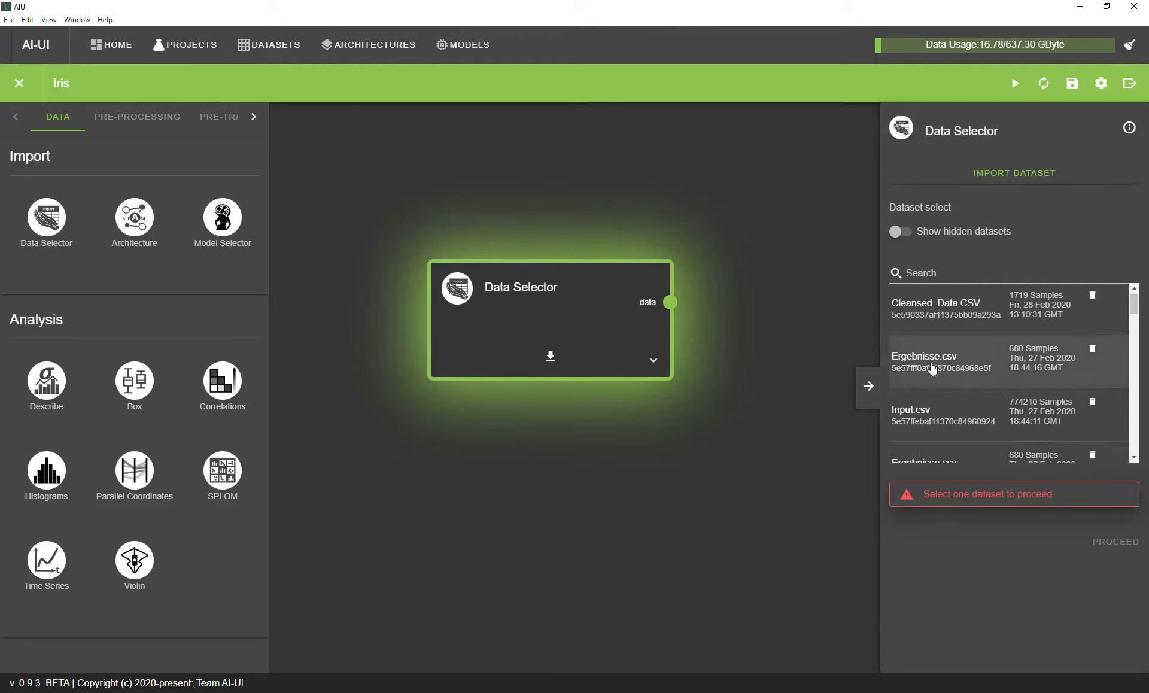
# - Load the iris.csv dataset into the Data Selector node
pyautogui.scroll(-4, 934, 383)
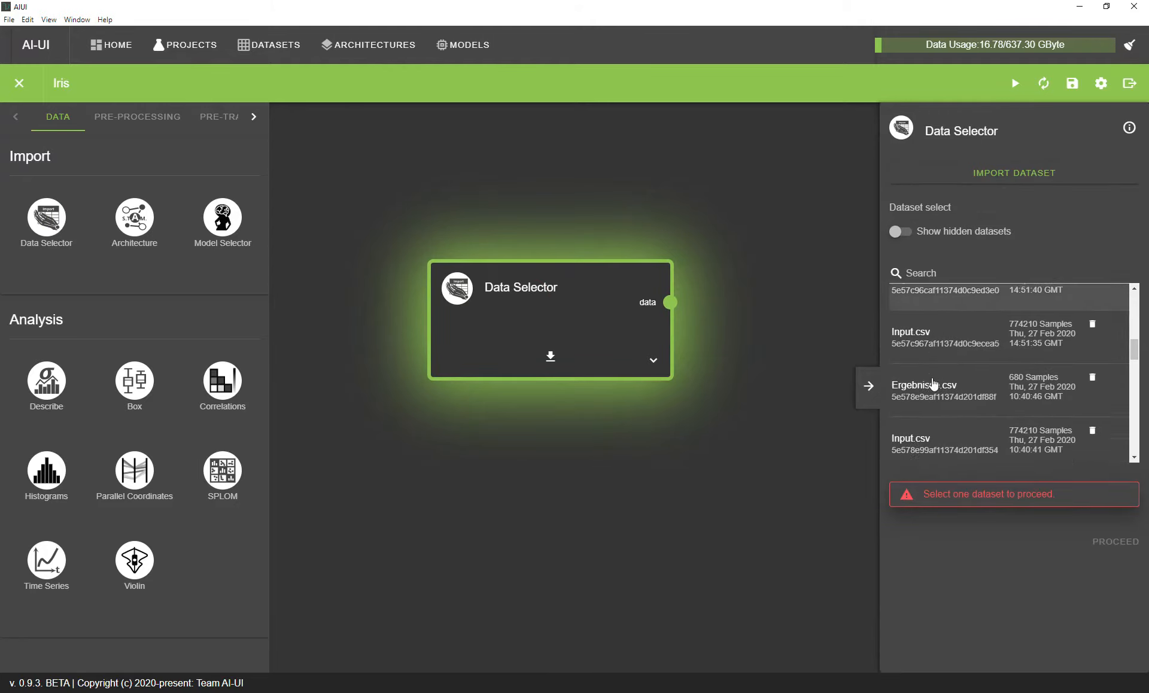
pyautogui.click(936, 406)
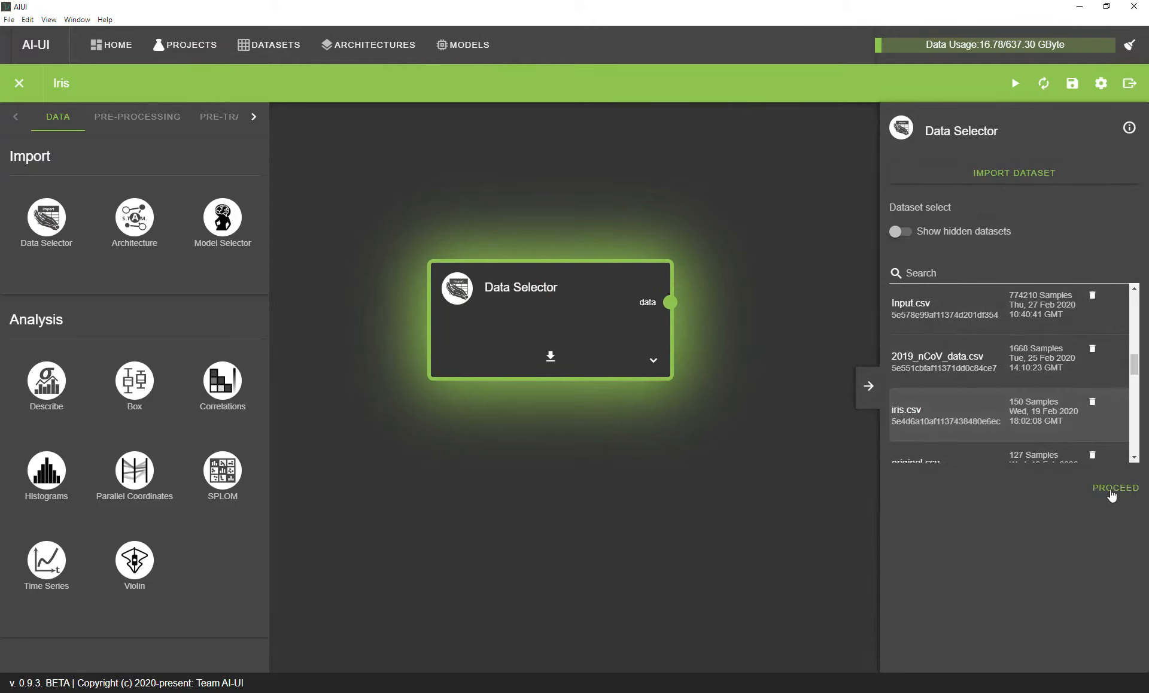
pyautogui.click(1110, 491)
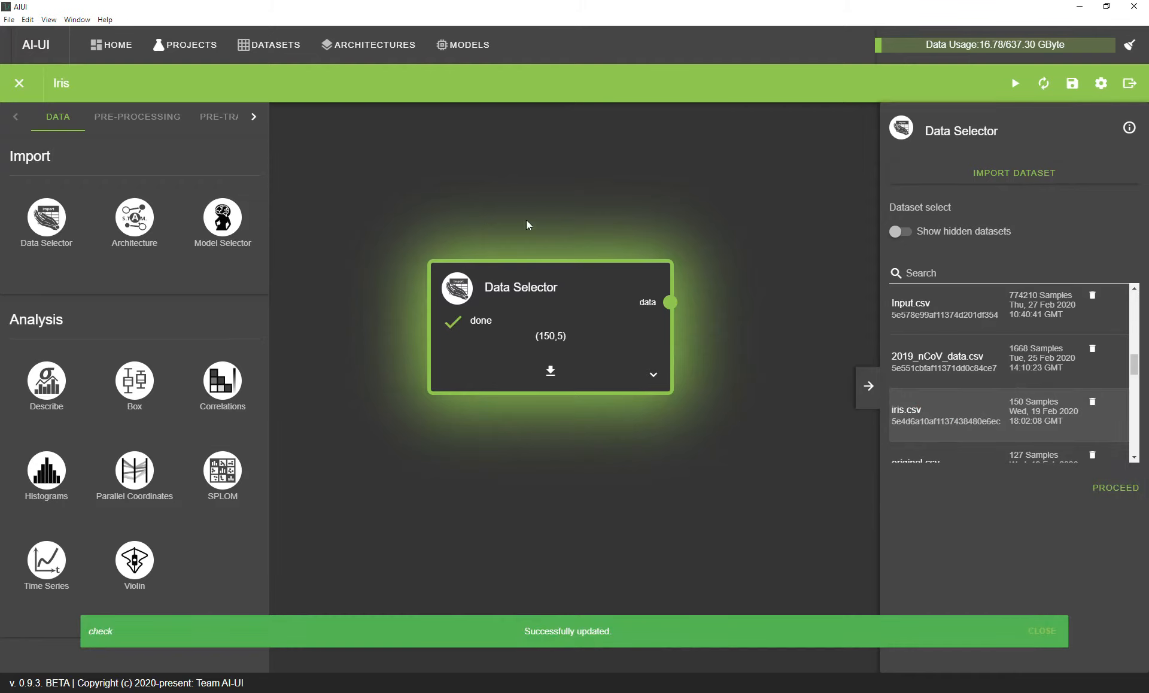
# - Expand the Data Selector's data preview and view its columns through to variety
pyautogui.click(592, 333)
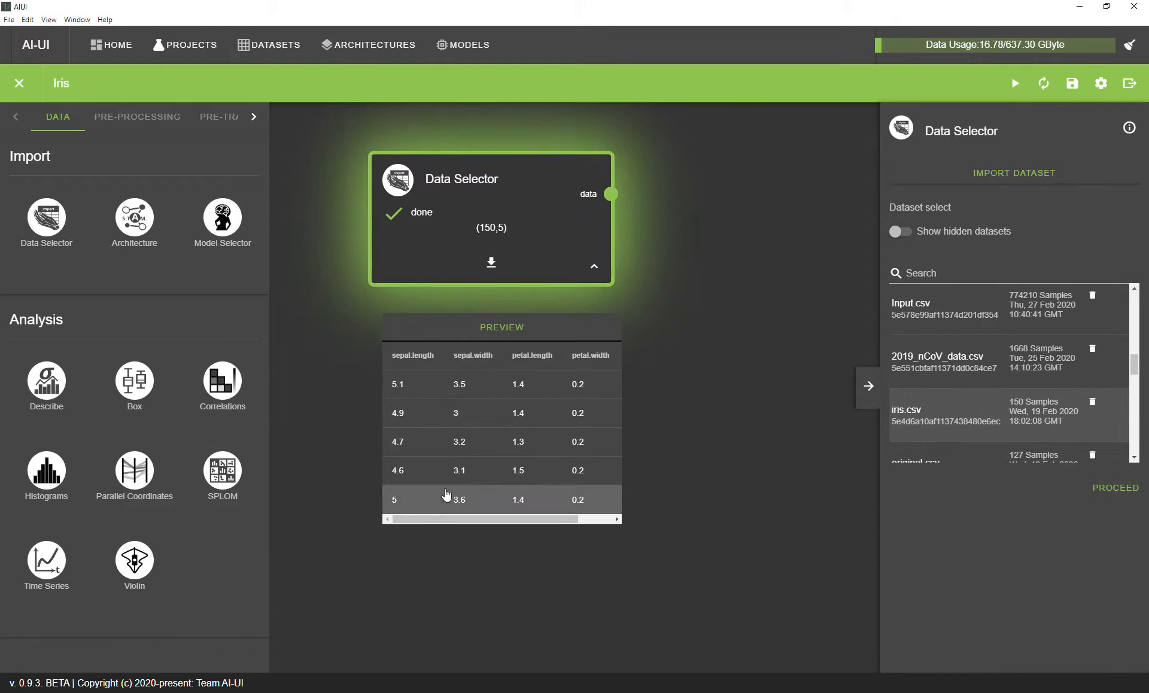
pyautogui.moveTo(429, 515); pyautogui.dragTo(396, 508)
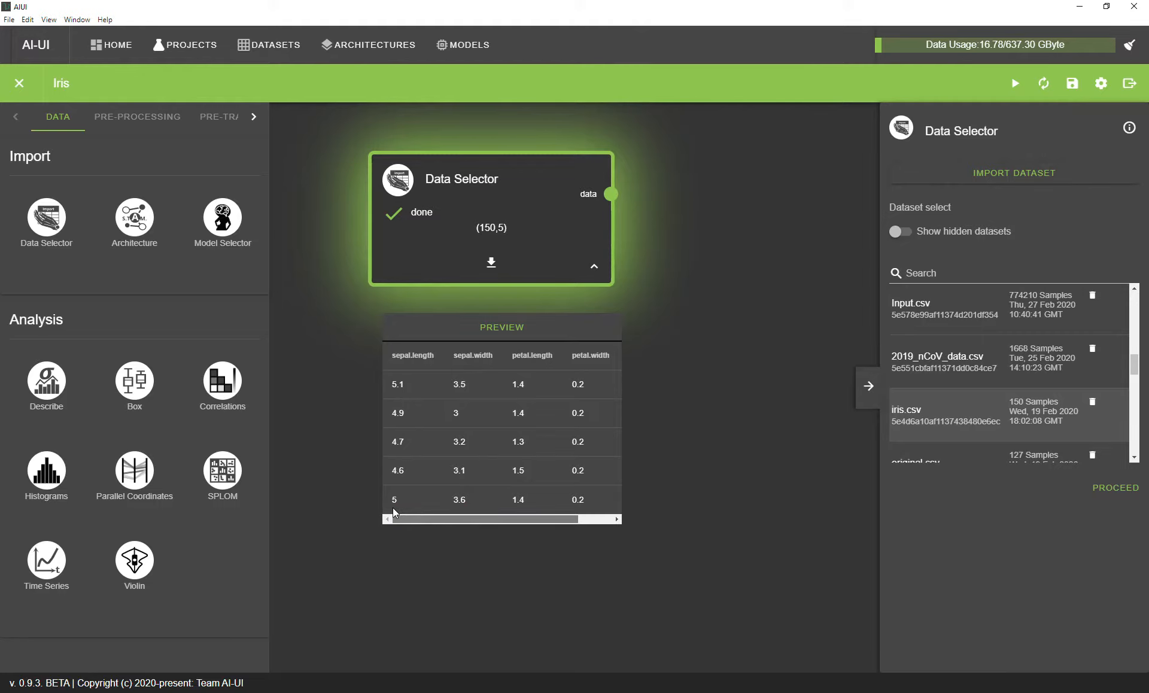
pyautogui.moveTo(458, 517); pyautogui.dragTo(522, 513)
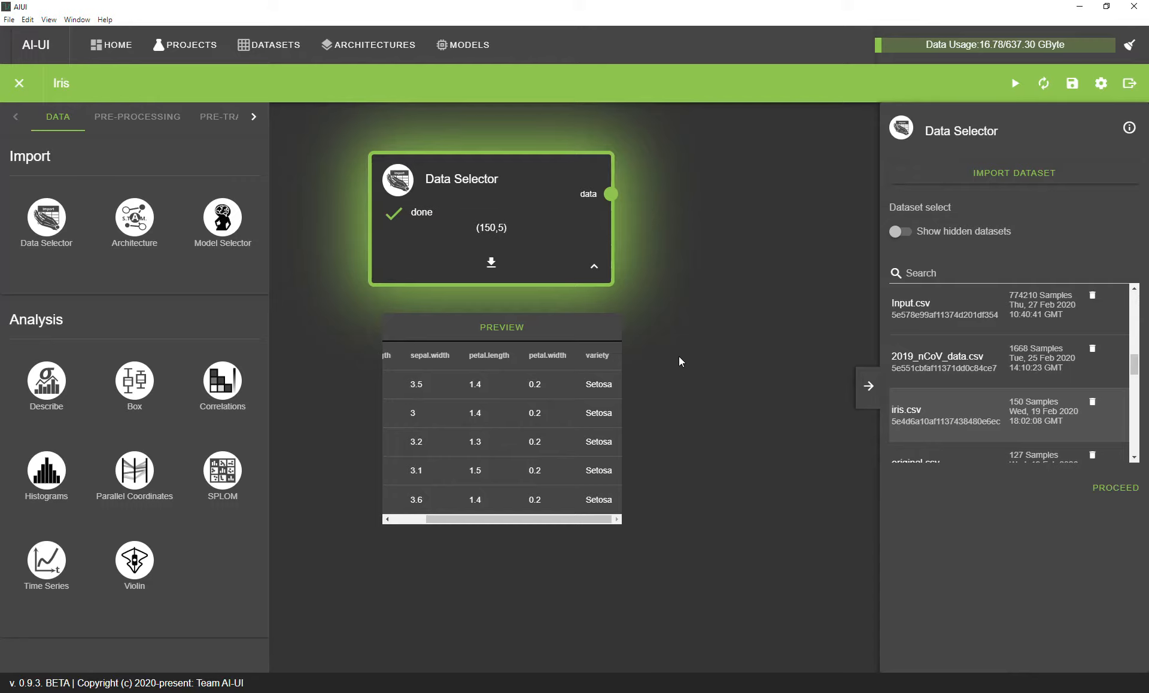
# - Add a Histograms node fed by the Data Selector's data output and run it with the default settings
pyautogui.scroll(-3, 724, 288)
pyautogui.moveTo(725, 286); pyautogui.dragTo(623, 423)
pyautogui.moveTo(46, 469); pyautogui.dragTo(647, 221)
pyautogui.moveTo(508, 393); pyautogui.dragTo(508, 393)
pyautogui.moveTo(591, 342); pyautogui.dragTo(598, 299)
pyautogui.moveTo(689, 265); pyautogui.dragTo(704, 201)
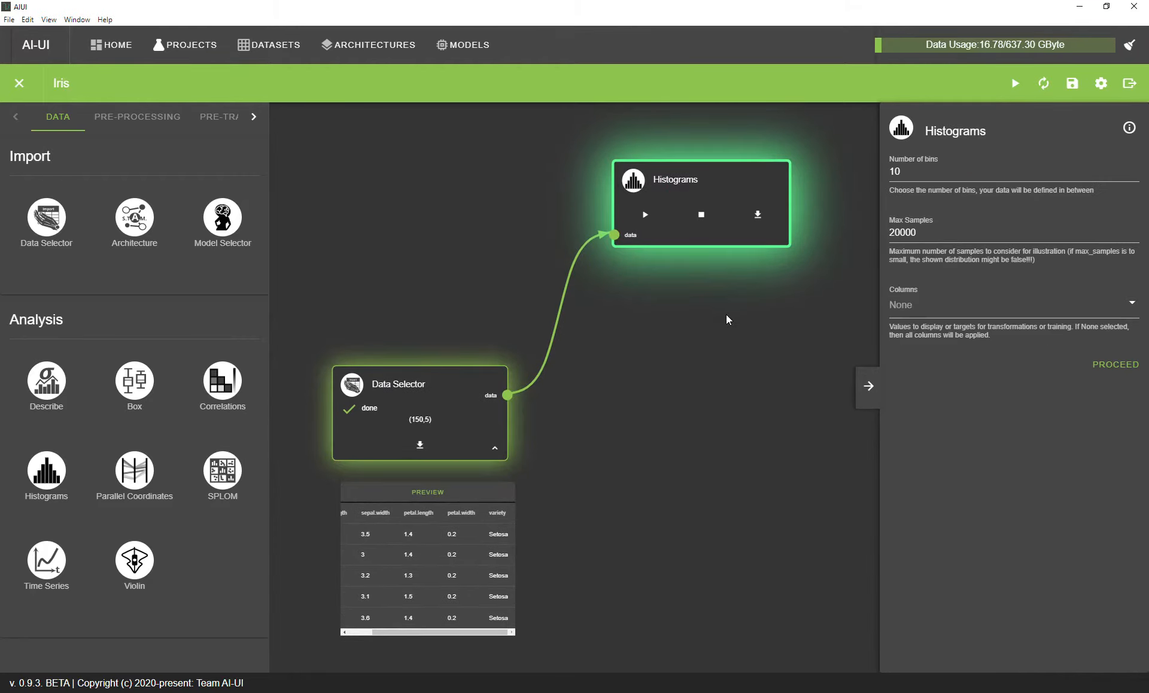
pyautogui.click(1086, 359)
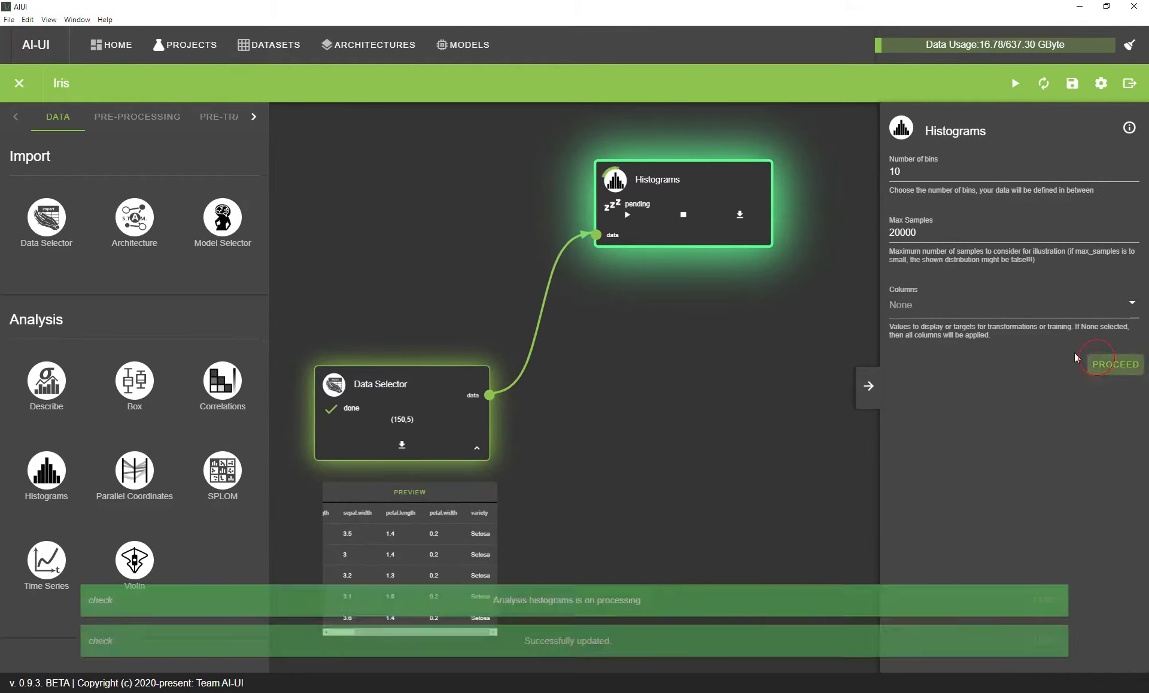
# - View the histograms of sepal length, sepal width, petal length, petal width and variety
pyautogui.scroll(-3, 662, 318)
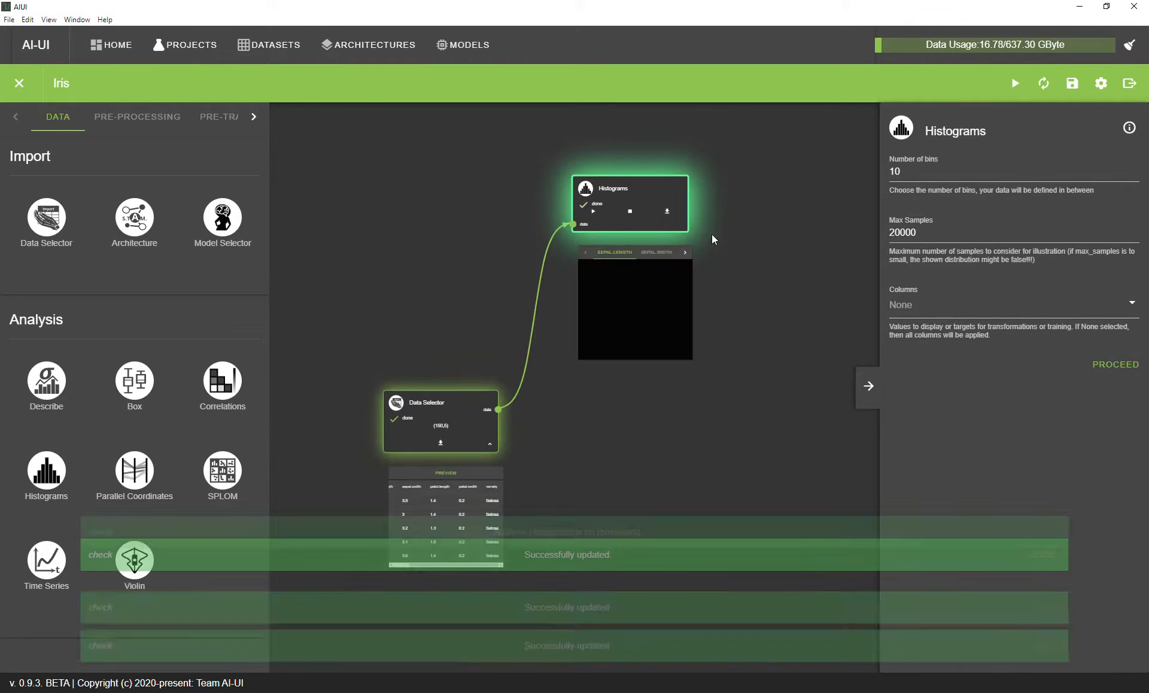
pyautogui.scroll(2, 699, 249)
pyautogui.scroll(2, 644, 256)
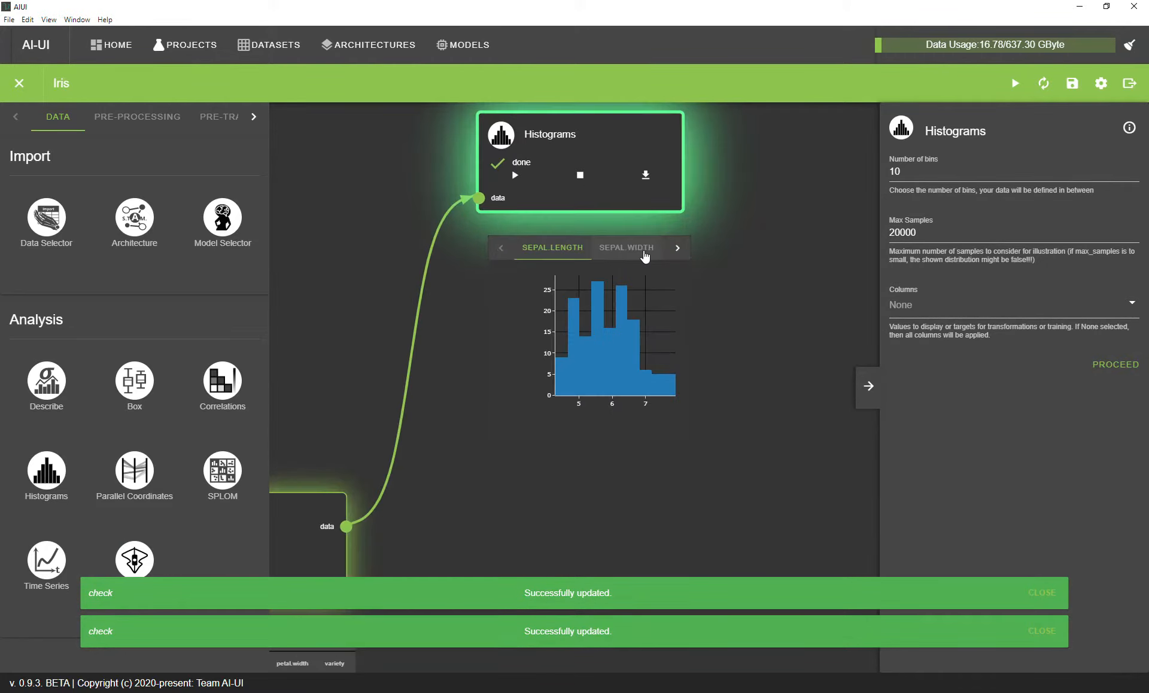
pyautogui.click(645, 251)
pyautogui.click(675, 254)
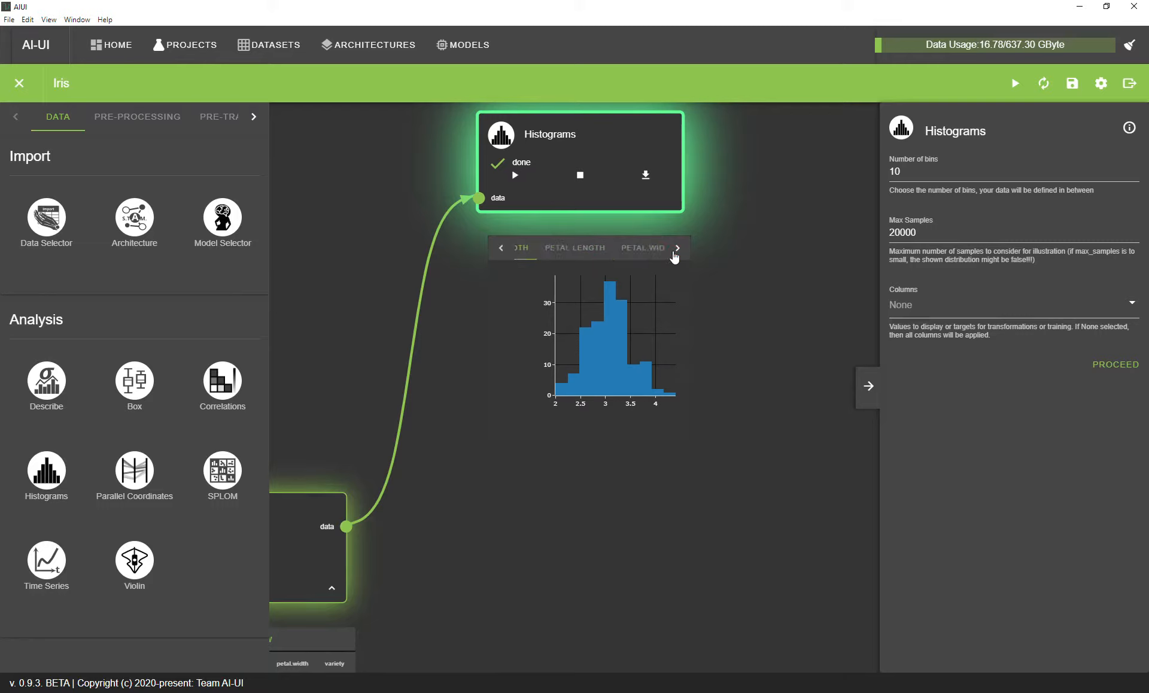
pyautogui.click(542, 247)
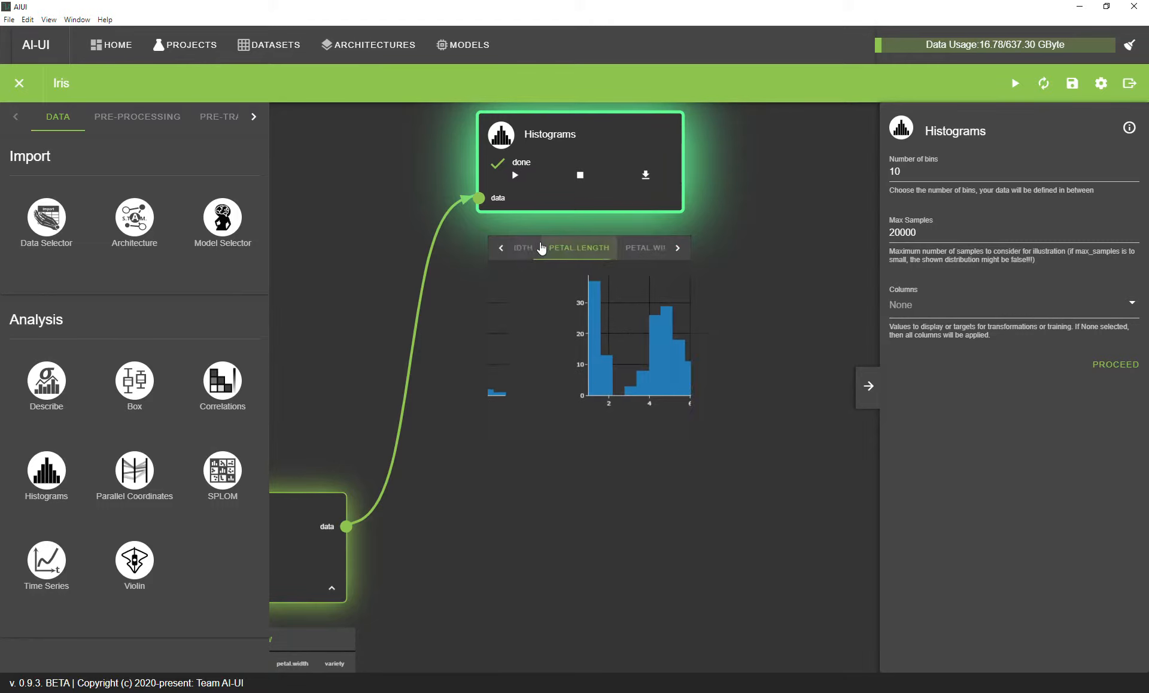
pyautogui.click(627, 252)
pyautogui.click(676, 249)
pyautogui.click(618, 252)
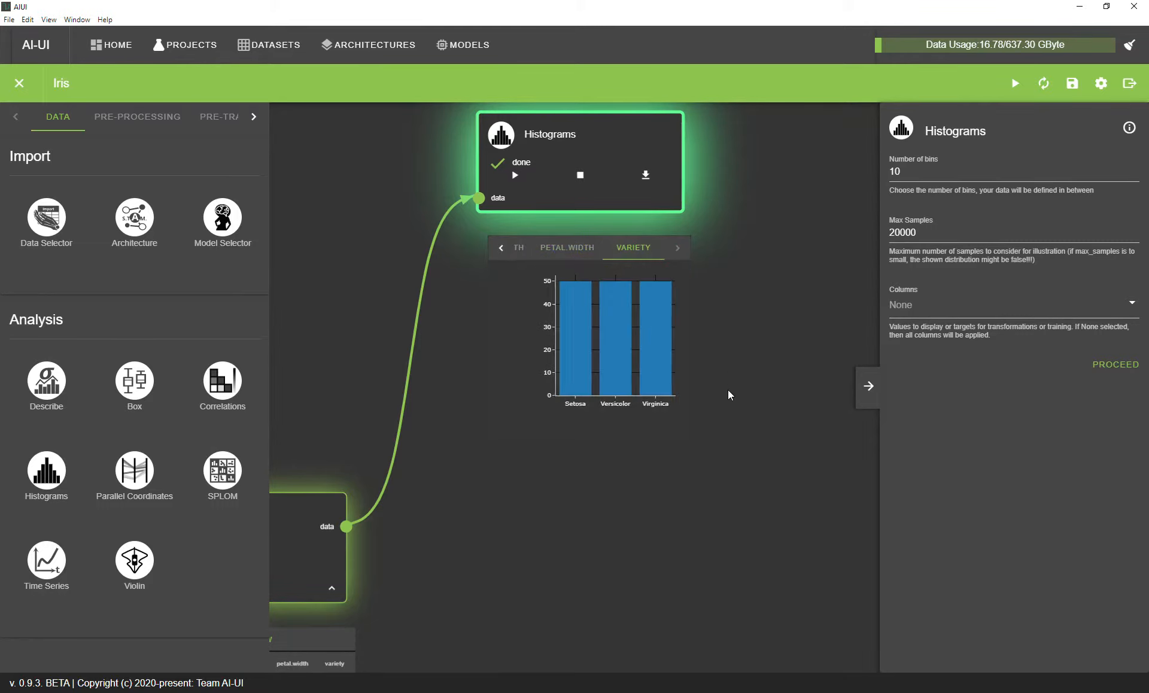
# - Move the Histograms node farther up and to the right of the Data Selector, keeping the variety chart shown
pyautogui.scroll(-3, 731, 216)
pyautogui.moveTo(744, 217); pyautogui.dragTo(742, 351)
pyautogui.moveTo(634, 282); pyautogui.dragTo(682, 179)
pyautogui.scroll(3, 749, 326)
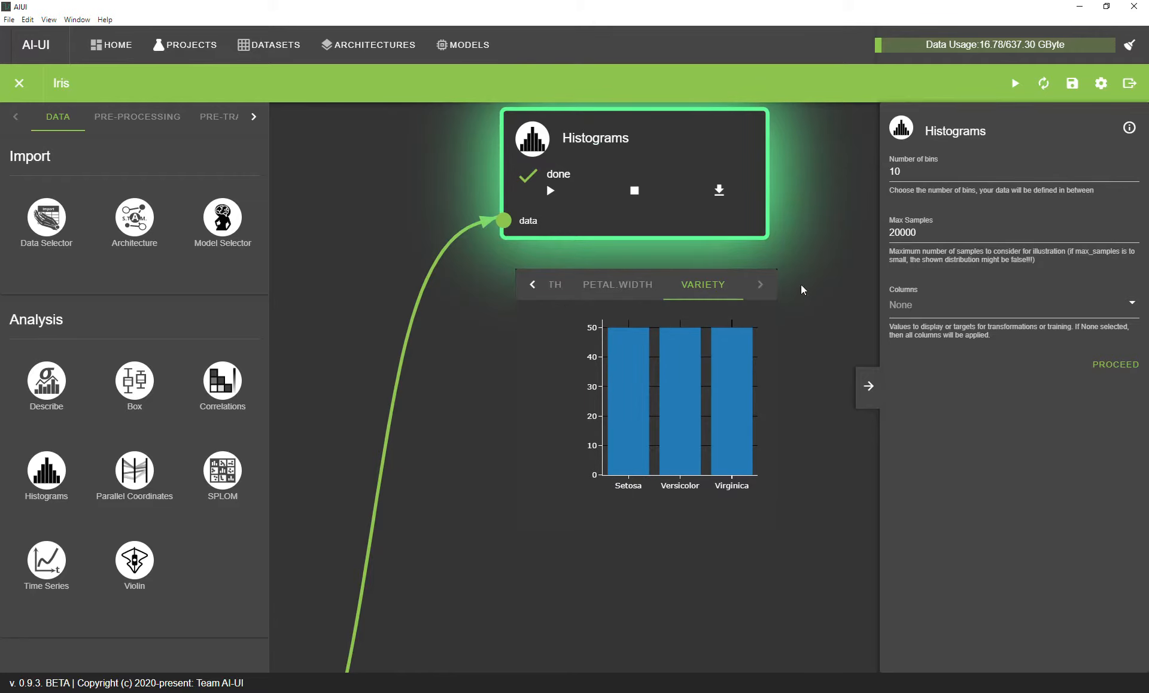
pyautogui.scroll(-5, 807, 324)
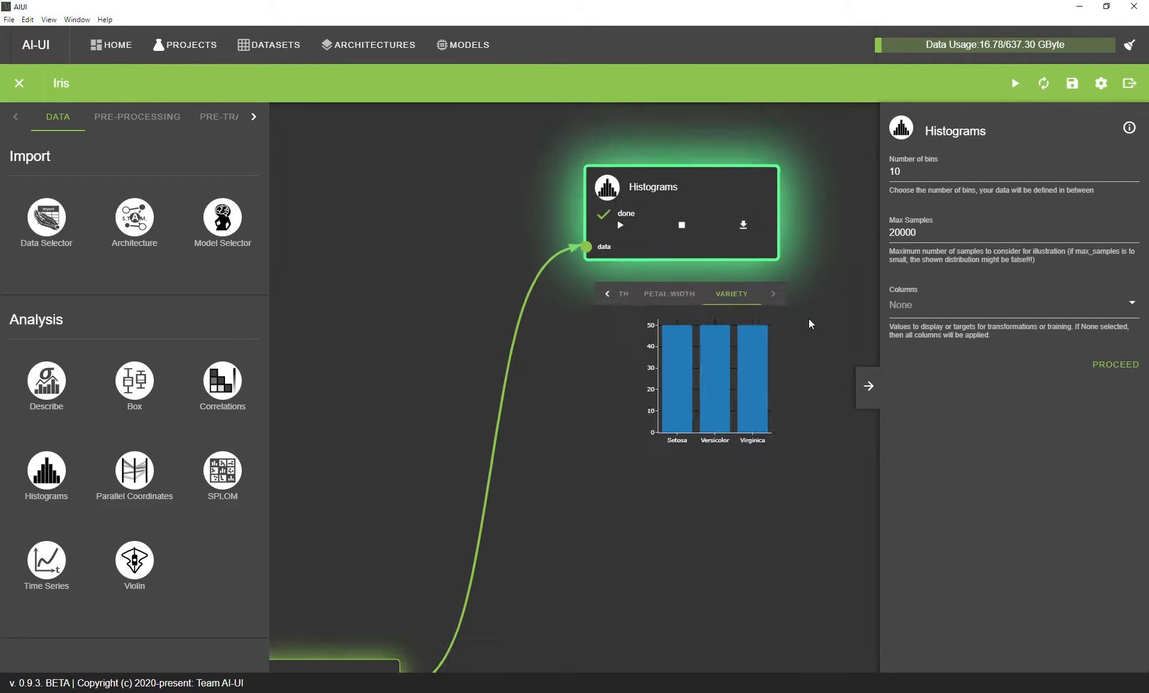
pyautogui.scroll(-3, 656, 429)
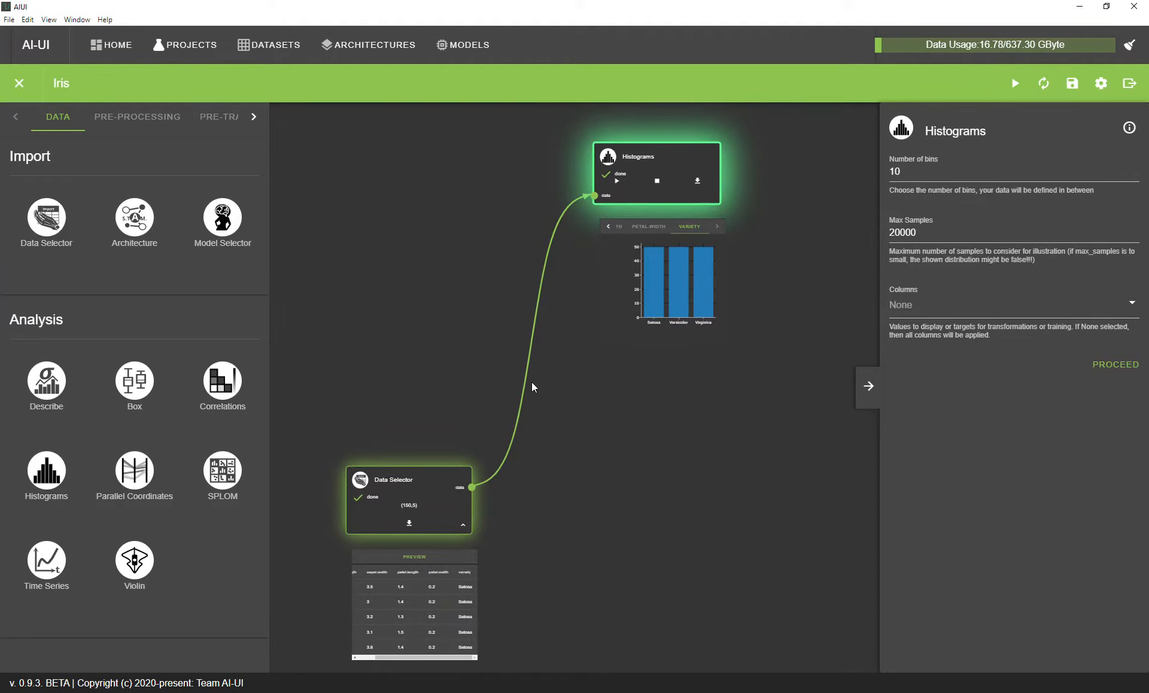
# - Add a Hot Encode node below the Histograms node and connect its input to the Data Selector's data output
pyautogui.click(138, 117)
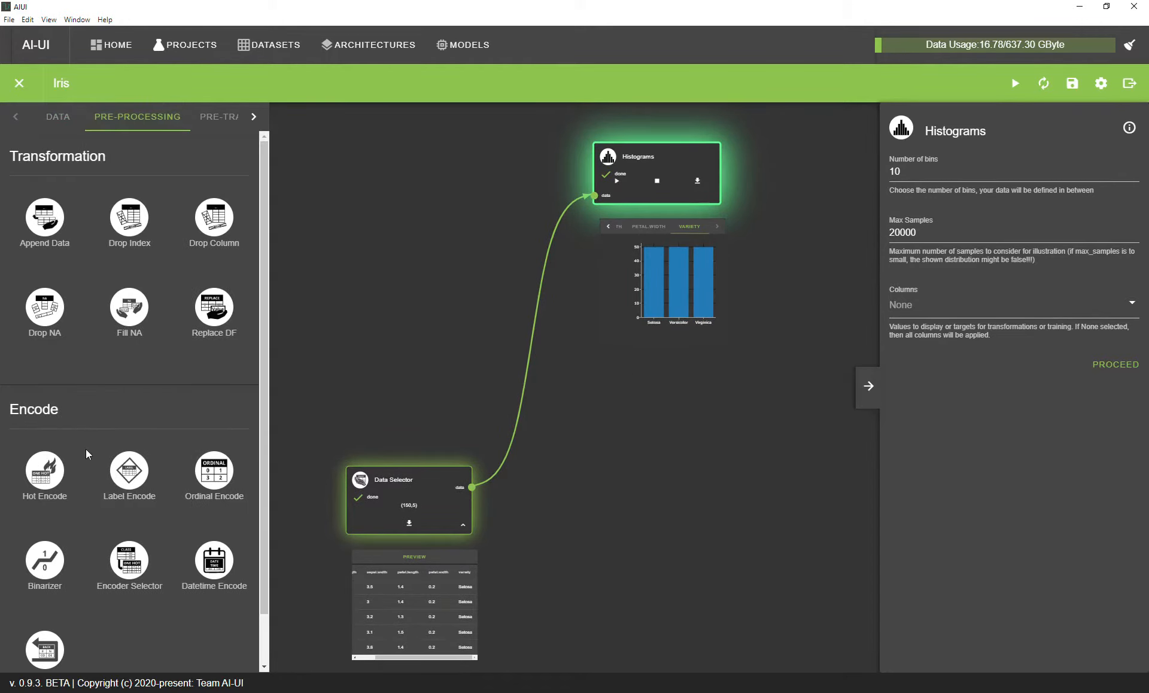
pyautogui.moveTo(54, 468); pyautogui.dragTo(622, 494)
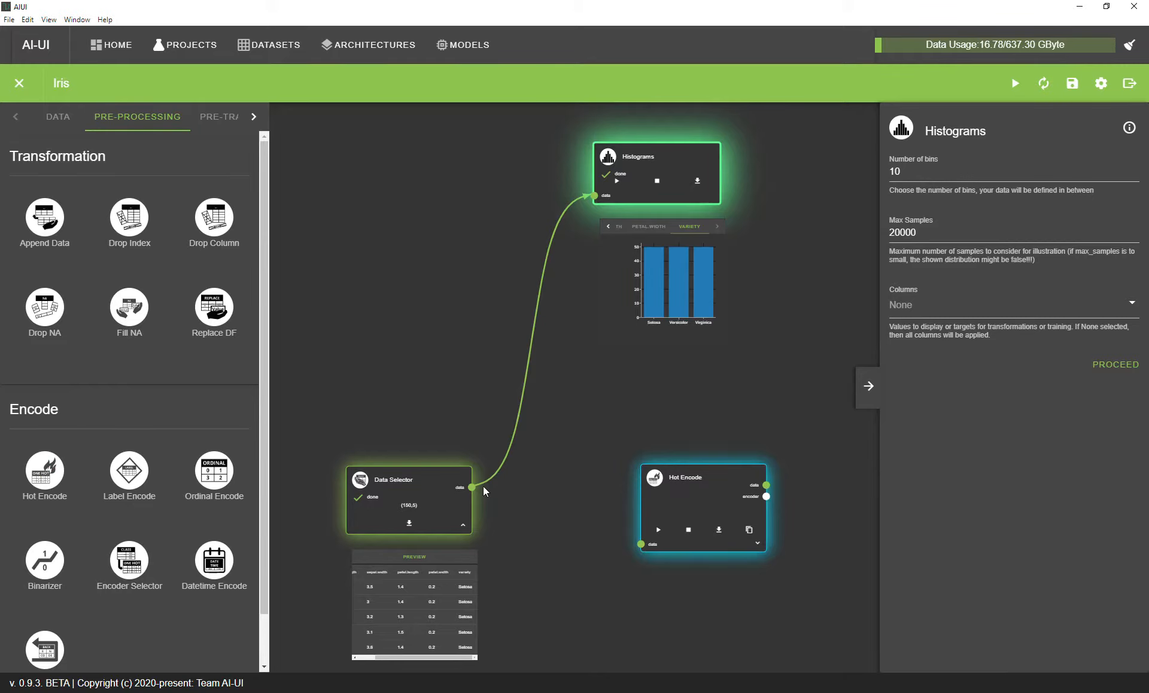
pyautogui.moveTo(650, 549); pyautogui.dragTo(690, 489)
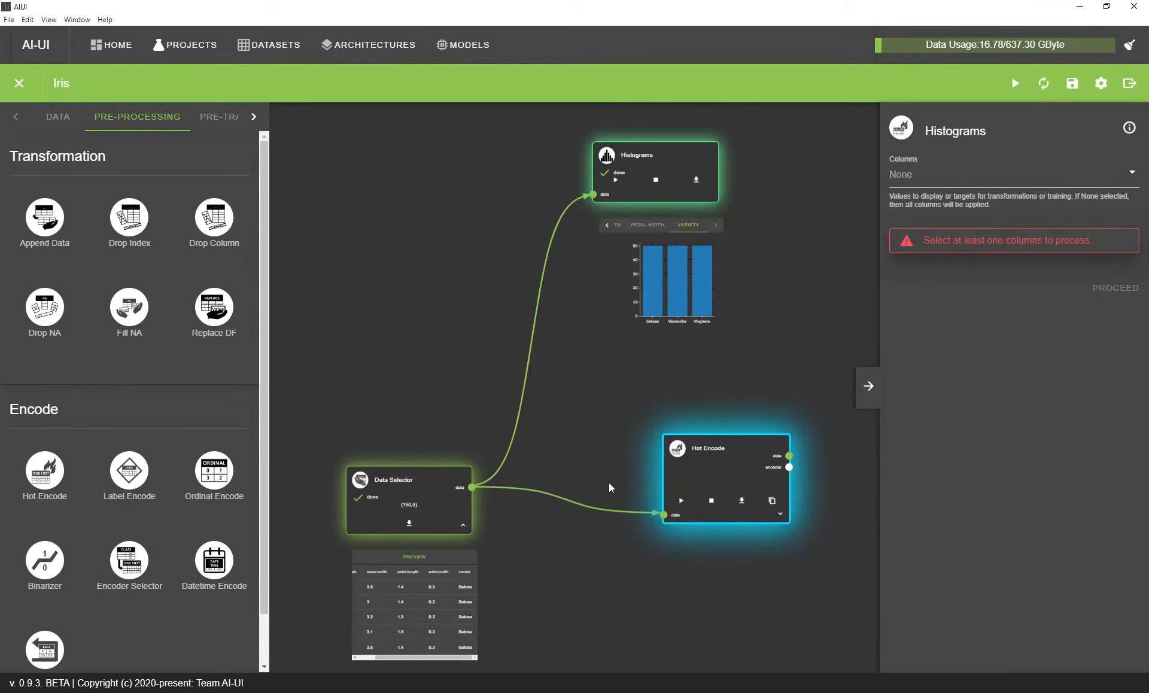
# - Check the variety column in the Data Selector preview and move the Hot Encode node closer to the Data Selector
pyautogui.scroll(5, 479, 563)
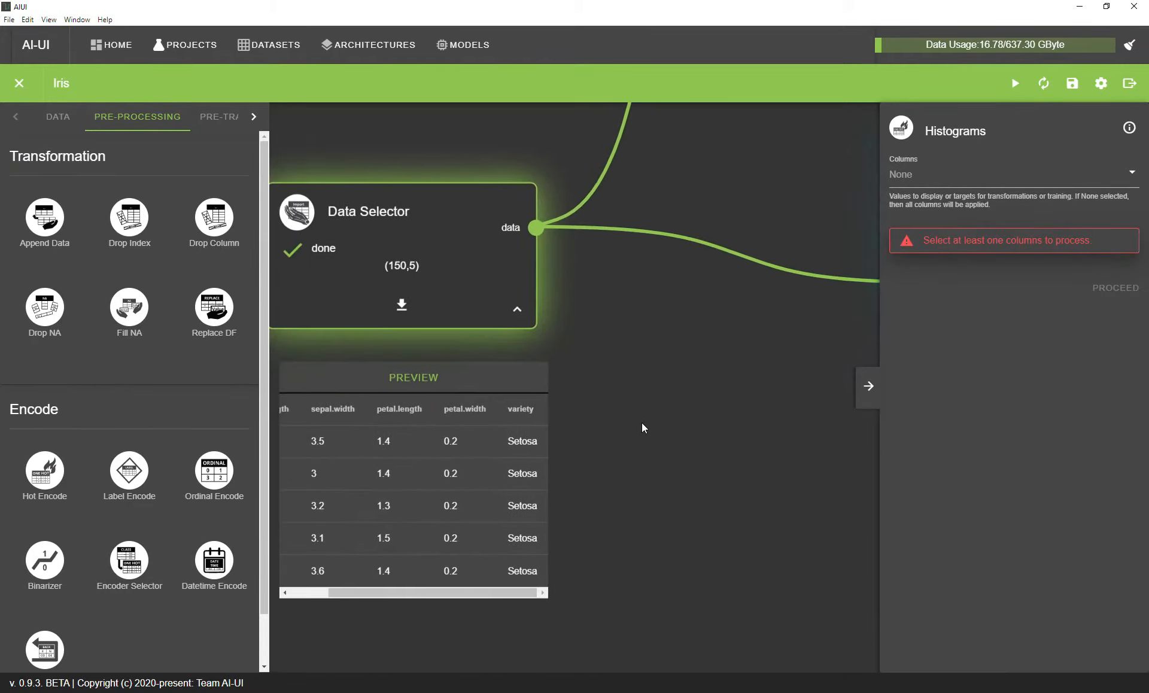
pyautogui.scroll(-3, 635, 436)
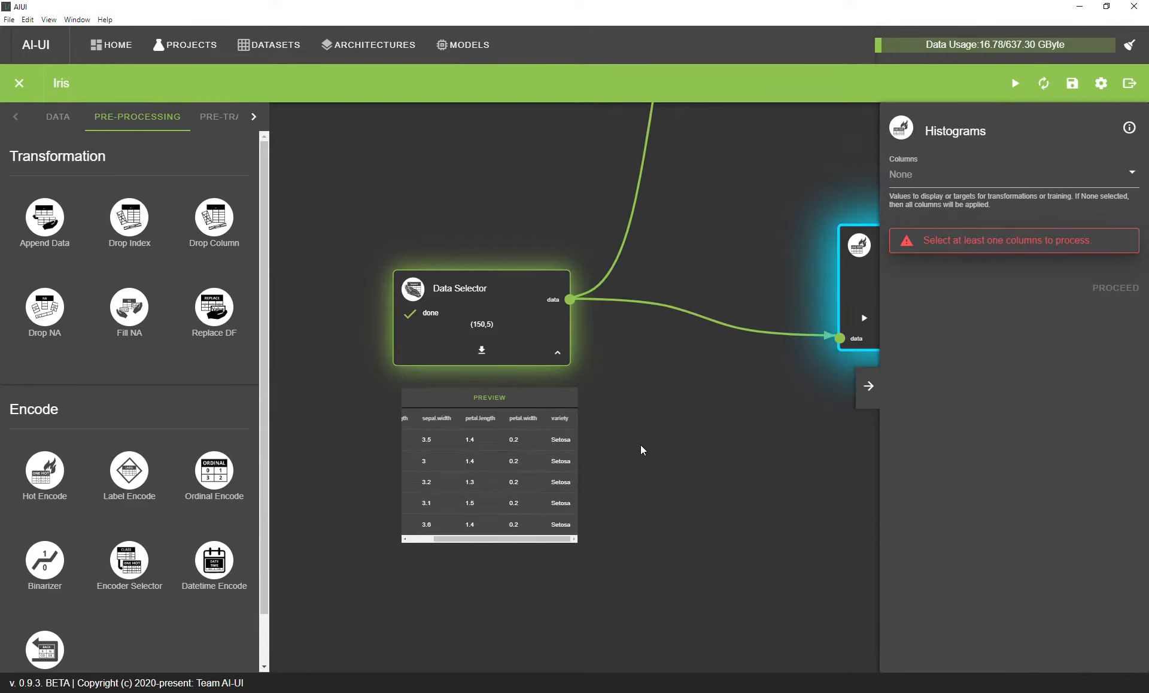
pyautogui.moveTo(674, 423); pyautogui.dragTo(503, 439)
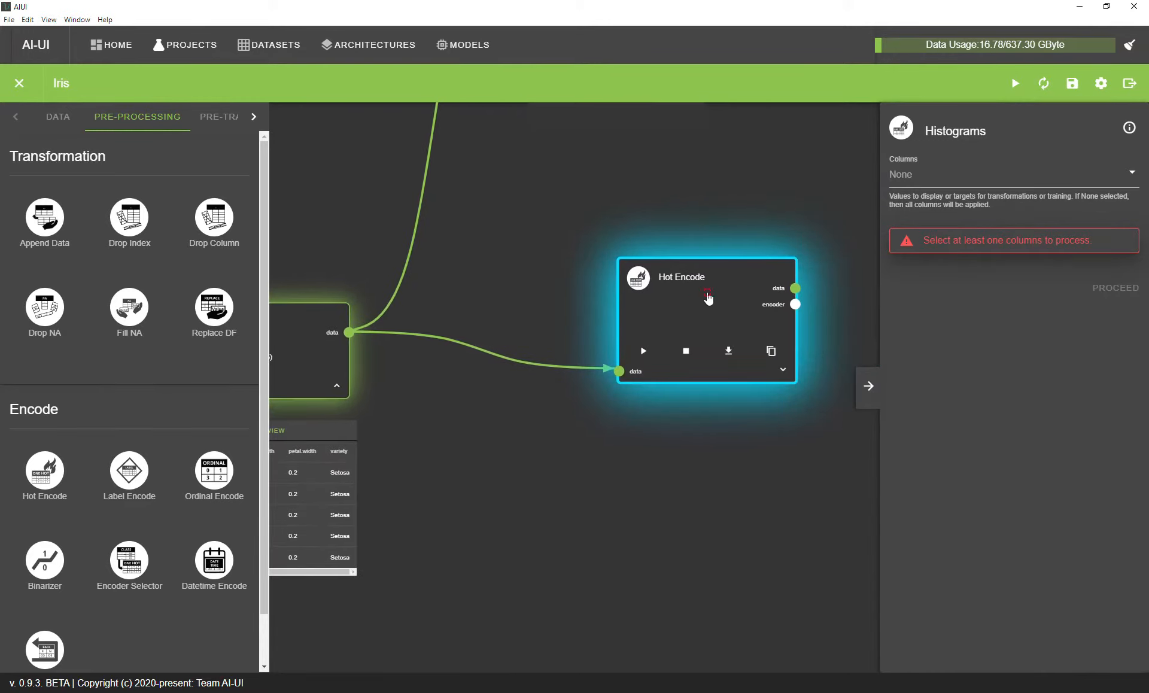
pyautogui.moveTo(400, 477); pyautogui.dragTo(540, 478)
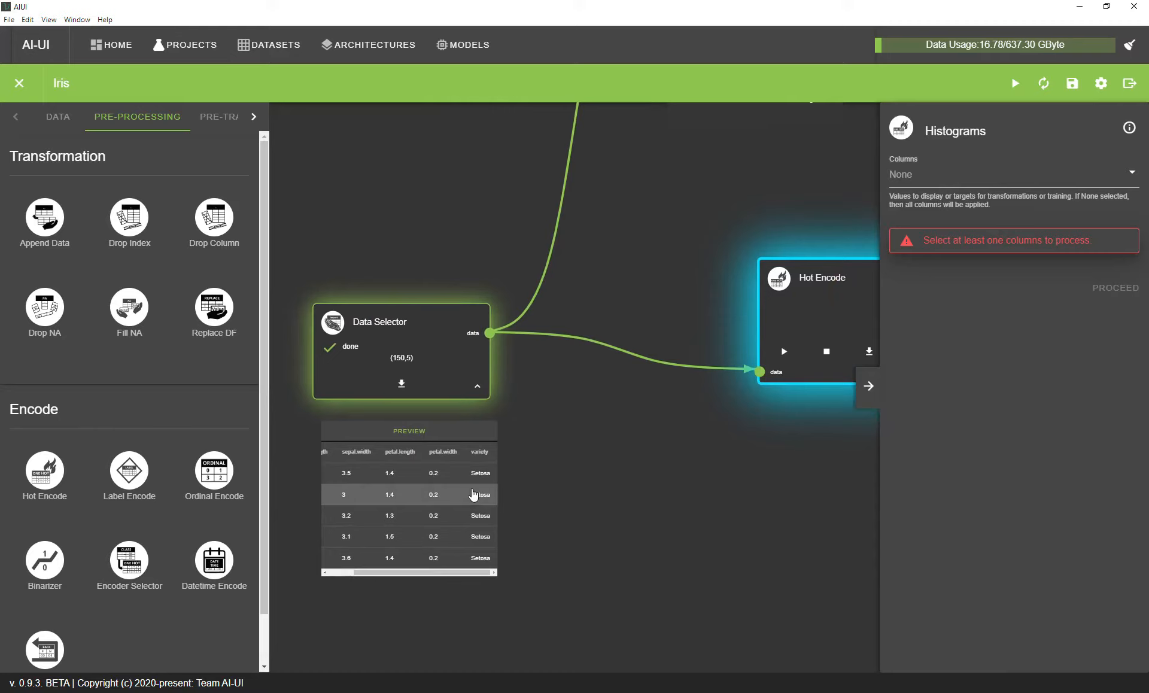
pyautogui.moveTo(673, 486); pyautogui.dragTo(598, 490)
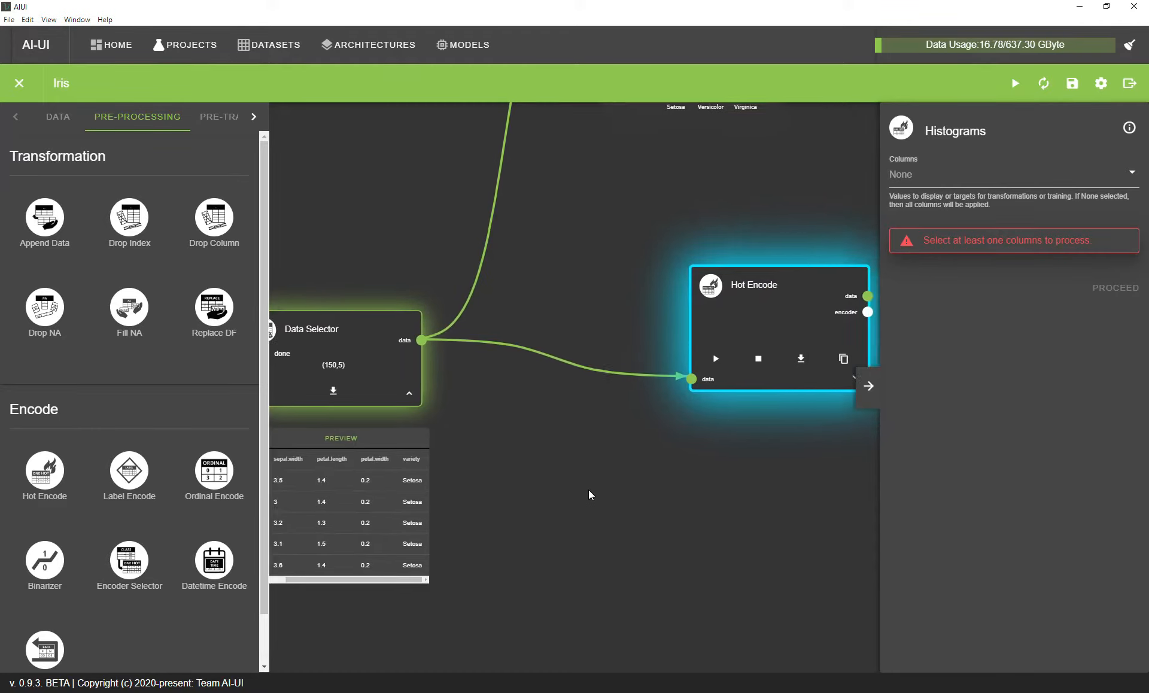
pyautogui.moveTo(736, 325); pyautogui.dragTo(683, 325)
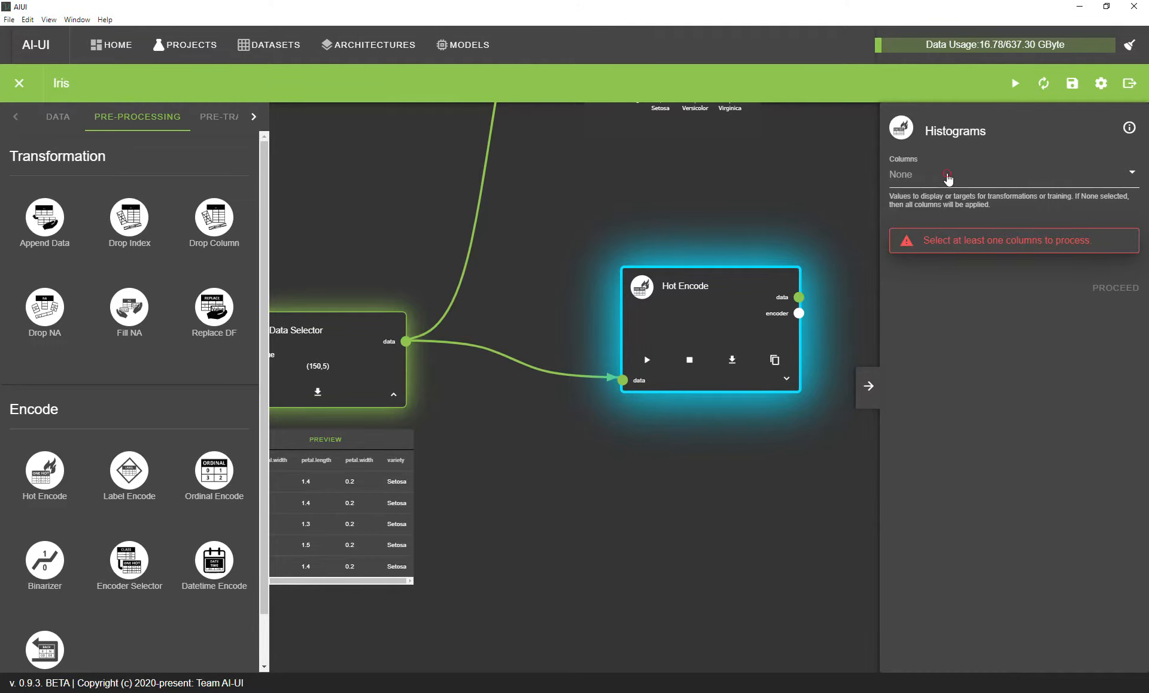
# - Set the Hot Encode node's columns to variety and run the encoding
pyautogui.click(990, 174)
pyautogui.scroll(-1, 969, 246)
pyautogui.click(964, 259)
pyautogui.click(981, 329)
pyautogui.click(1117, 238)
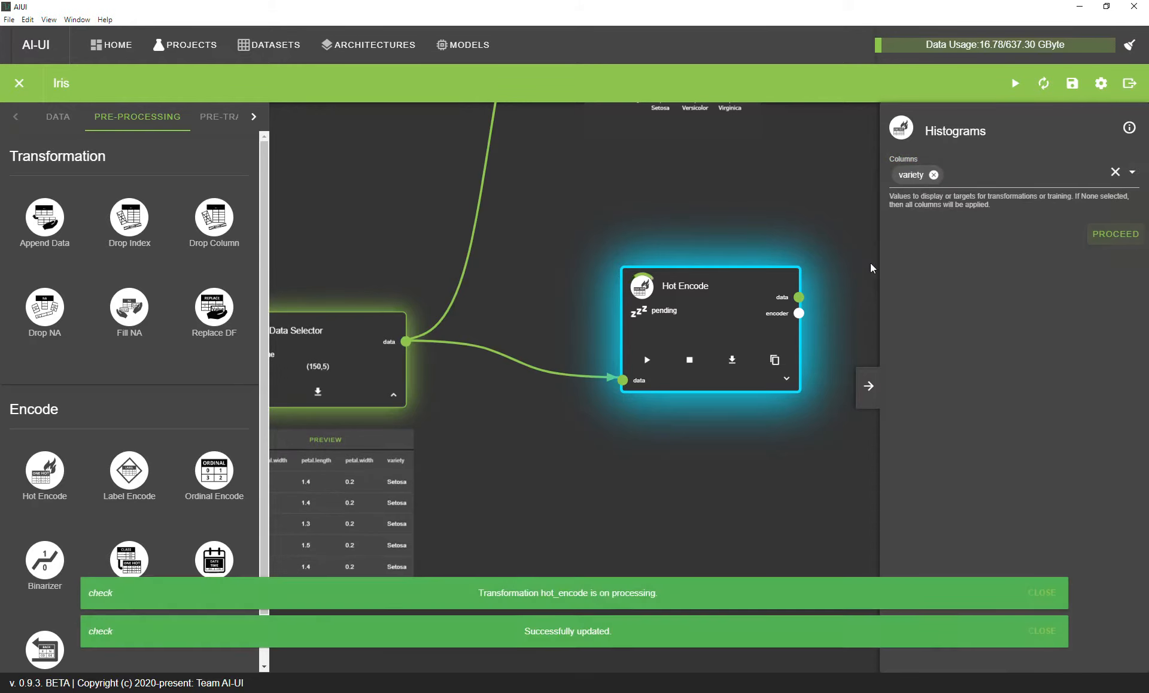
# - Expand the Hot Encode node's data preview and examine the encoded variety columns
pyautogui.moveTo(761, 279); pyautogui.dragTo(769, 277)
pyautogui.moveTo(865, 221); pyautogui.dragTo(750, 198)
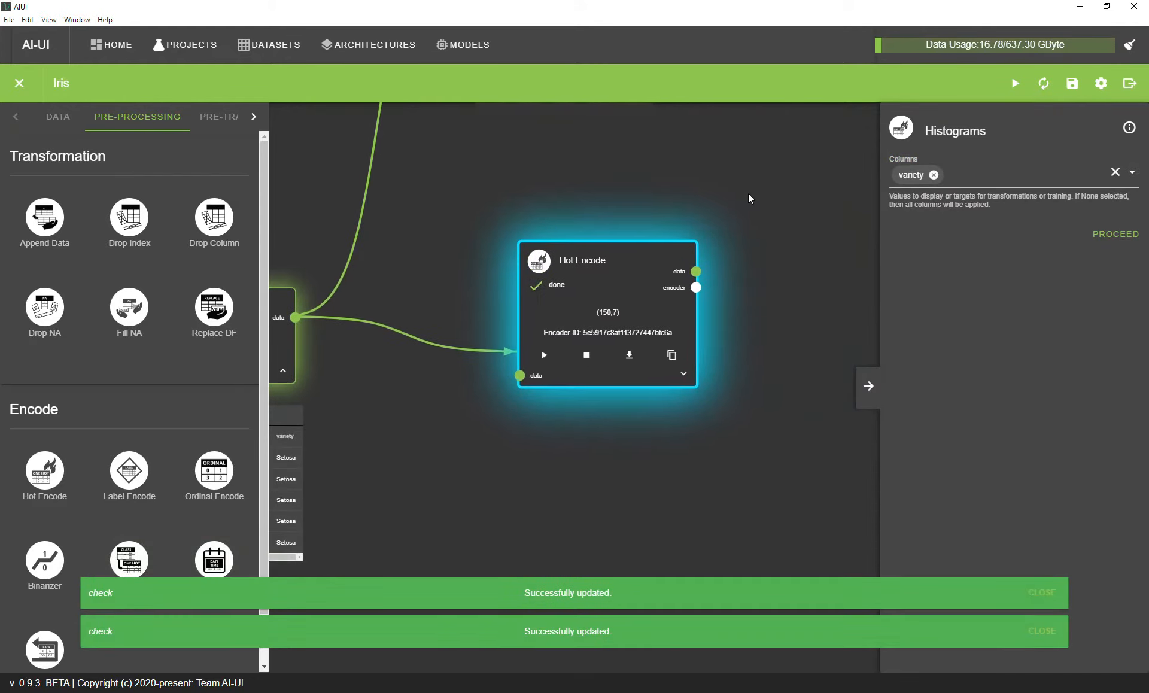
pyautogui.click(684, 373)
pyautogui.moveTo(604, 559); pyautogui.dragTo(709, 546)
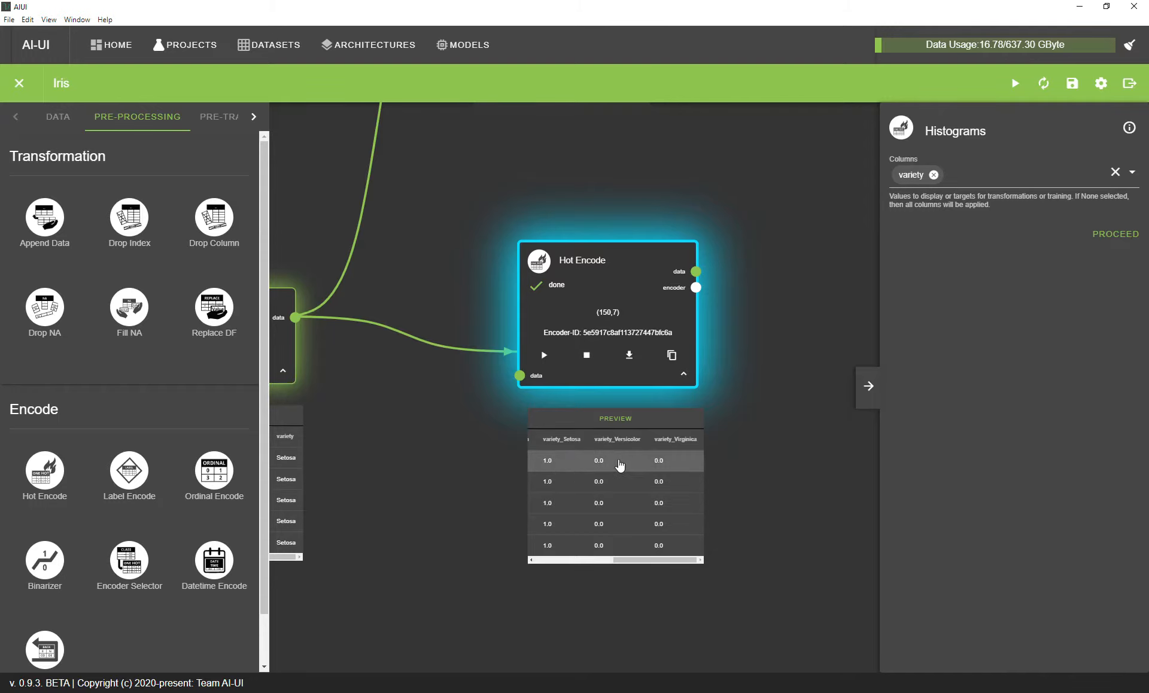
pyautogui.moveTo(752, 367); pyautogui.dragTo(735, 361)
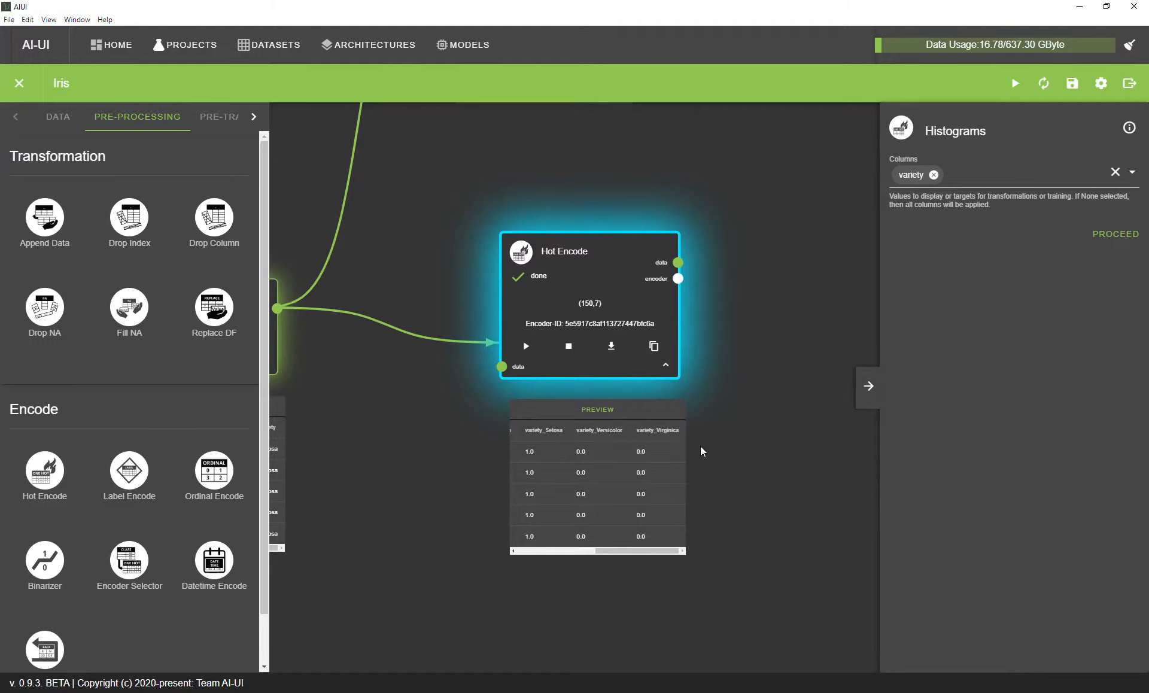
# - Add a Minmax Scale node beside the Hot Encode node and connect its input to Hot Encode's data output
pyautogui.moveTo(728, 355); pyautogui.dragTo(705, 325)
pyautogui.scroll(-3, 705, 325)
pyautogui.moveTo(611, 280); pyautogui.dragTo(611, 272)
pyautogui.moveTo(796, 255); pyautogui.dragTo(752, 285)
pyautogui.moveTo(611, 285); pyautogui.dragTo(615, 281)
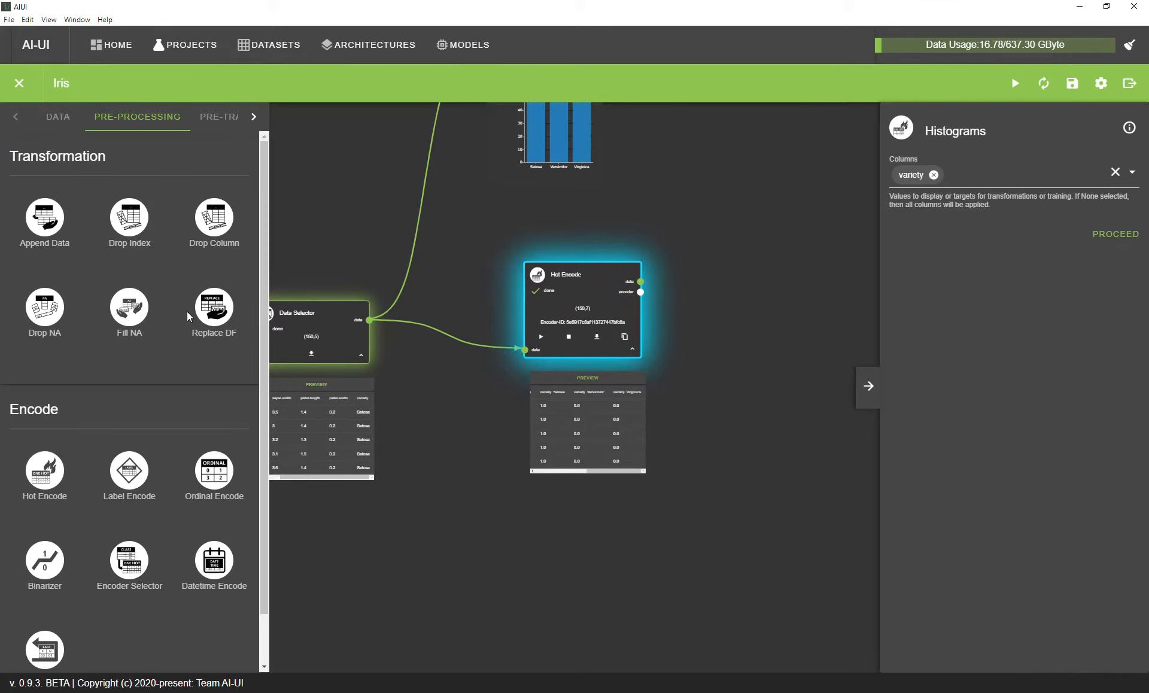
pyautogui.click(213, 125)
pyautogui.scroll(-3, 131, 305)
pyautogui.moveTo(116, 279); pyautogui.dragTo(742, 241)
pyautogui.moveTo(700, 364); pyautogui.dragTo(600, 383)
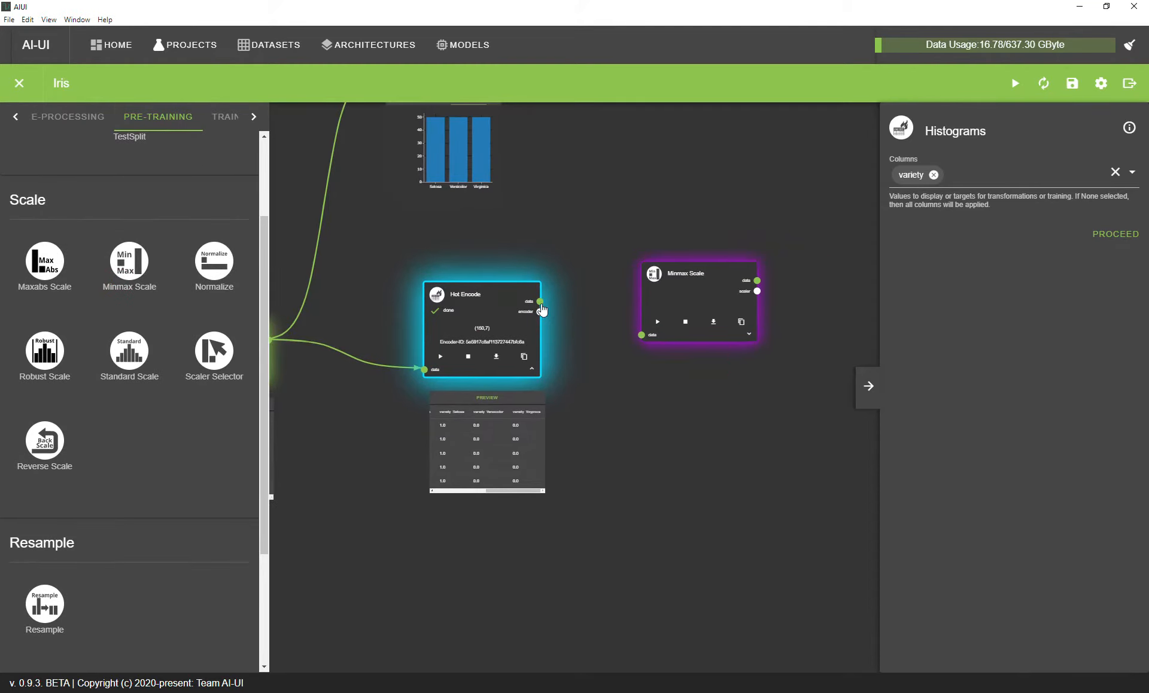
pyautogui.moveTo(652, 338); pyautogui.dragTo(651, 337)
pyautogui.moveTo(685, 291); pyautogui.dragTo(697, 306)
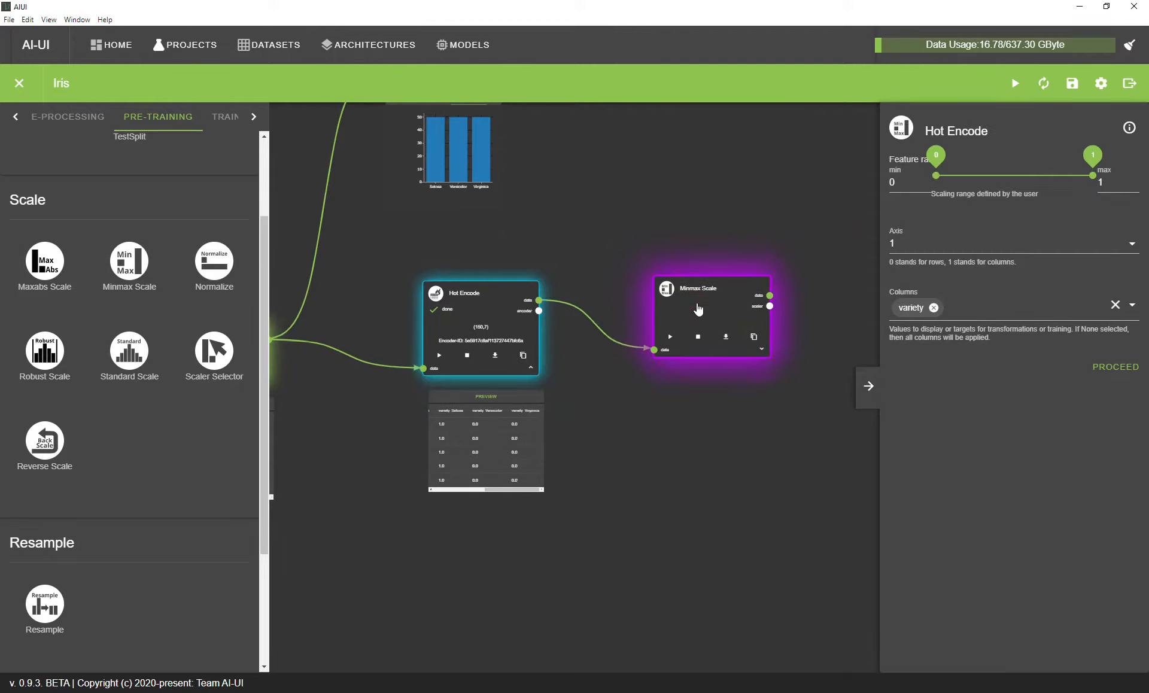
# - Add a Box analysis node above the Minmax Scale node and connect its input to Hot Encode's data output
pyautogui.moveTo(713, 242); pyautogui.dragTo(749, 259)
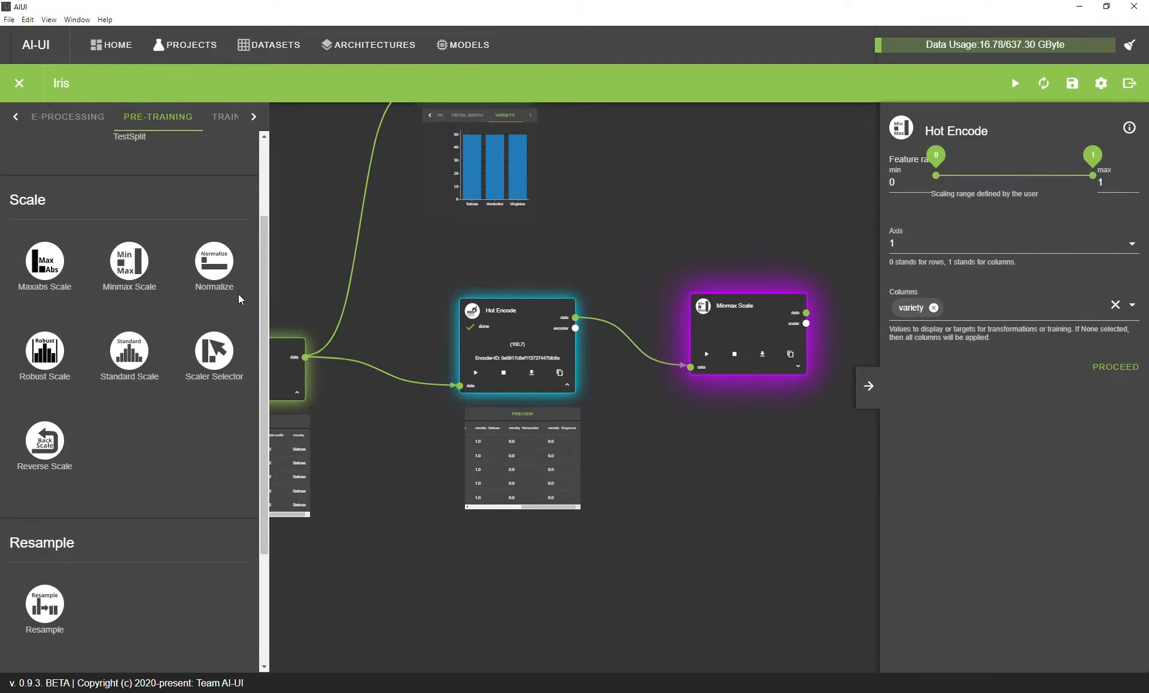
pyautogui.scroll(-1, 443, 277)
pyautogui.scroll(-1, 529, 299)
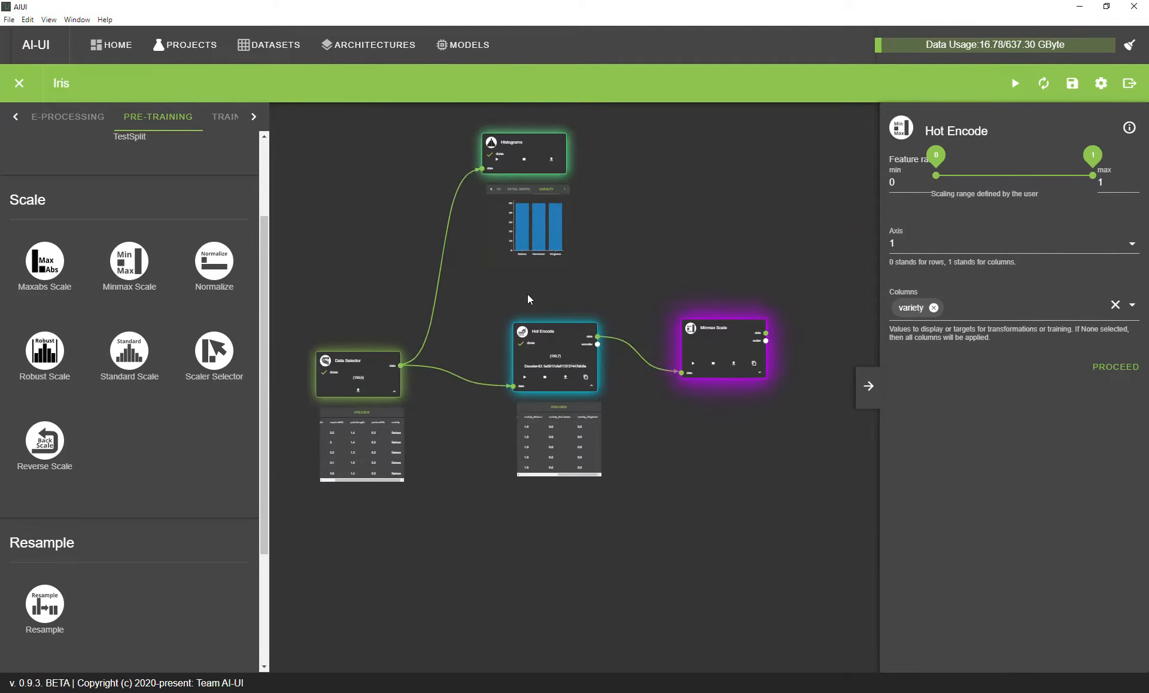
pyautogui.click(101, 114)
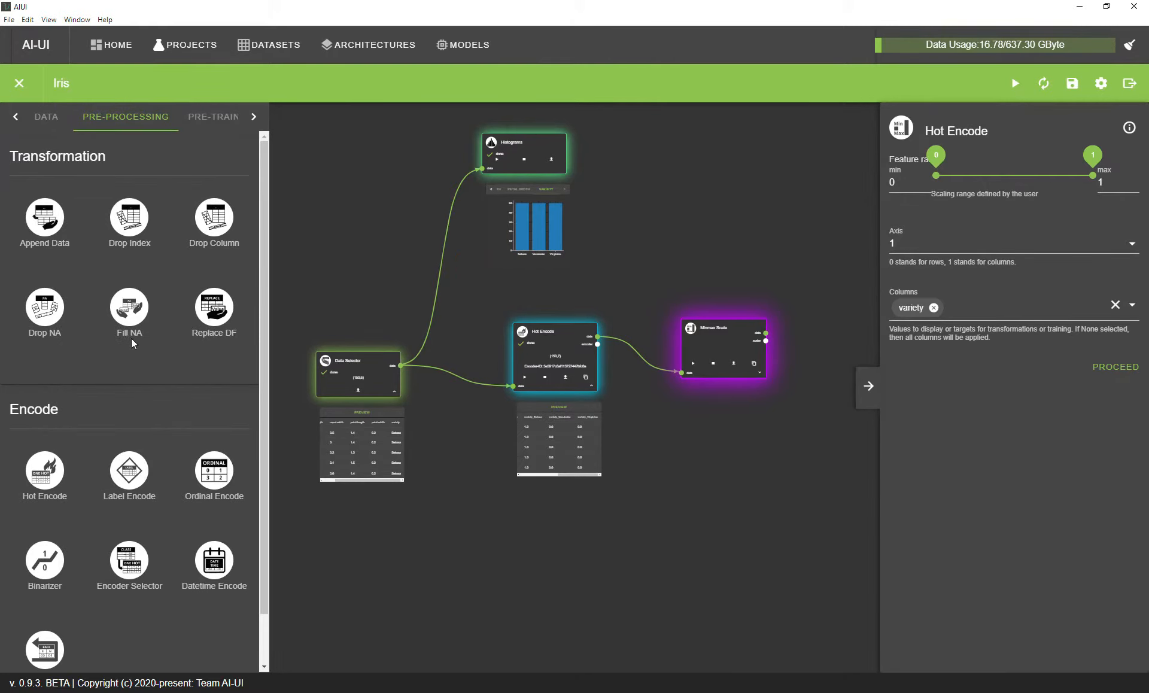
pyautogui.click(31, 118)
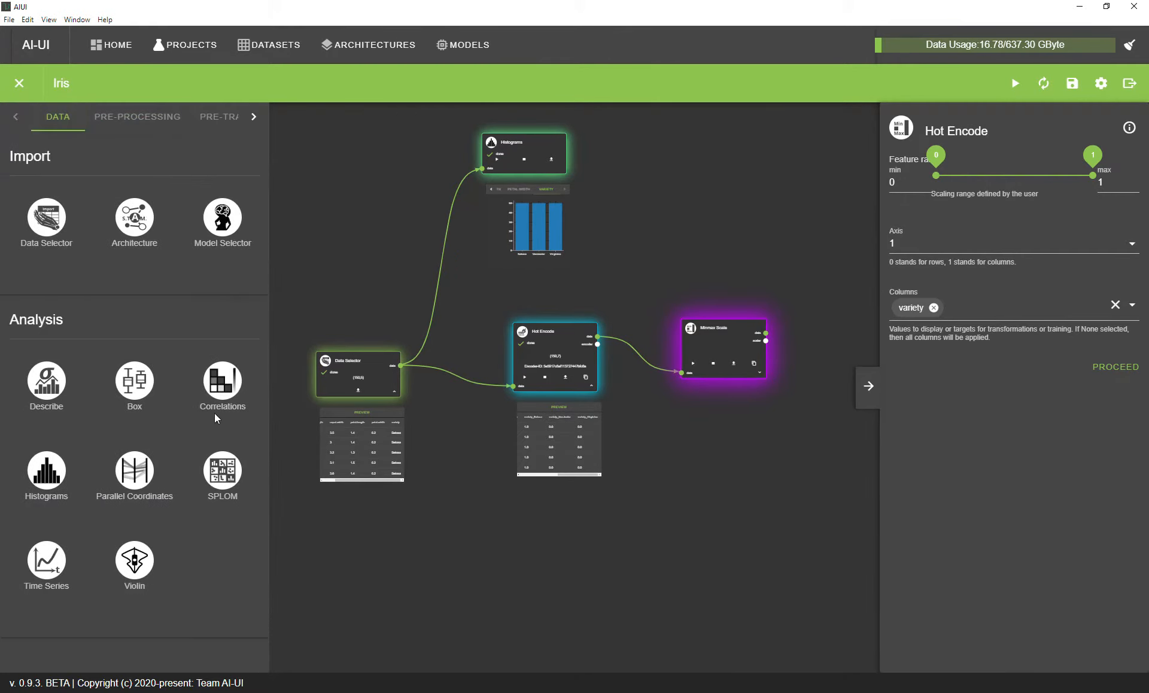
pyautogui.moveTo(159, 405); pyautogui.dragTo(623, 258)
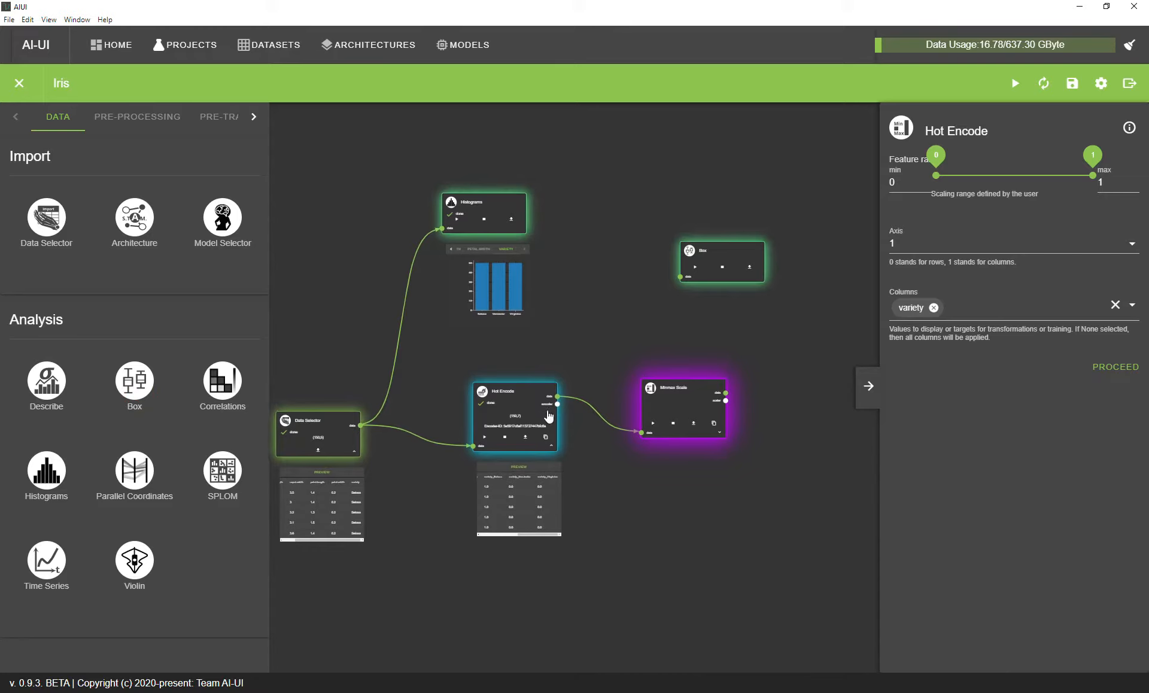
pyautogui.moveTo(652, 327); pyautogui.dragTo(703, 206)
# - Set the Box node's columns to sepal.length, sepal.width, petal.length and petal.width and run the analysis
pyautogui.click(970, 179)
pyautogui.click(938, 359)
pyautogui.click(1085, 175)
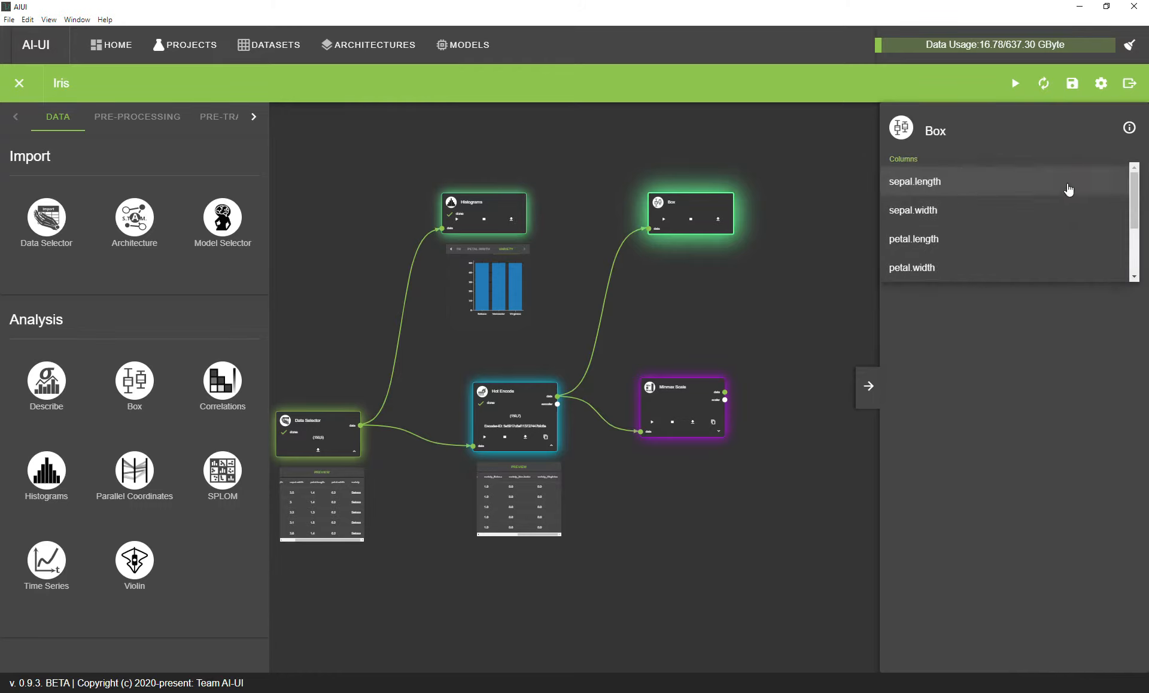
pyautogui.scroll(-3, 1068, 190)
pyautogui.click(1068, 190)
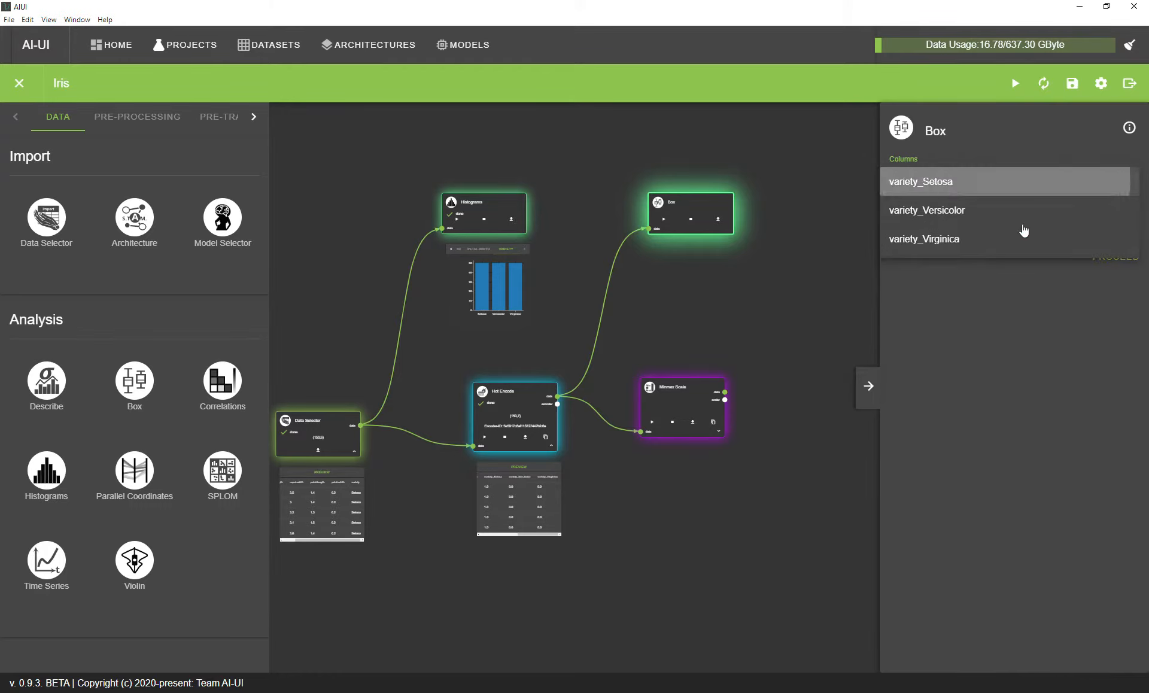
pyautogui.click(1090, 275)
pyautogui.click(1113, 256)
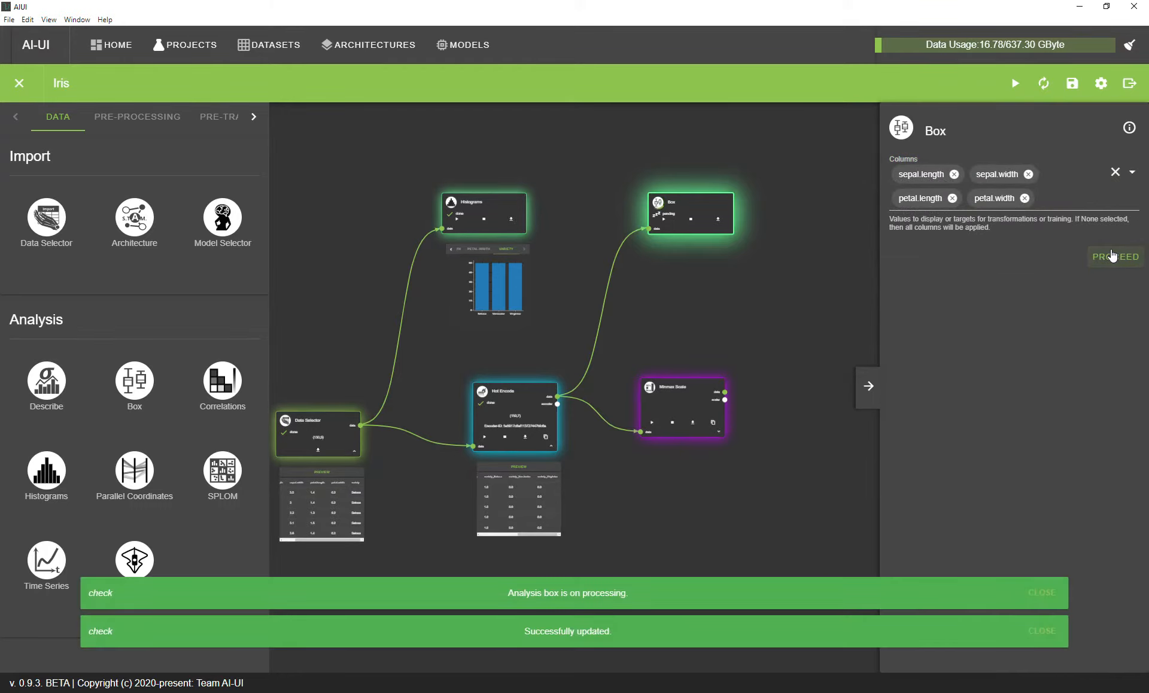
# - Enlarge the Box node's plot and examine the value ranges of the four sepal and petal columns
pyautogui.moveTo(759, 277); pyautogui.dragTo(701, 371)
pyautogui.scroll(3, 704, 203)
pyautogui.moveTo(581, 269); pyautogui.dragTo(530, 142)
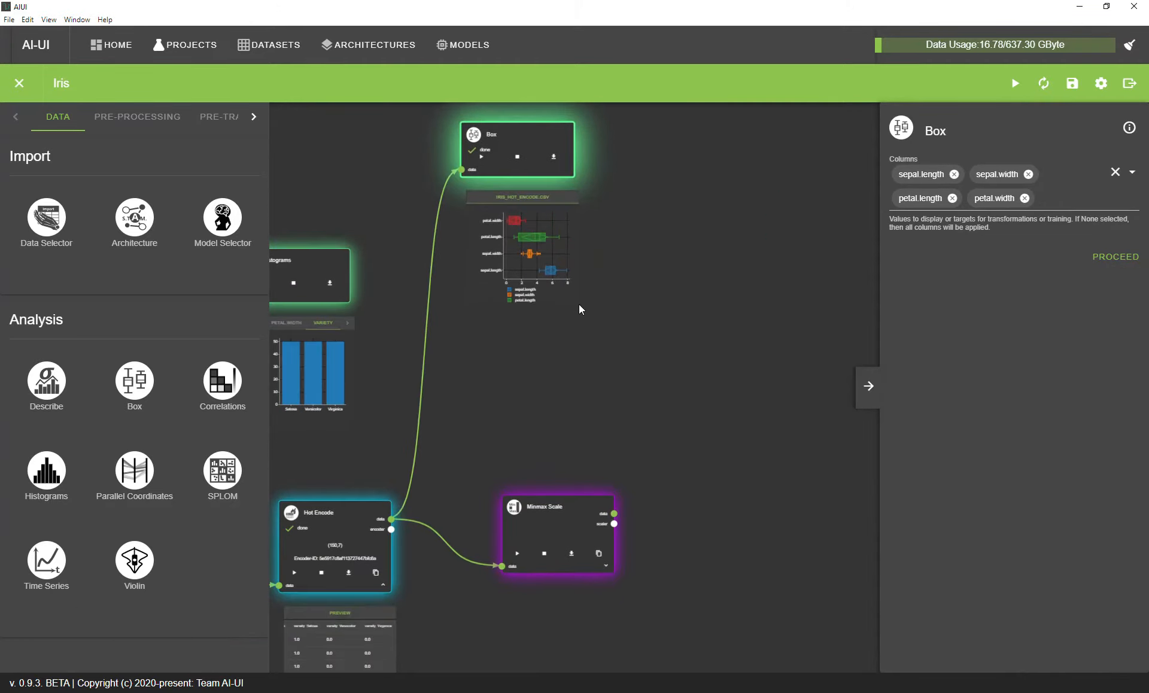
pyautogui.moveTo(578, 302); pyautogui.dragTo(691, 417)
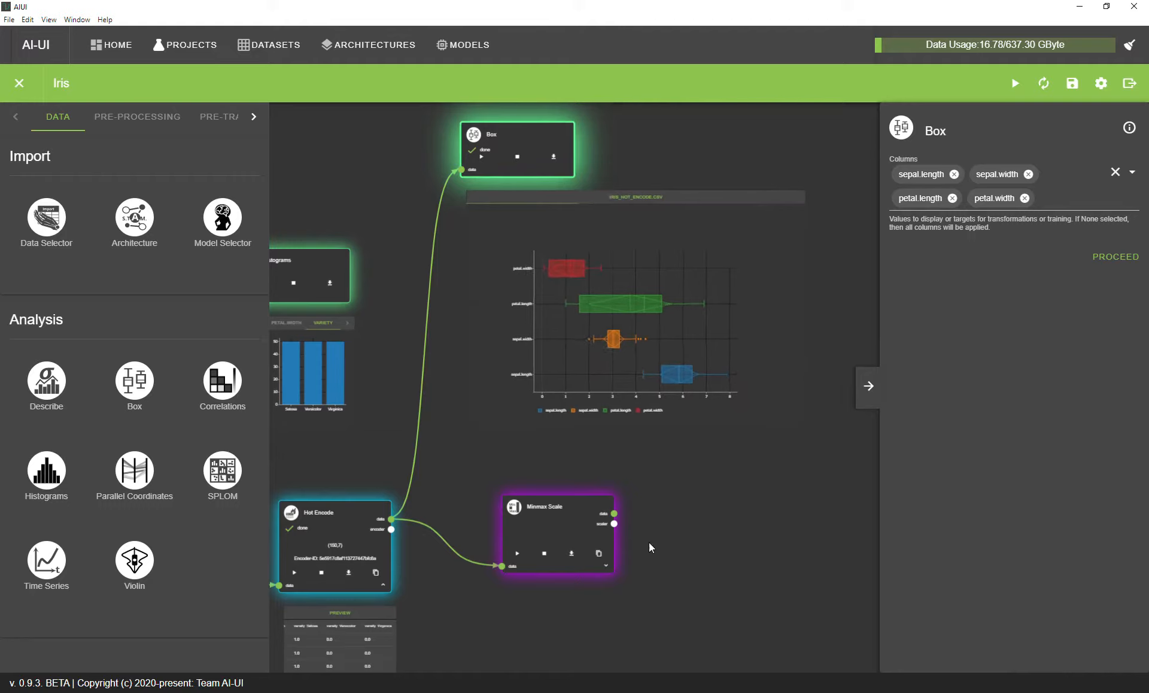
pyautogui.scroll(3, 644, 440)
pyautogui.moveTo(832, 227); pyautogui.dragTo(886, 264)
pyautogui.scroll(2, 761, 320)
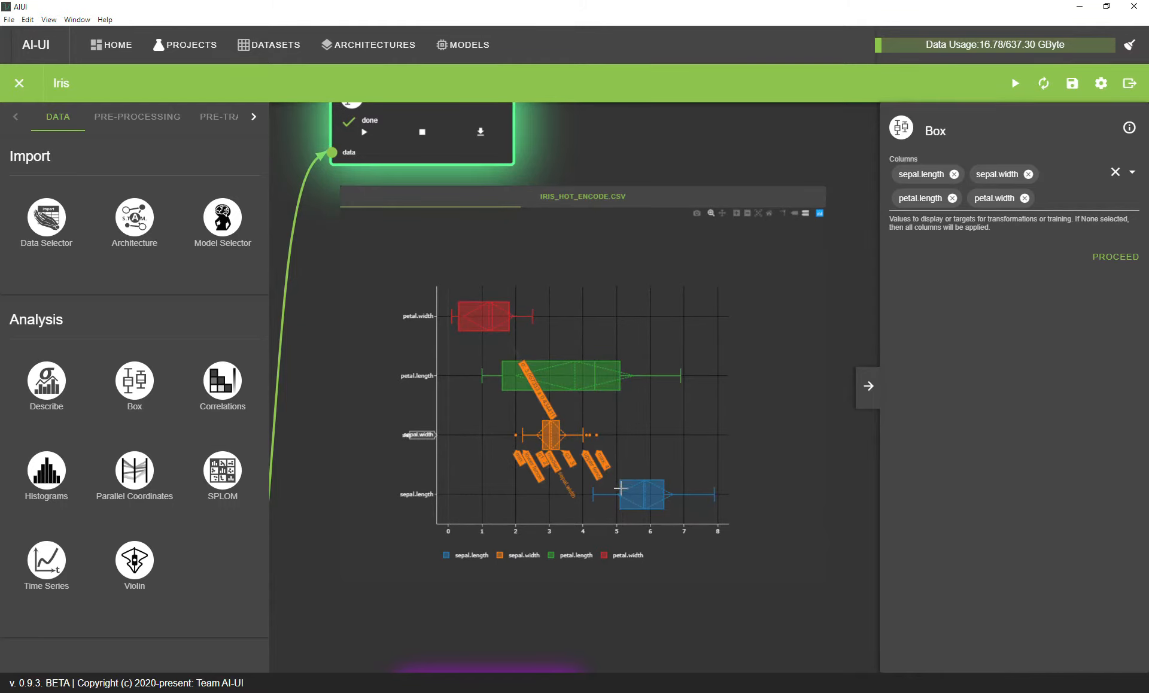
pyautogui.moveTo(841, 462)
pyautogui.mouseDown()
pyautogui.moveTo(829, 469)
pyautogui.moveTo(828, 439)
pyautogui.moveTo(824, 456)
pyautogui.mouseUp()
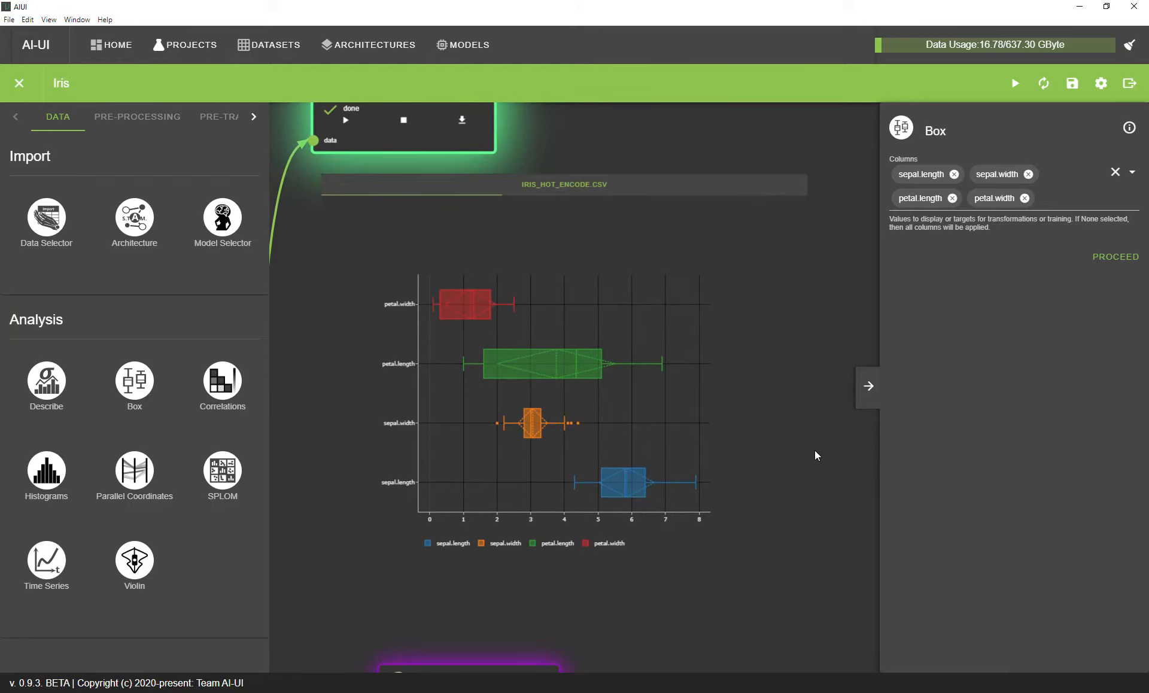
# - Open the Minmax Scale node's settings and move the node slightly farther from Hot Encode
pyautogui.scroll(-3, 815, 451)
pyautogui.moveTo(534, 221); pyautogui.dragTo(568, 174)
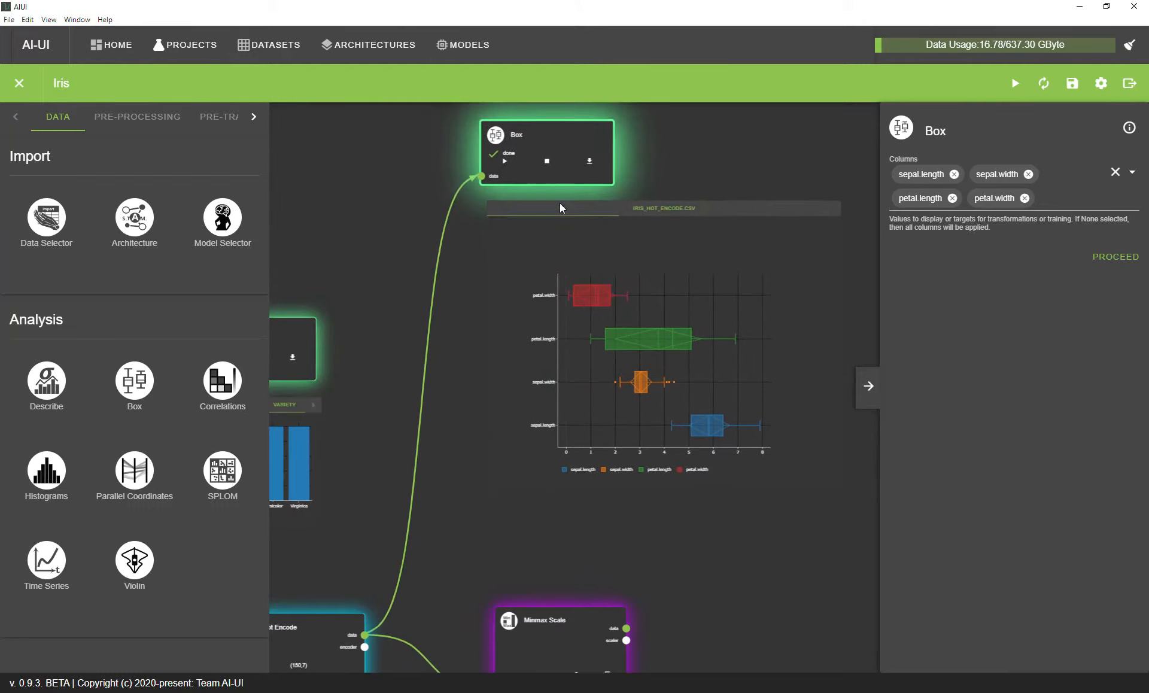
pyautogui.moveTo(468, 353); pyautogui.dragTo(502, 310)
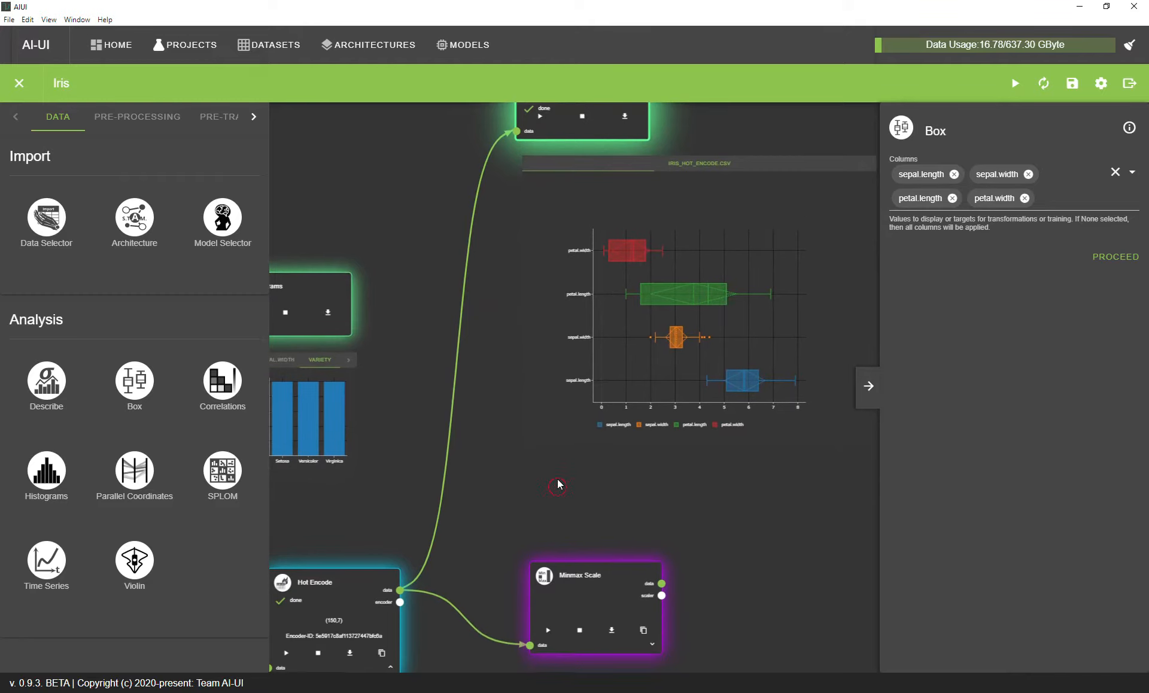
pyautogui.moveTo(558, 480); pyautogui.dragTo(553, 449)
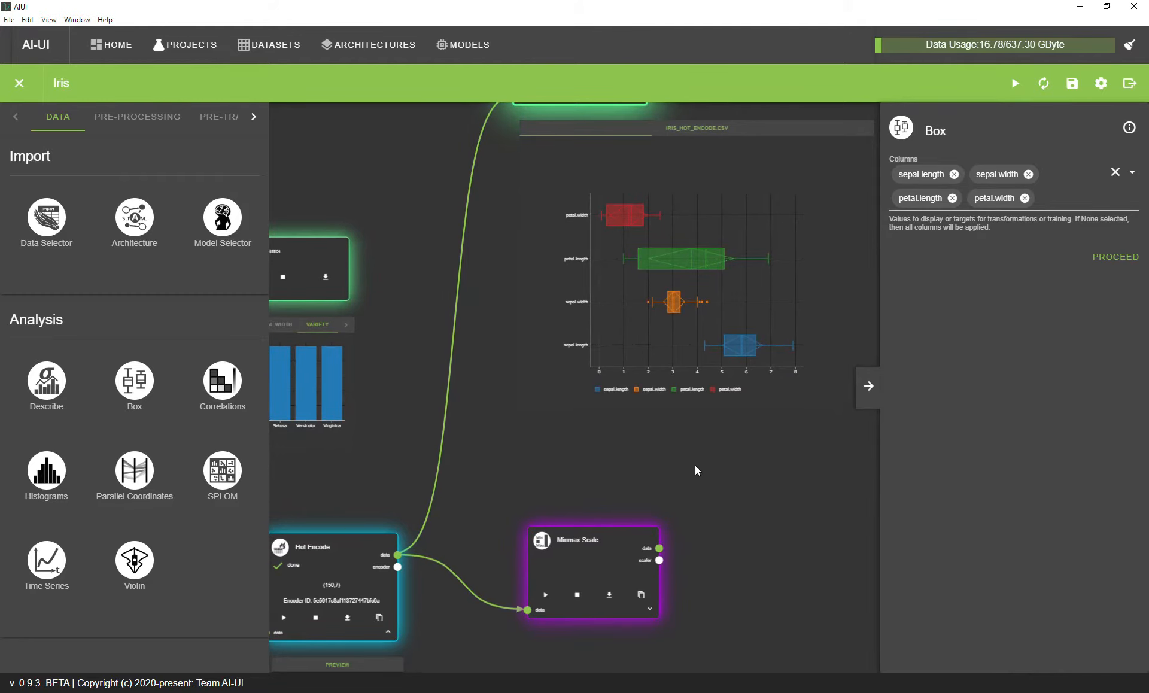
pyautogui.scroll(-2, 726, 464)
pyautogui.moveTo(718, 465); pyautogui.dragTo(682, 383)
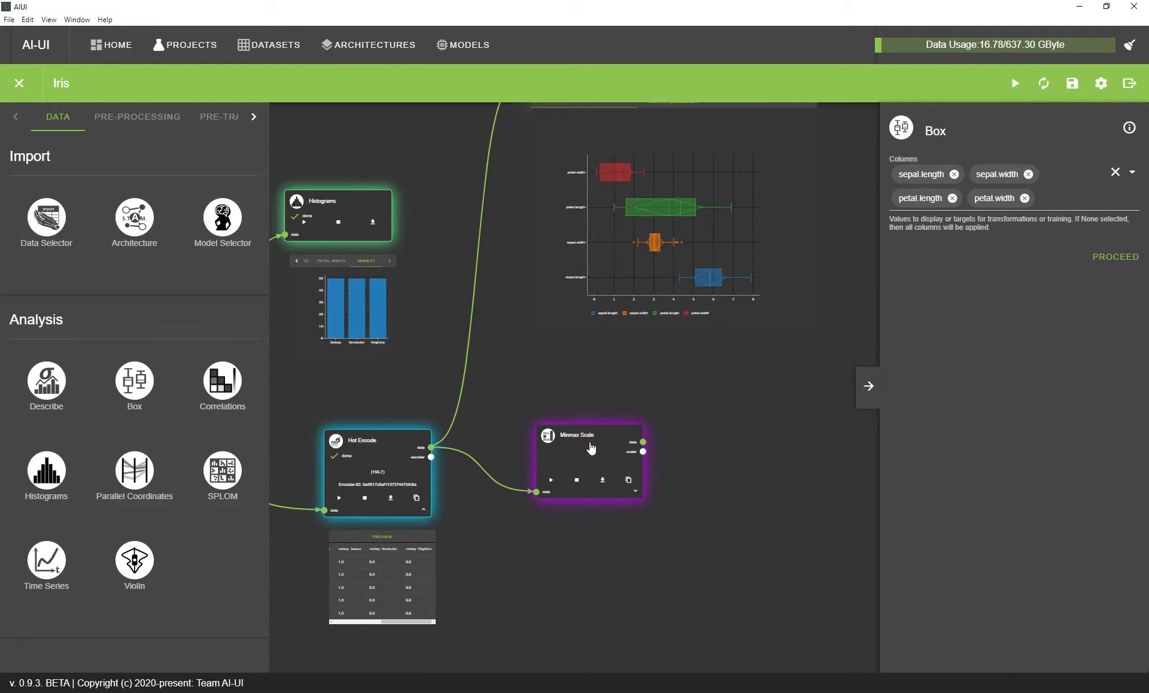
pyautogui.click(611, 448)
pyautogui.moveTo(785, 400); pyautogui.dragTo(732, 405)
pyautogui.moveTo(533, 449); pyautogui.dragTo(570, 448)
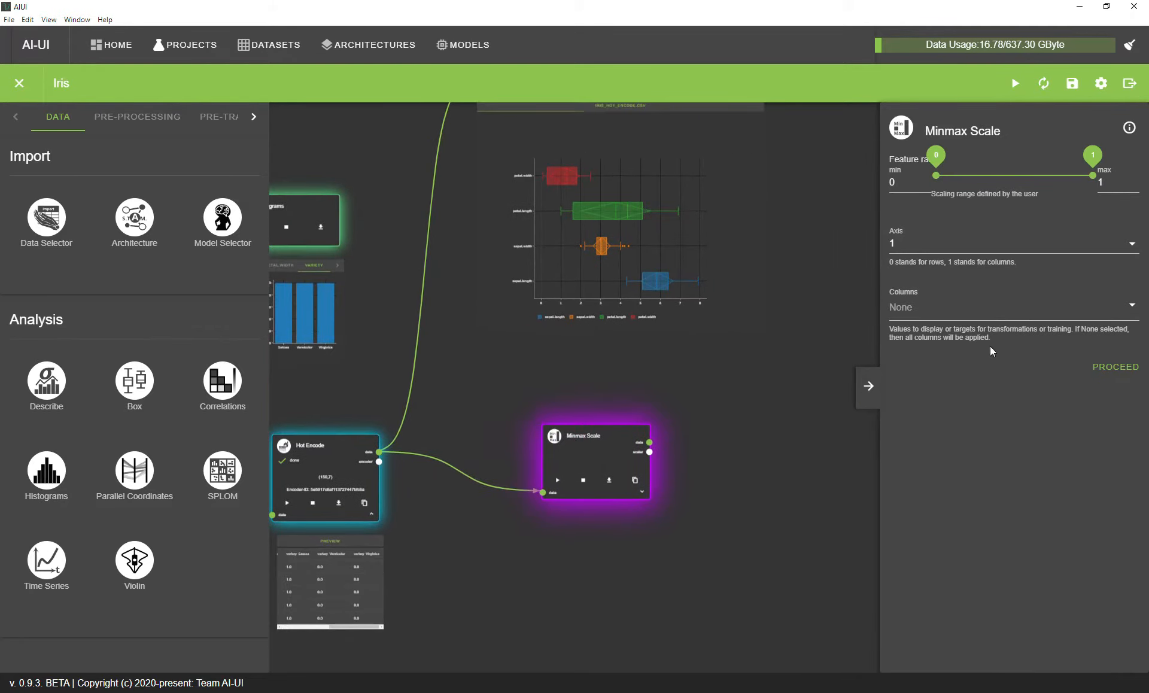
# - Run the Minmax Scale with no columns selected and check its data preview, collapsing it again
pyautogui.click(1104, 369)
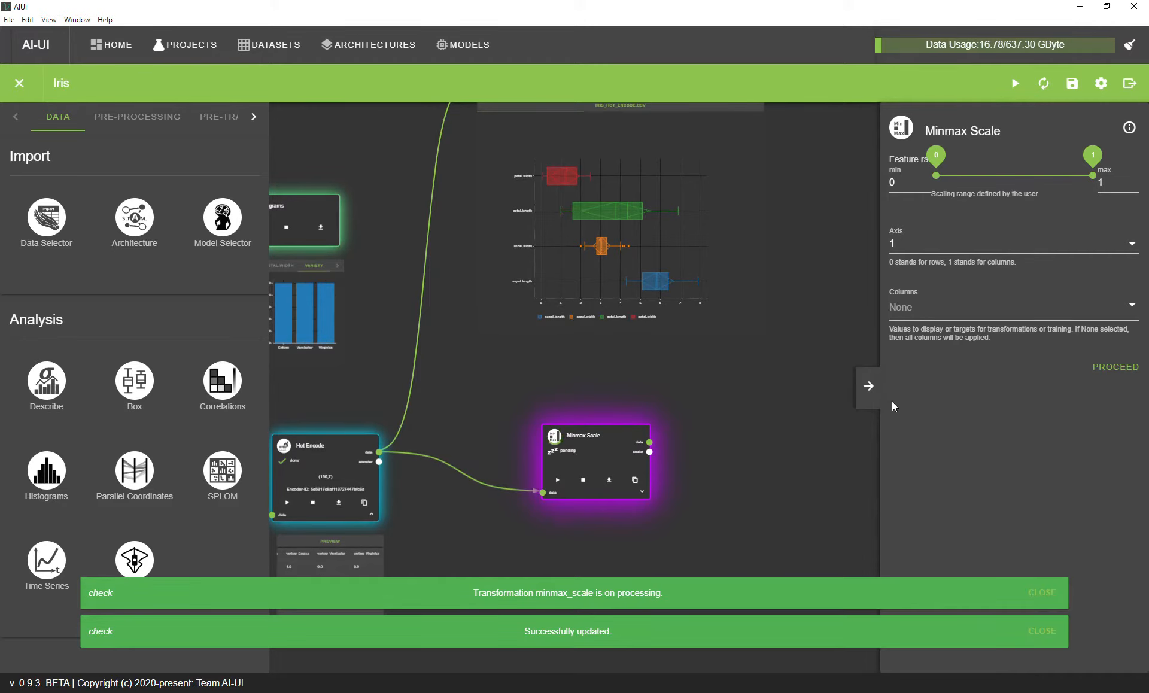
pyautogui.moveTo(781, 426); pyautogui.dragTo(770, 417)
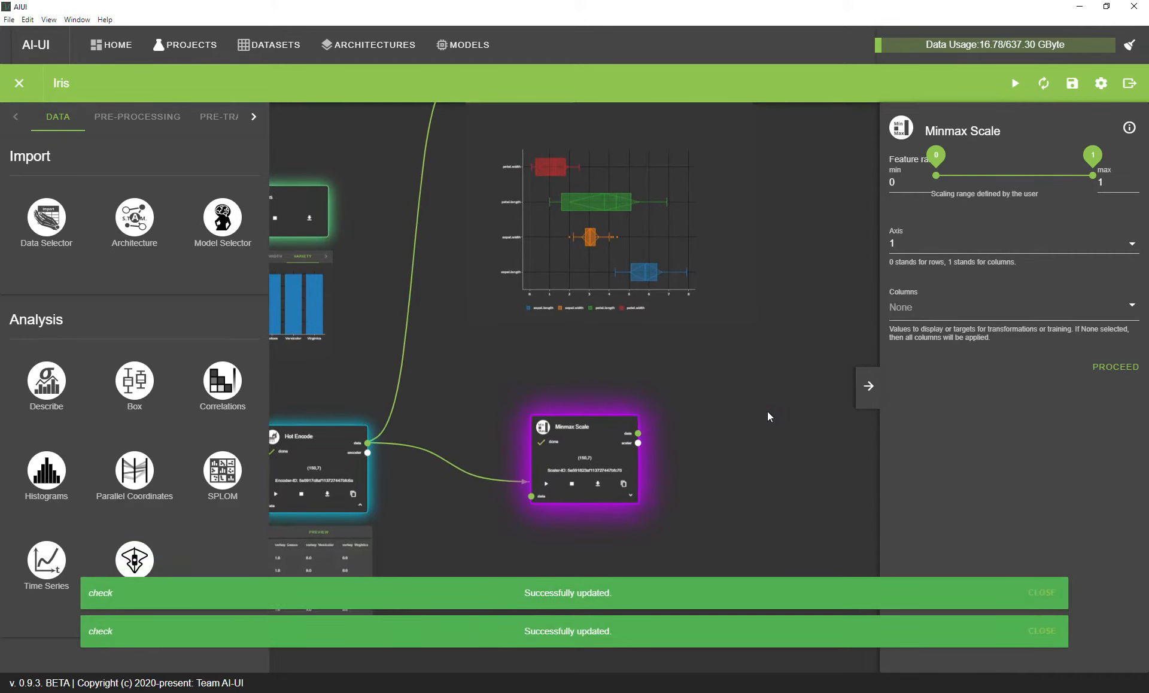
pyautogui.click(631, 496)
pyautogui.moveTo(721, 476); pyautogui.dragTo(720, 408)
pyautogui.scroll(4, 666, 462)
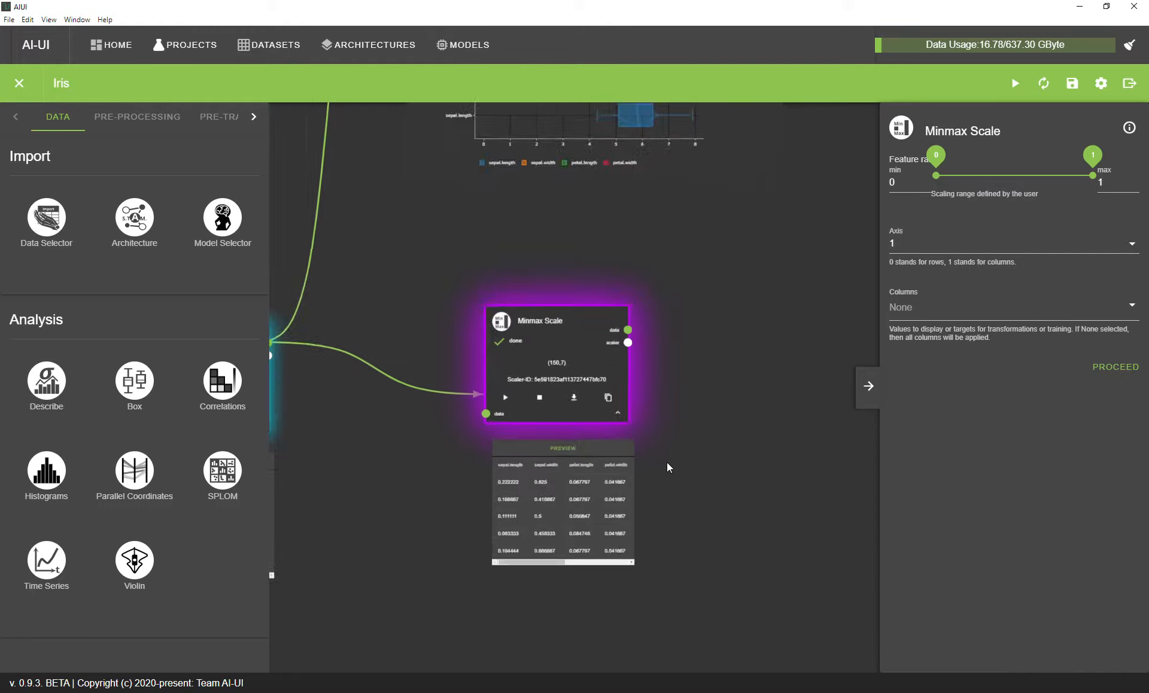
pyautogui.scroll(-2, 656, 443)
pyautogui.click(622, 413)
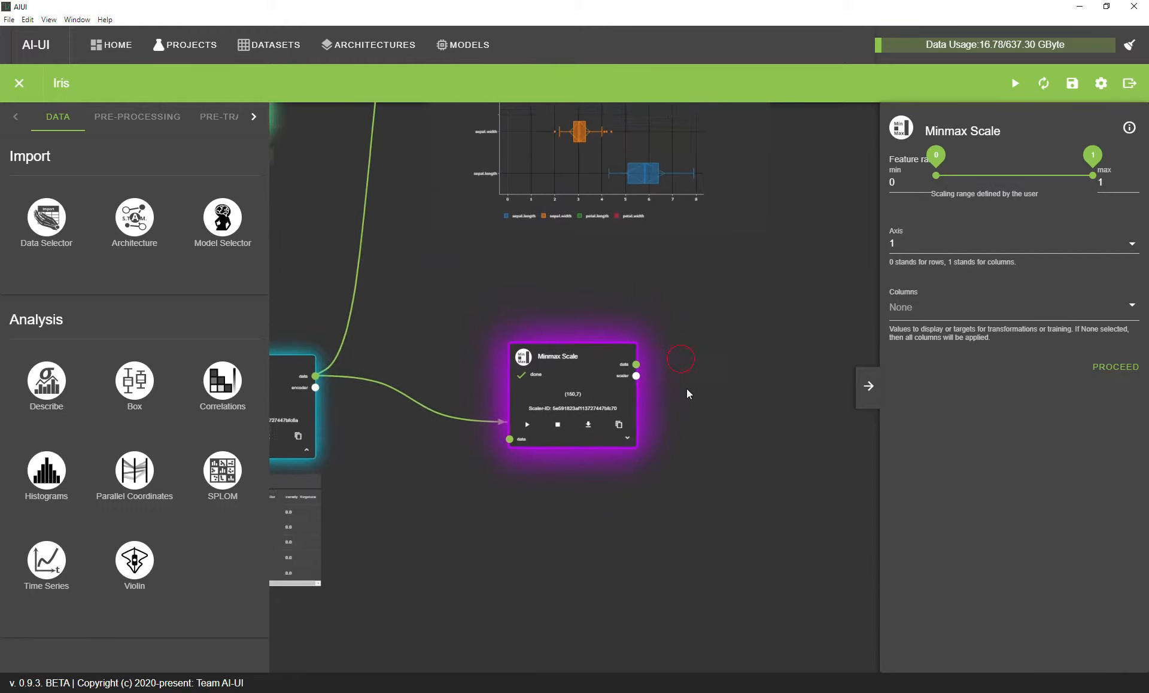
# - Rerun the Minmax Scale on columns sepal.length, sepal.width, petal.length and petal.width, and expand its data preview
pyautogui.click(919, 311)
pyautogui.scroll(-2, 939, 323)
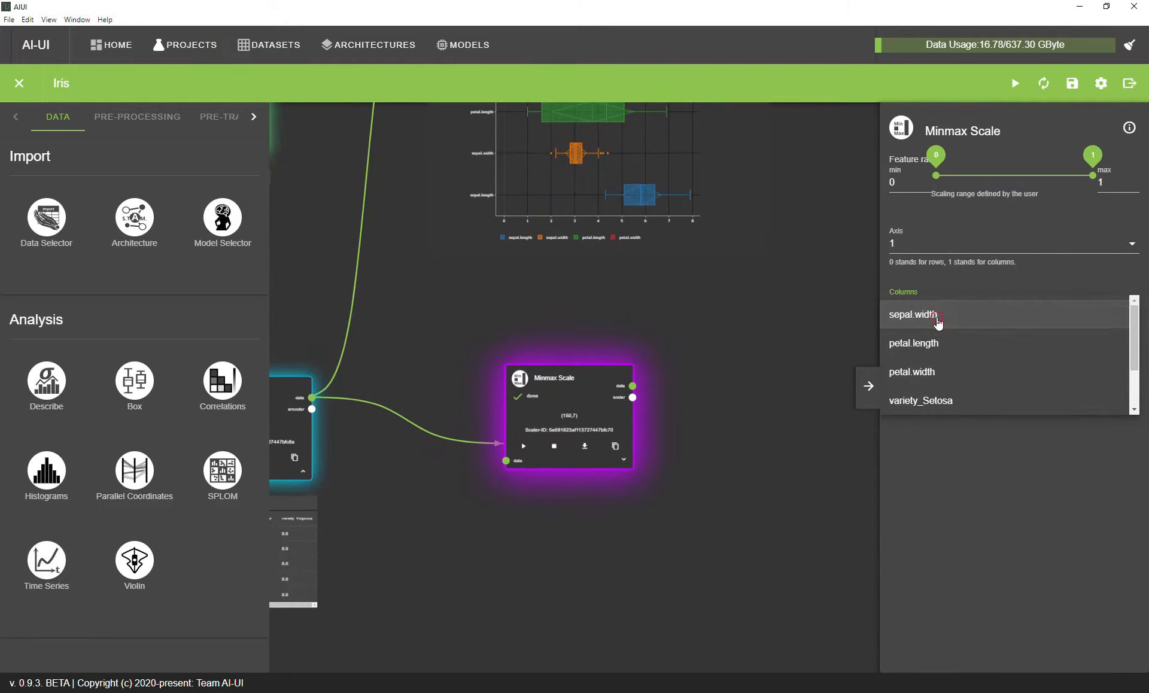
pyautogui.click(940, 320)
pyautogui.click(943, 319)
pyautogui.click(952, 472)
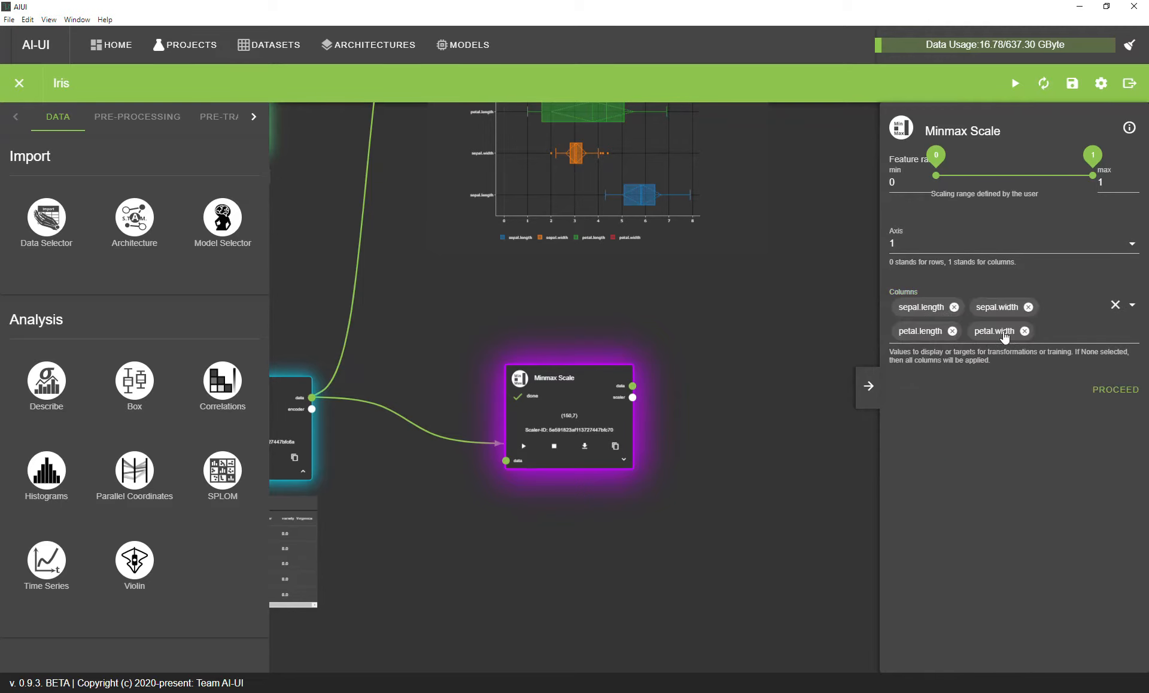
pyautogui.click(1096, 390)
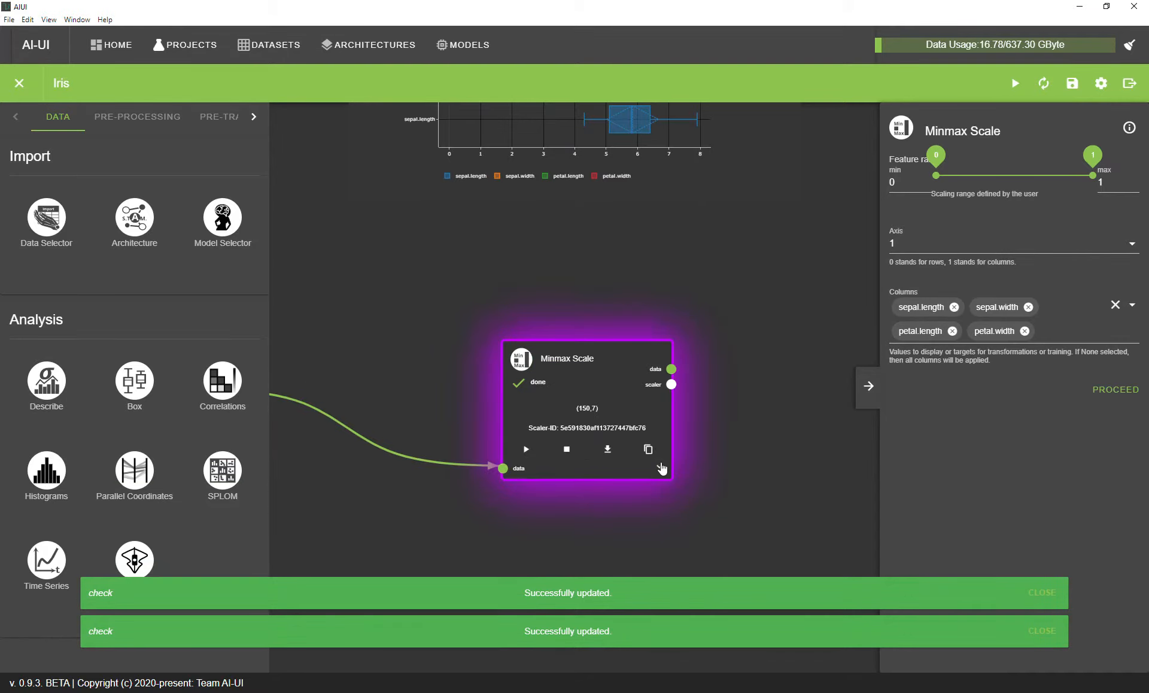
pyautogui.click(660, 469)
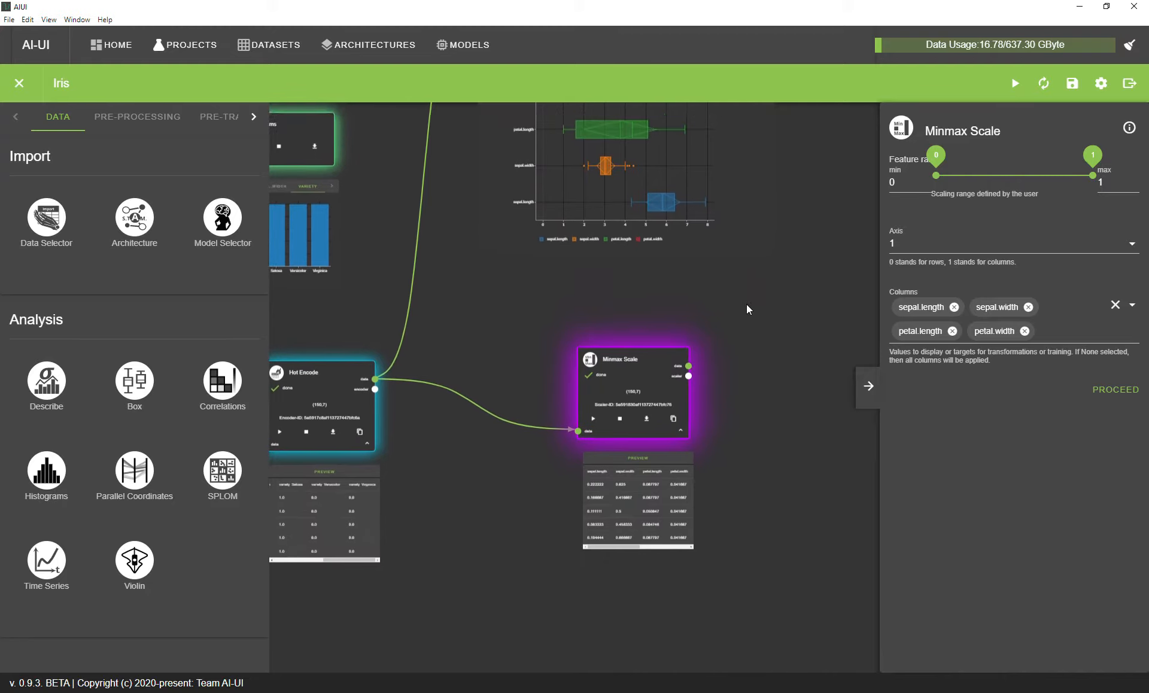
# - Add a second Box node beside the first box plot and connect its input to Minmax Scale's data output
pyautogui.moveTo(741, 309); pyautogui.dragTo(629, 337)
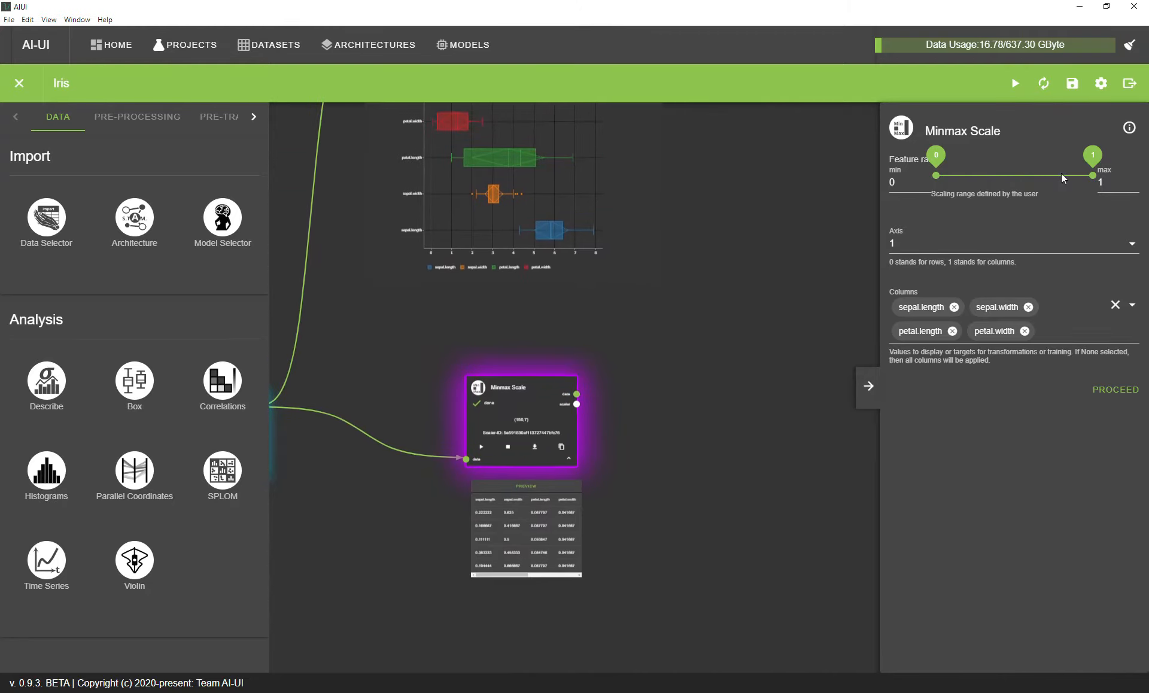
pyautogui.moveTo(557, 333); pyautogui.dragTo(448, 379)
pyautogui.moveTo(136, 386); pyautogui.dragTo(551, 198)
pyautogui.moveTo(470, 442); pyautogui.dragTo(625, 246)
pyautogui.moveTo(680, 210); pyautogui.dragTo(672, 392)
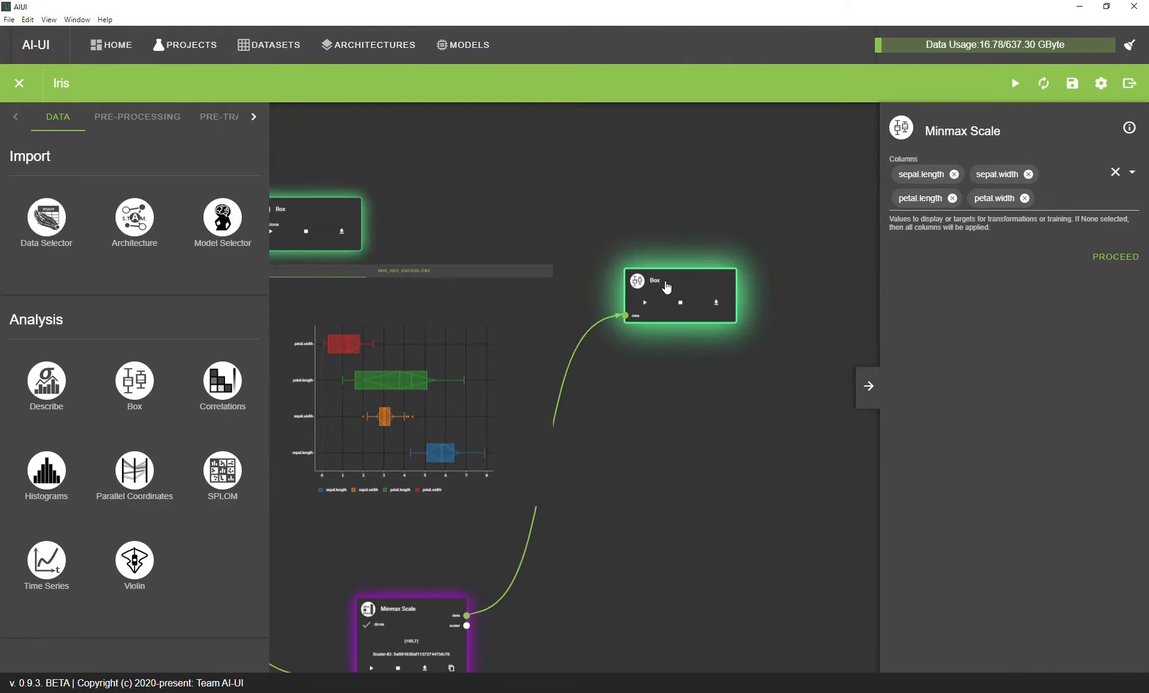
pyautogui.moveTo(667, 288); pyautogui.dragTo(671, 251)
# - Set the second Box node's columns to sepal.length, sepal.width, petal.length and petal.width and run it
pyautogui.click(313, 224)
pyautogui.click(694, 245)
pyautogui.click(975, 186)
pyautogui.click(975, 186)
pyautogui.click(974, 186)
pyautogui.click(974, 186)
pyautogui.click(1033, 349)
pyautogui.click(1102, 258)
# - Move the second Box node closer to the first, enlarge its plot and compare the scaled and unscaled box plots
pyautogui.moveTo(716, 249); pyautogui.dragTo(649, 210)
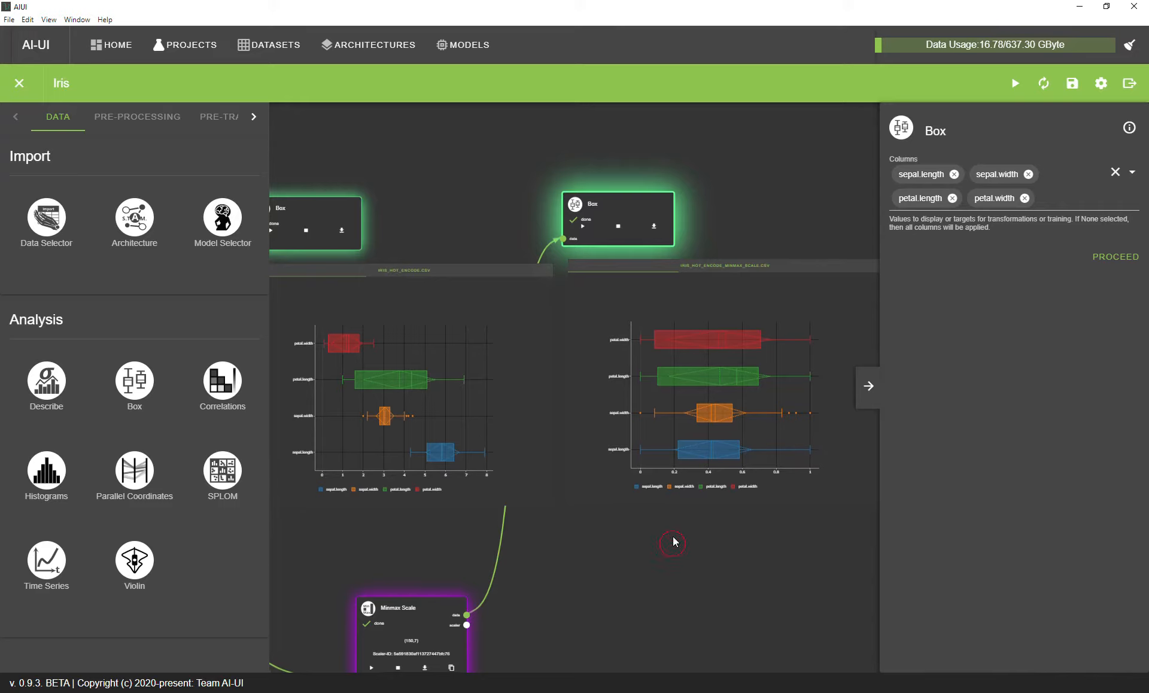
pyautogui.moveTo(674, 543); pyautogui.dragTo(680, 421)
pyautogui.scroll(-3, 669, 458)
pyautogui.moveTo(721, 476); pyautogui.dragTo(717, 468)
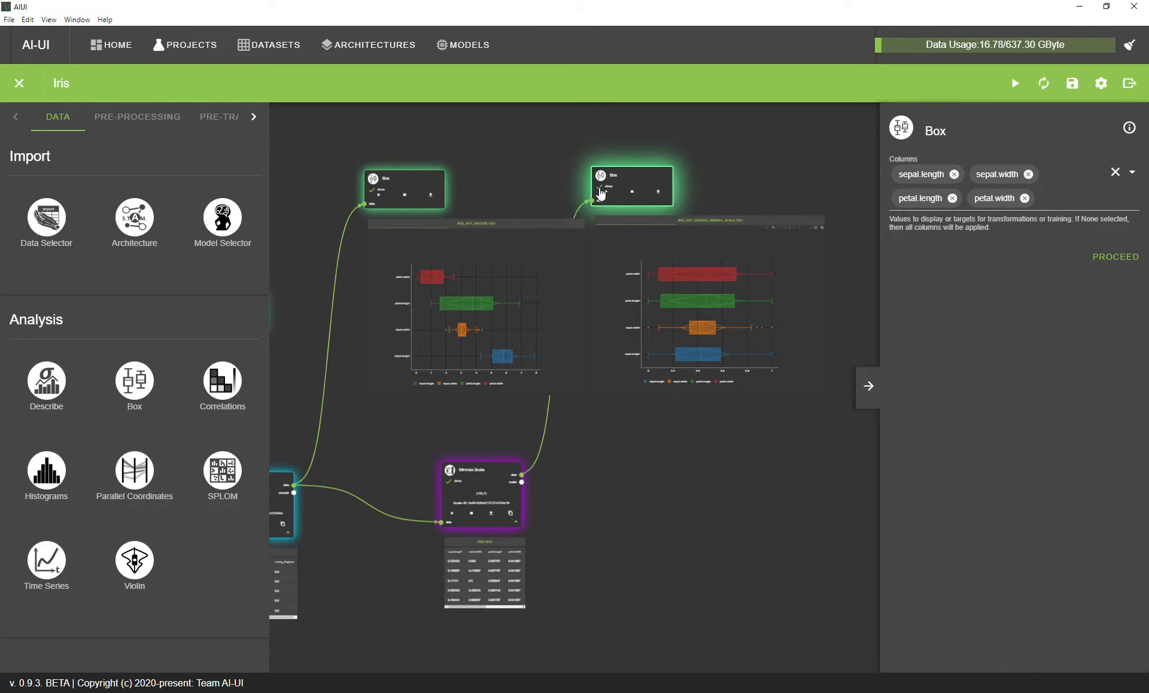
pyautogui.moveTo(646, 457); pyautogui.dragTo(658, 441)
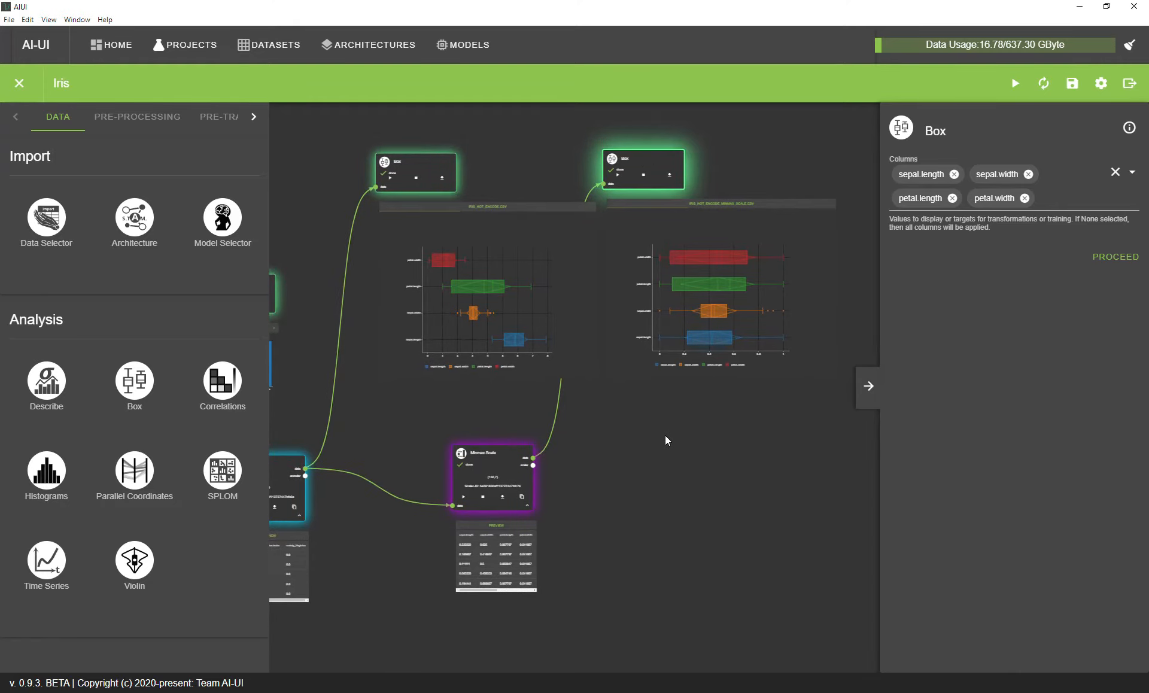
pyautogui.moveTo(653, 447); pyautogui.dragTo(669, 465)
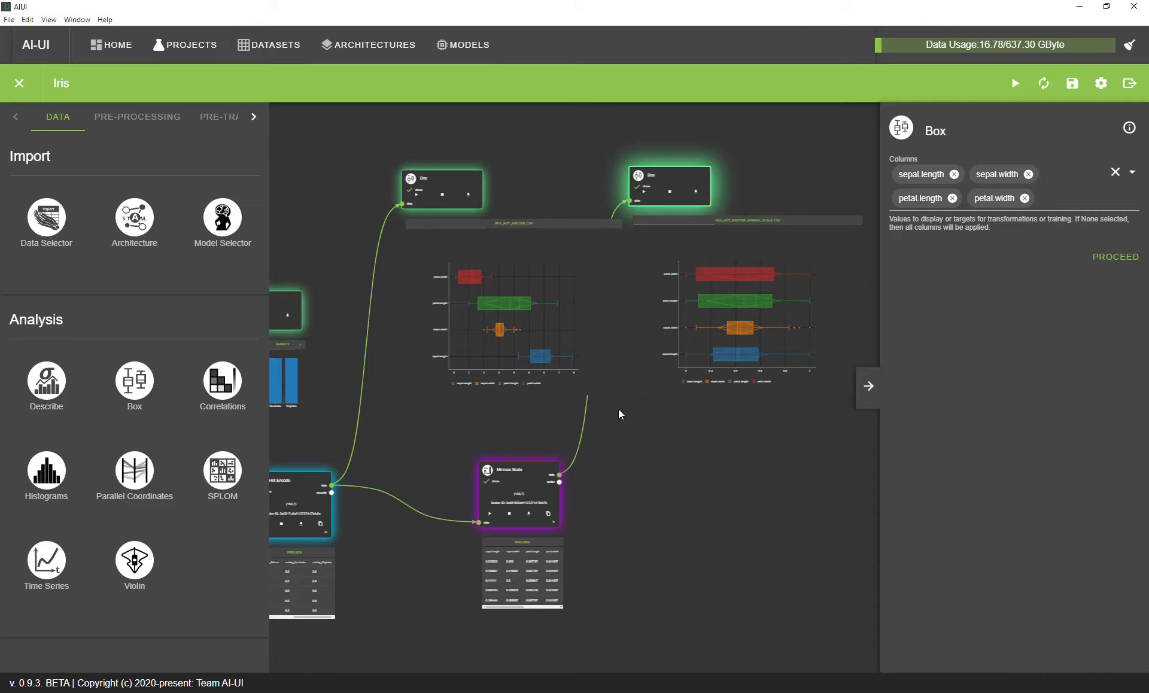
# - Add a Train Validation TestSplit node beside the second box plot and connect its input to Minmax Scale's data output
pyautogui.click(133, 117)
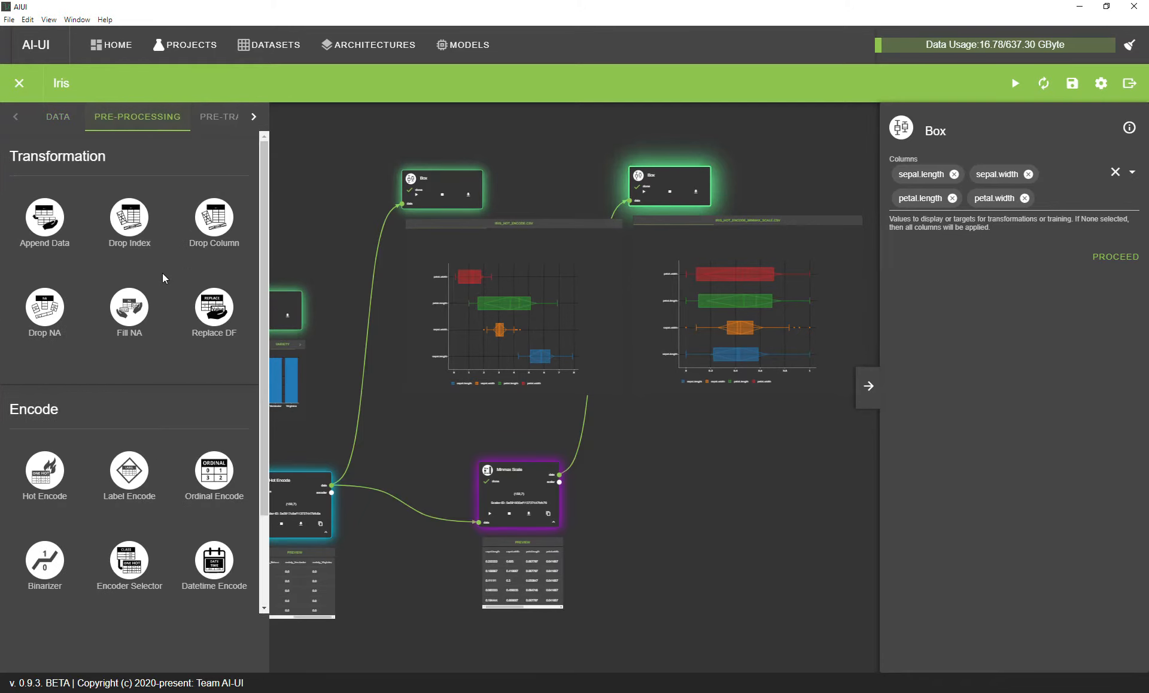
pyautogui.scroll(-1, 177, 376)
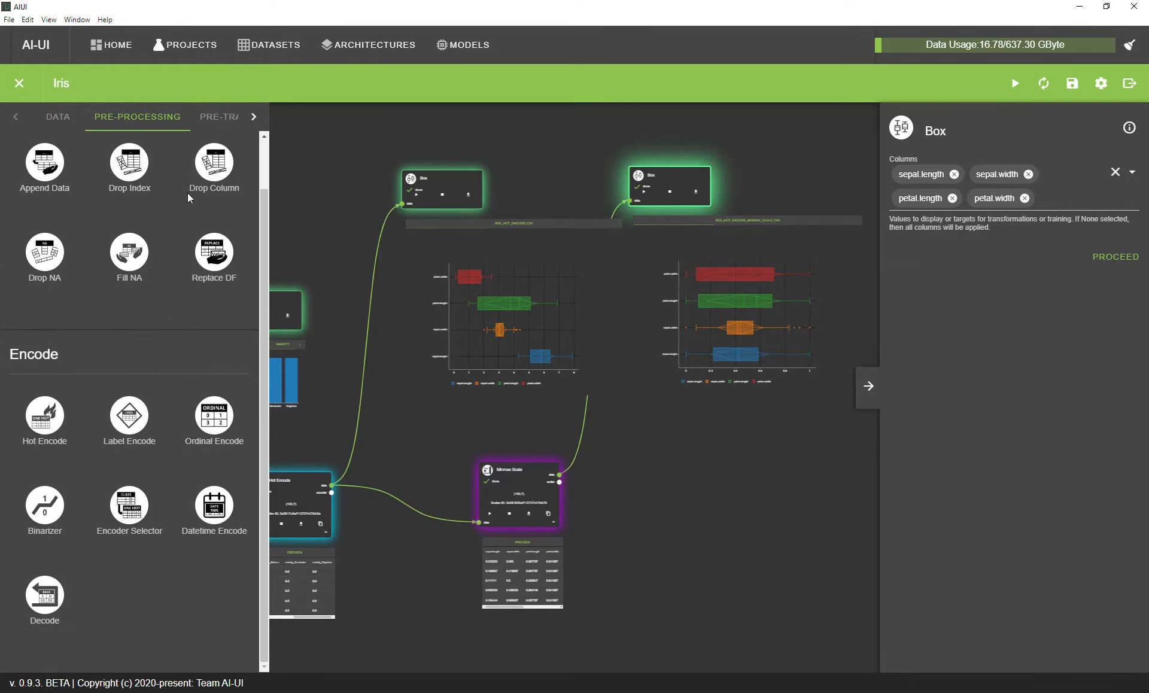
pyautogui.click(218, 117)
pyautogui.scroll(-3, 160, 396)
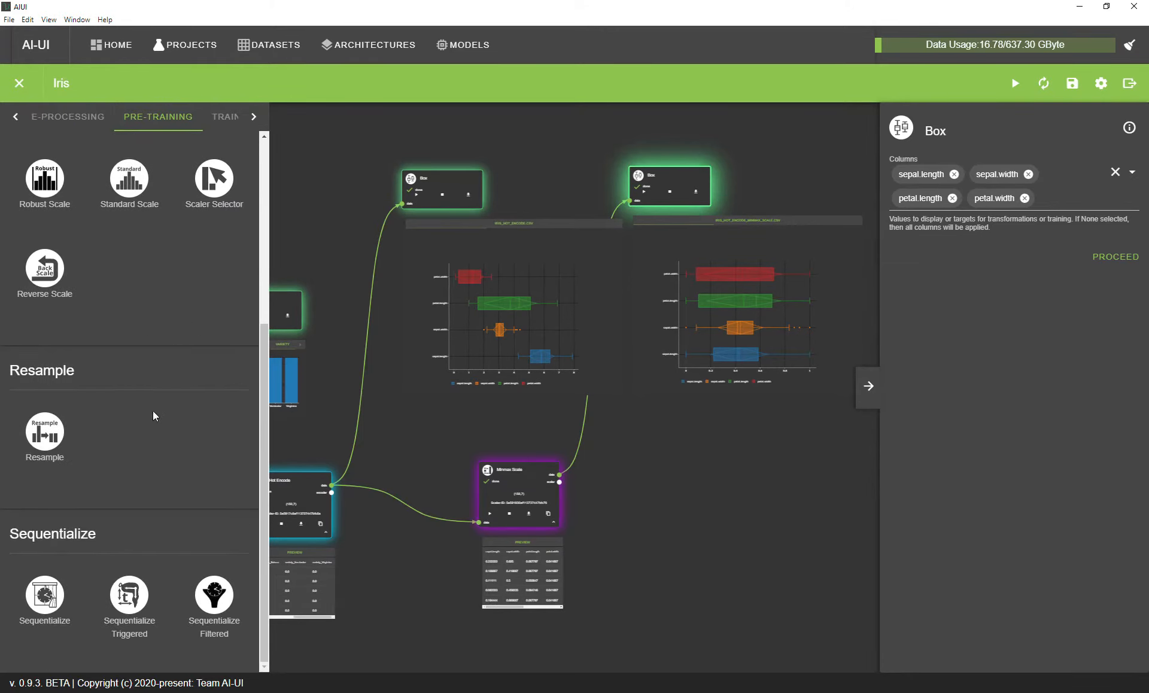
pyautogui.scroll(5, 157, 407)
pyautogui.moveTo(813, 511); pyautogui.dragTo(539, 528)
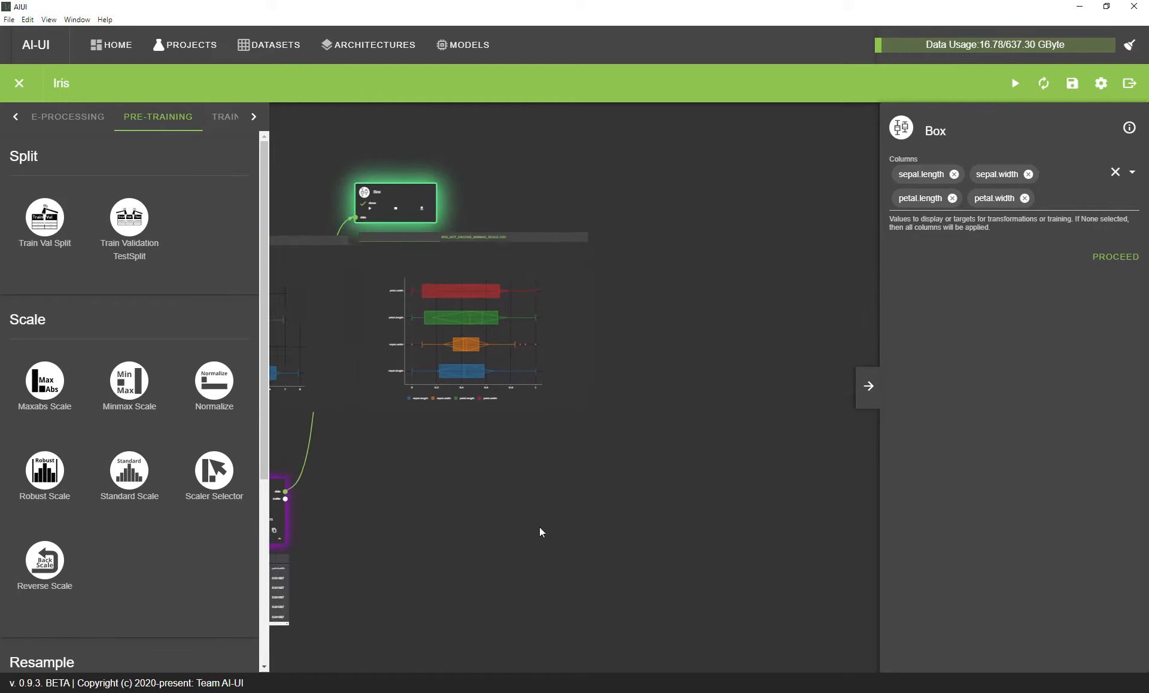
pyautogui.moveTo(132, 221); pyautogui.dragTo(661, 305)
pyautogui.scroll(-3, 563, 224)
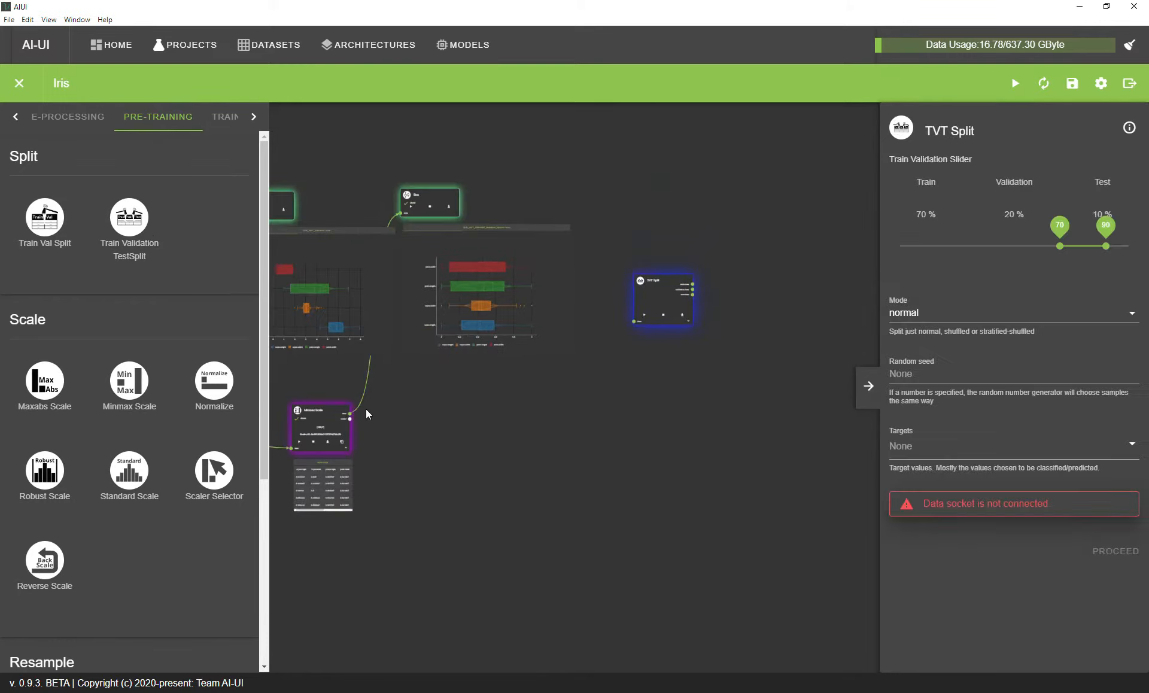
pyautogui.moveTo(351, 421); pyautogui.dragTo(634, 328)
pyautogui.scroll(1, 637, 326)
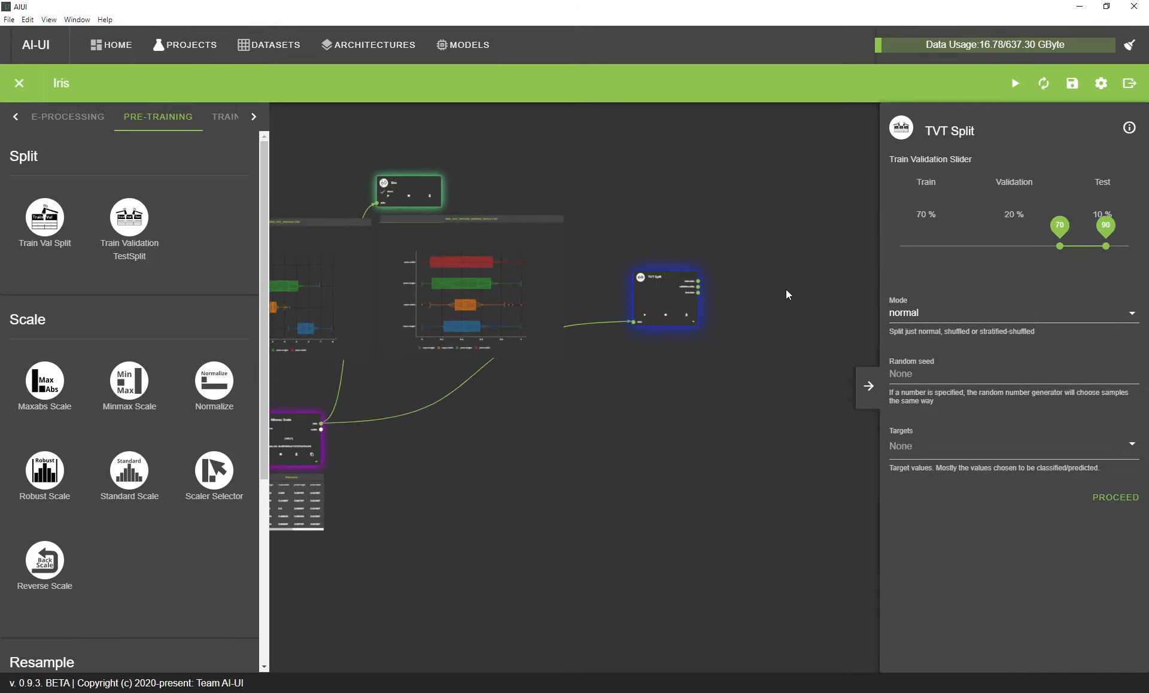
pyautogui.moveTo(441, 498); pyautogui.dragTo(431, 516)
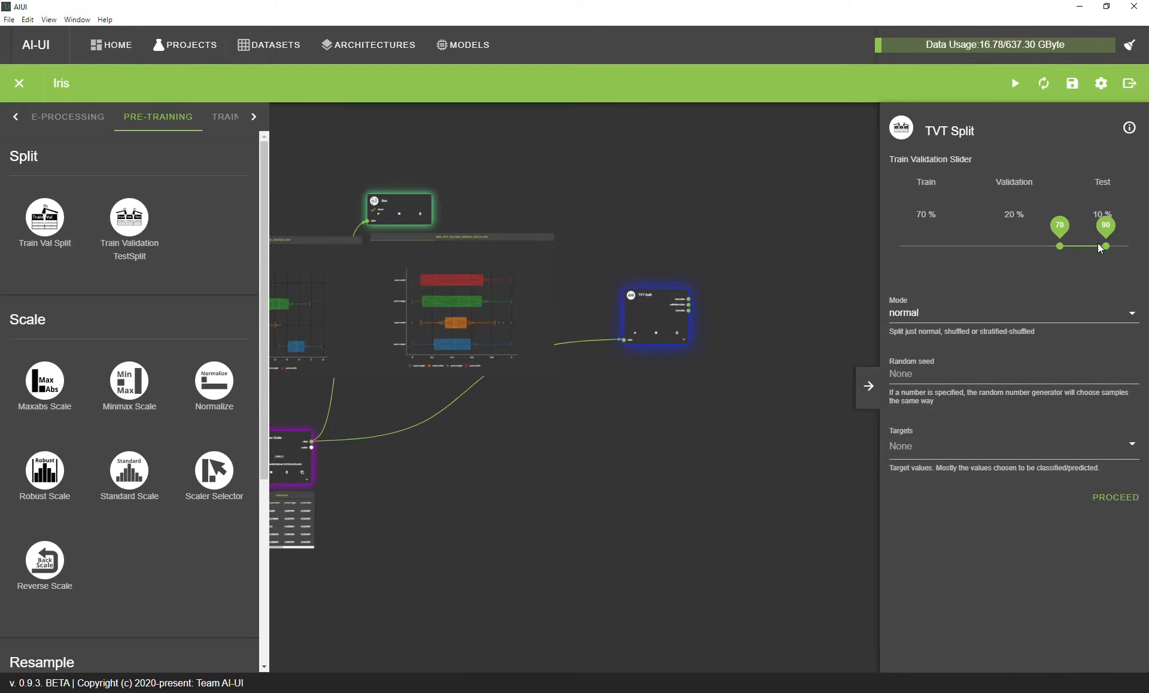
# - Set the TVT Split mode to shuffle and look through the available target columns
pyautogui.click(966, 317)
pyautogui.click(957, 359)
pyautogui.click(957, 455)
pyautogui.scroll(-3, 957, 509)
pyautogui.click(1011, 611)
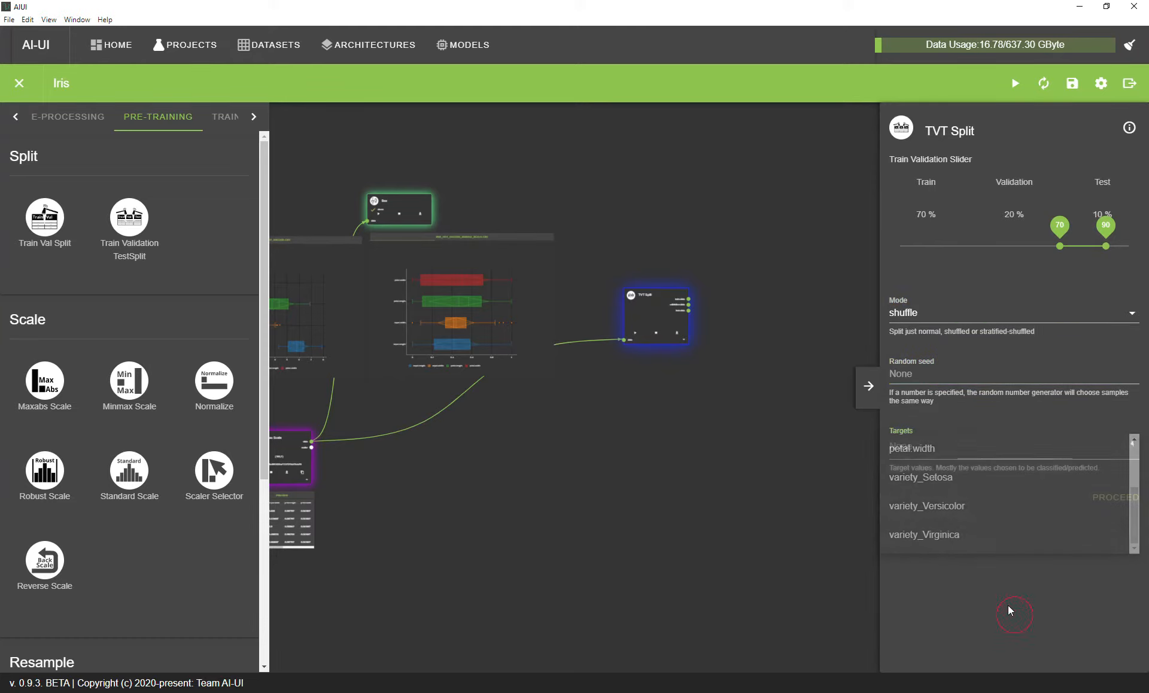
# - Set the TVT Split mode to stratify with targets variety_Virginica, variety_Versicolor and variety_Setosa, and run the split
pyautogui.click(949, 317)
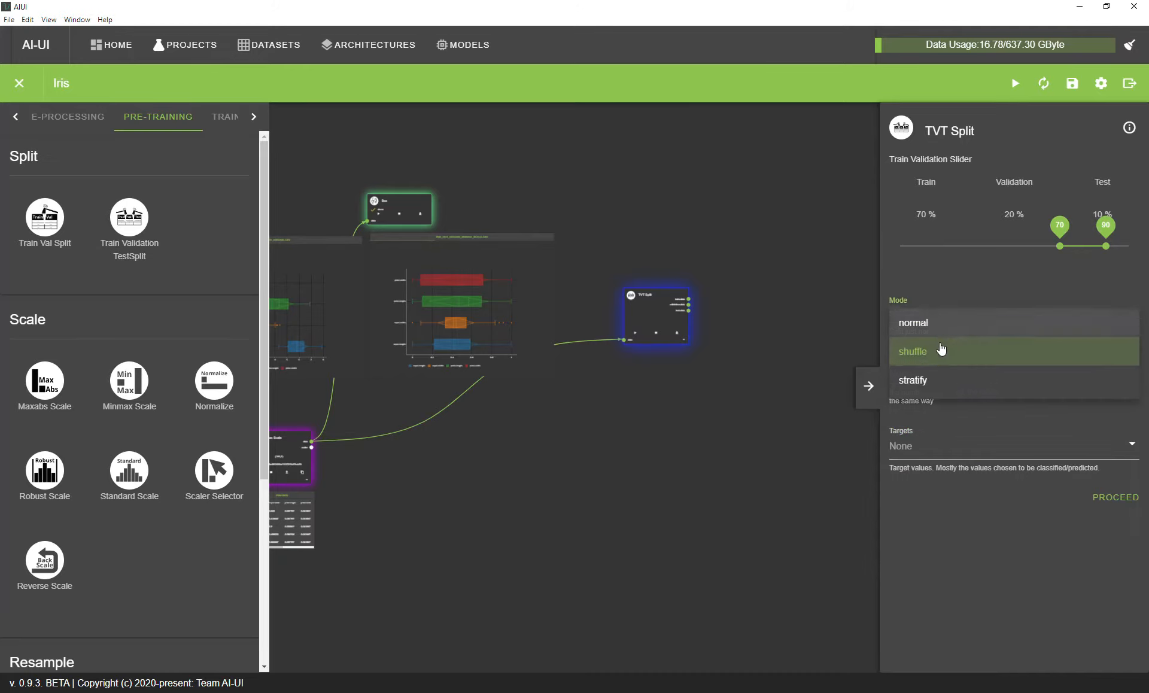
pyautogui.click(936, 380)
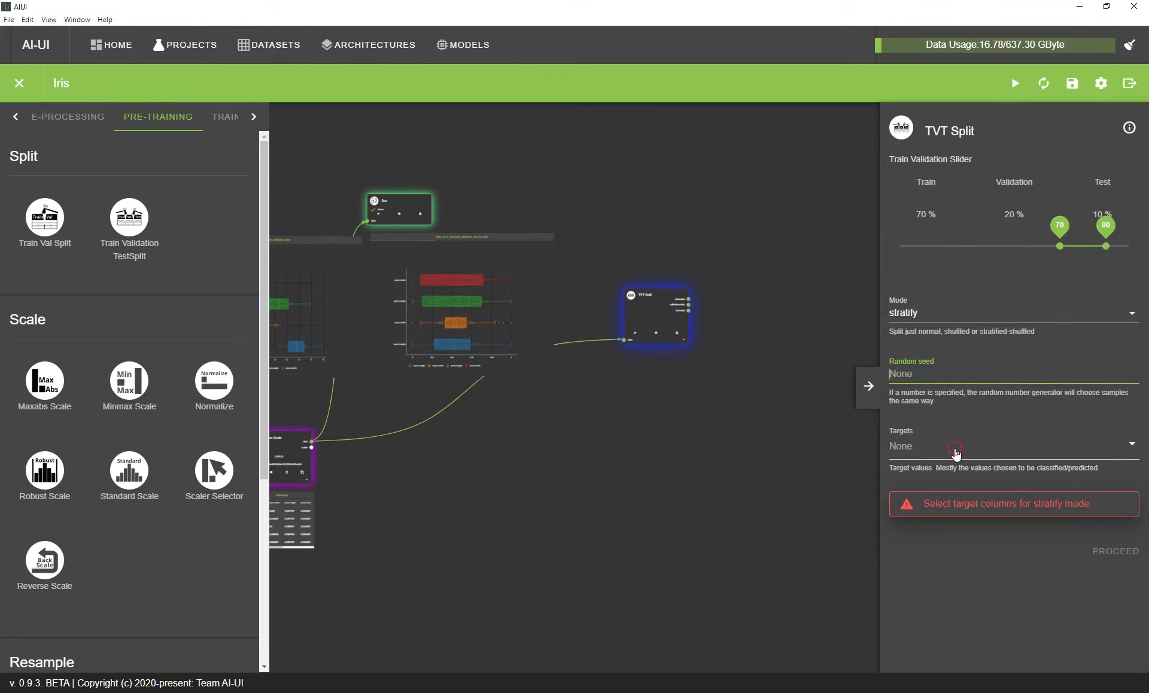
pyautogui.click(978, 454)
pyautogui.scroll(1, 970, 532)
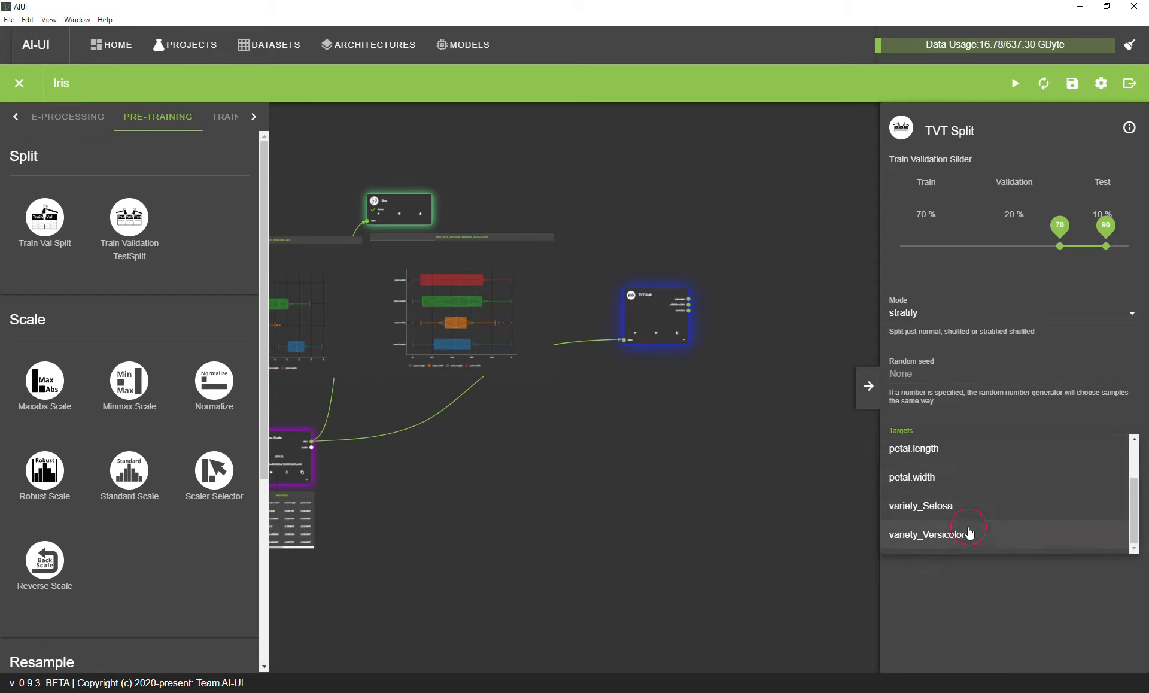
pyautogui.click(968, 536)
pyautogui.click(968, 536)
pyautogui.click(968, 569)
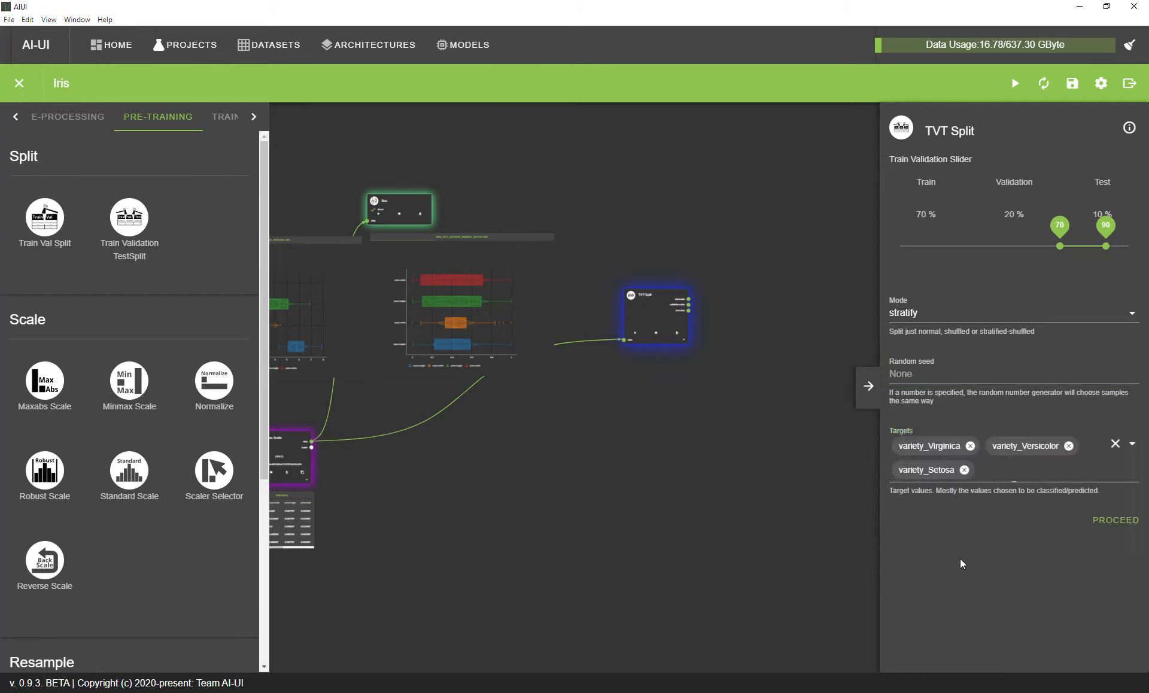
pyautogui.scroll(5, 713, 390)
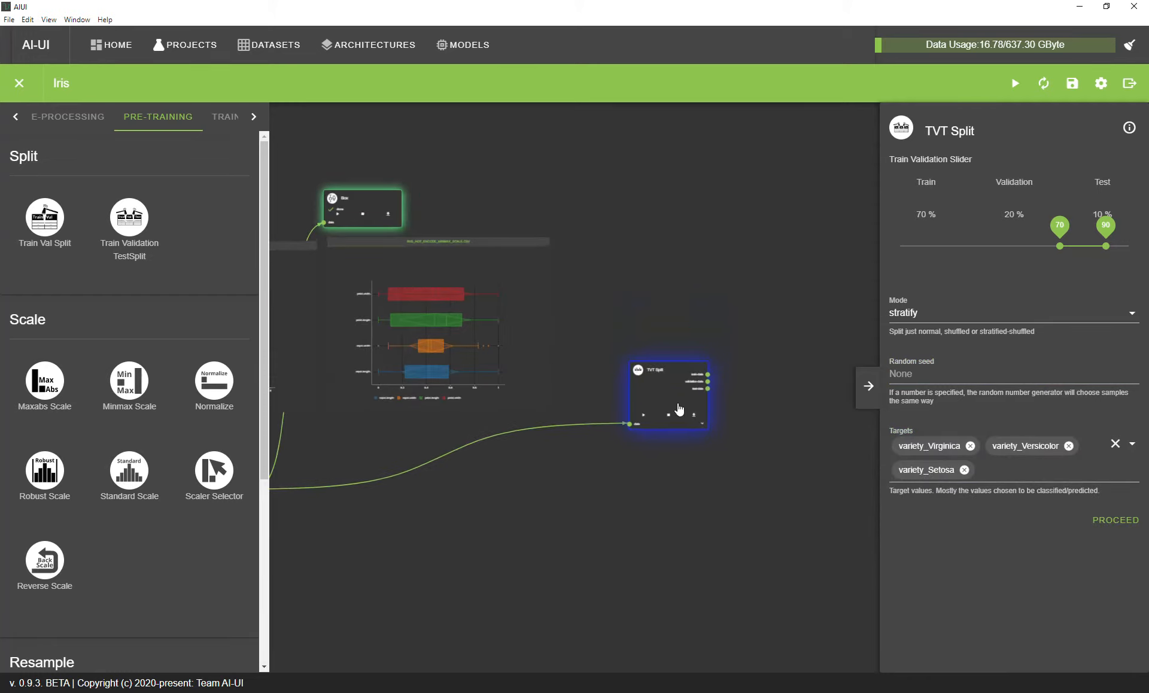
pyautogui.scroll(2, 711, 398)
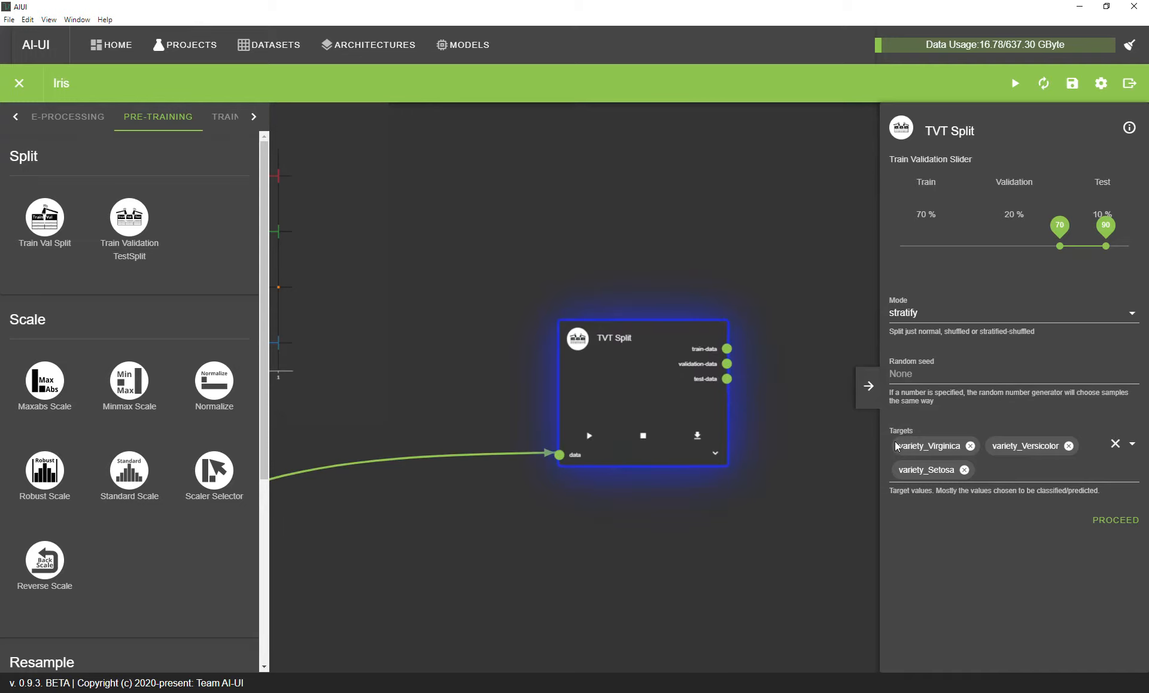
pyautogui.click(1116, 522)
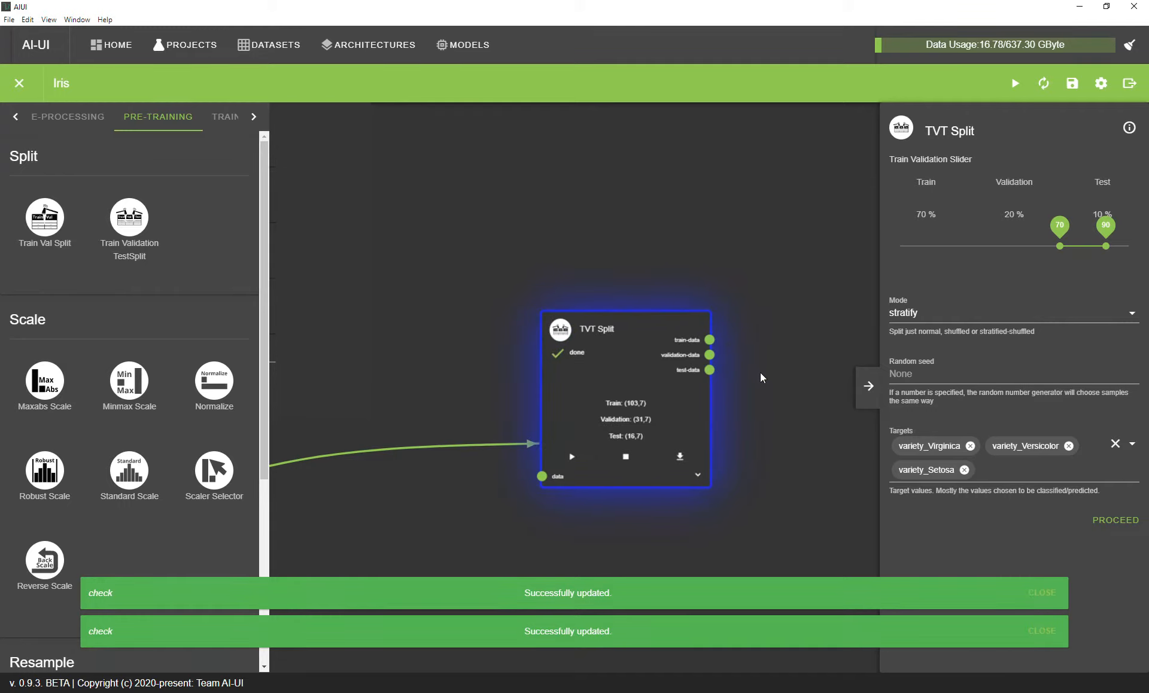
# - Rerun the TVT Split at 70 % training with test shares of 12 %, 11 % and 13 %
pyautogui.scroll(-5, 780, 340)
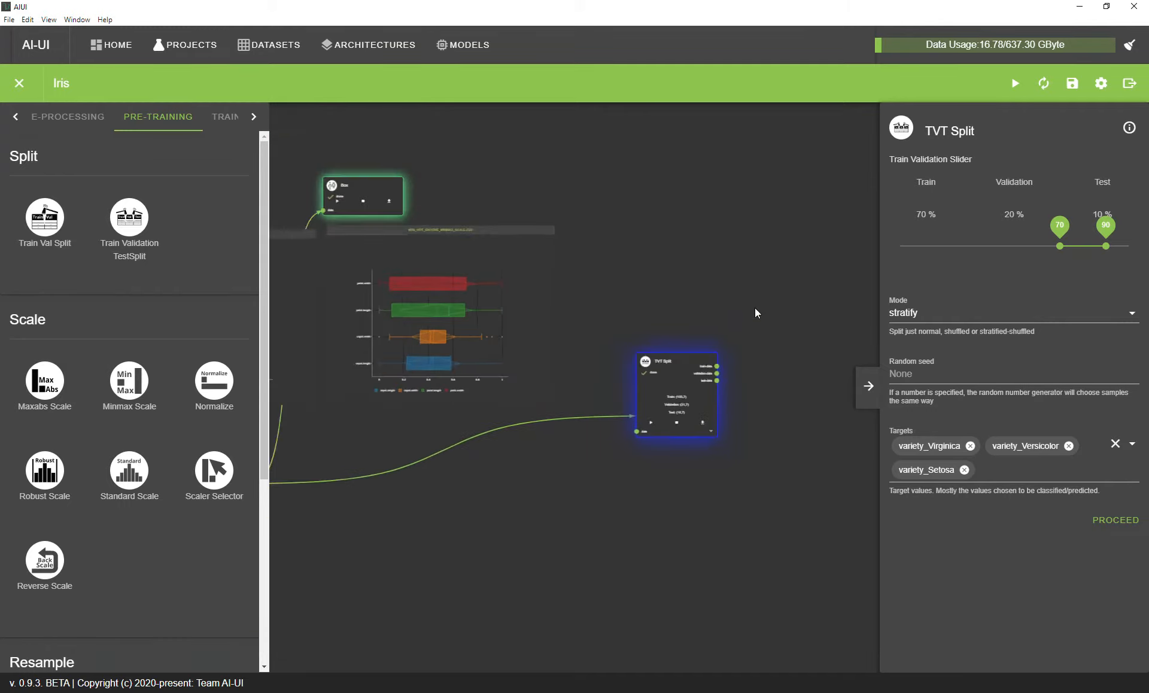
pyautogui.scroll(-4, 736, 323)
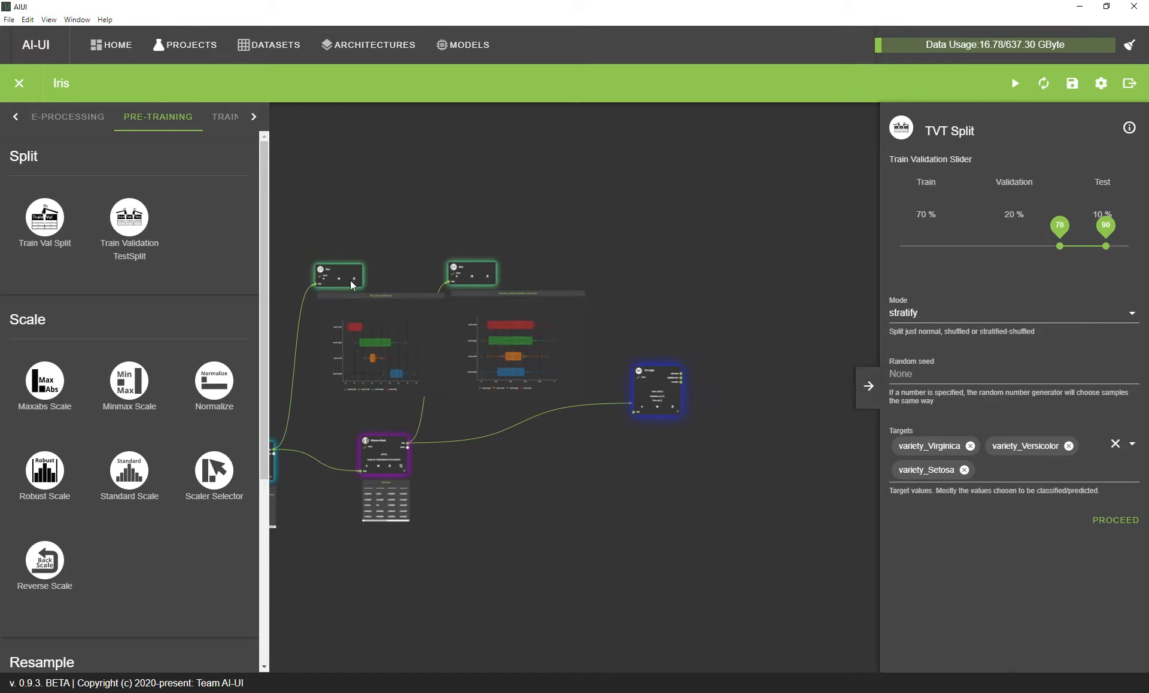
pyautogui.scroll(8, 677, 394)
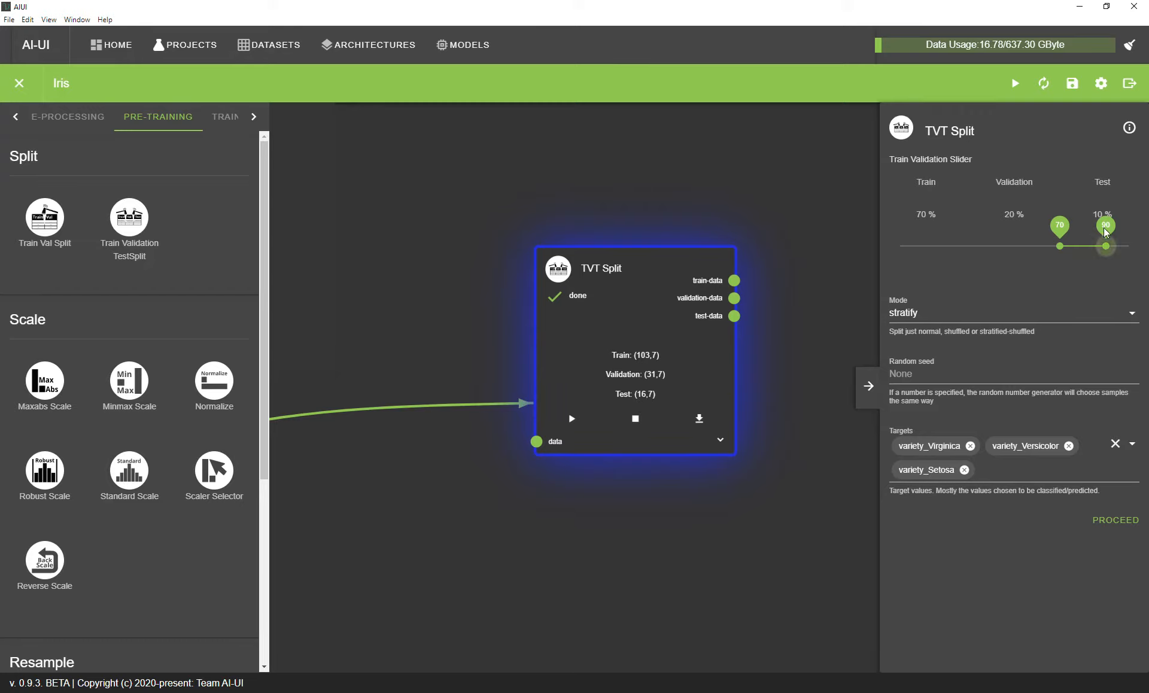
pyautogui.click(1115, 519)
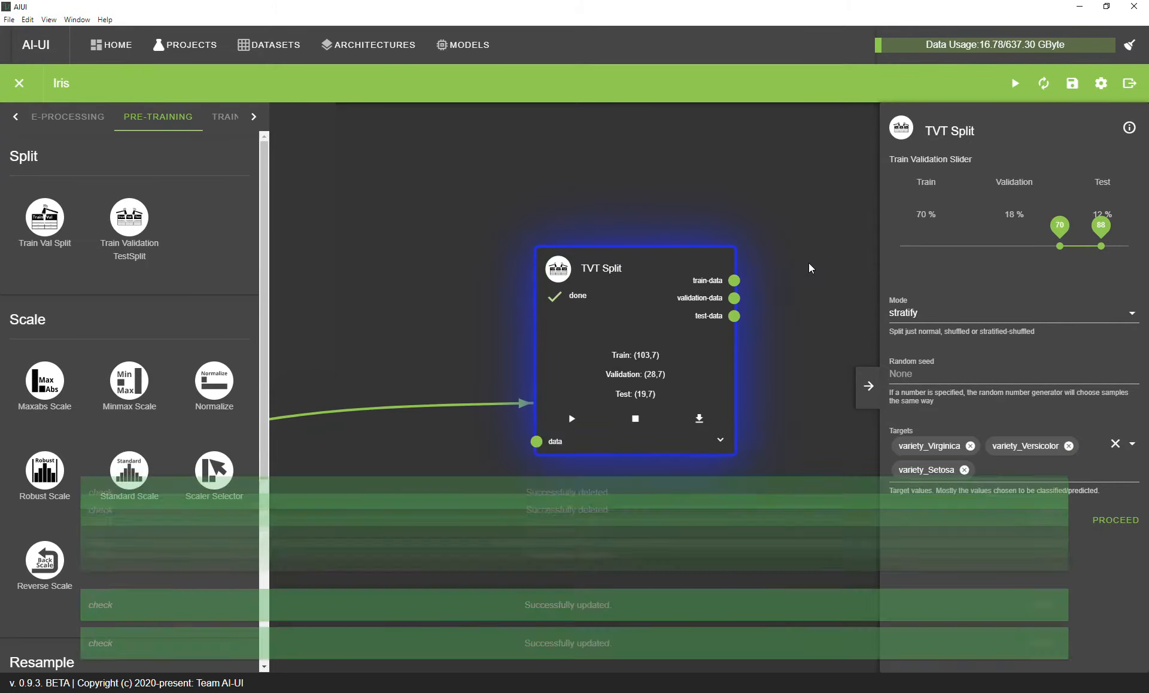
pyautogui.moveTo(1102, 244); pyautogui.dragTo(1105, 246)
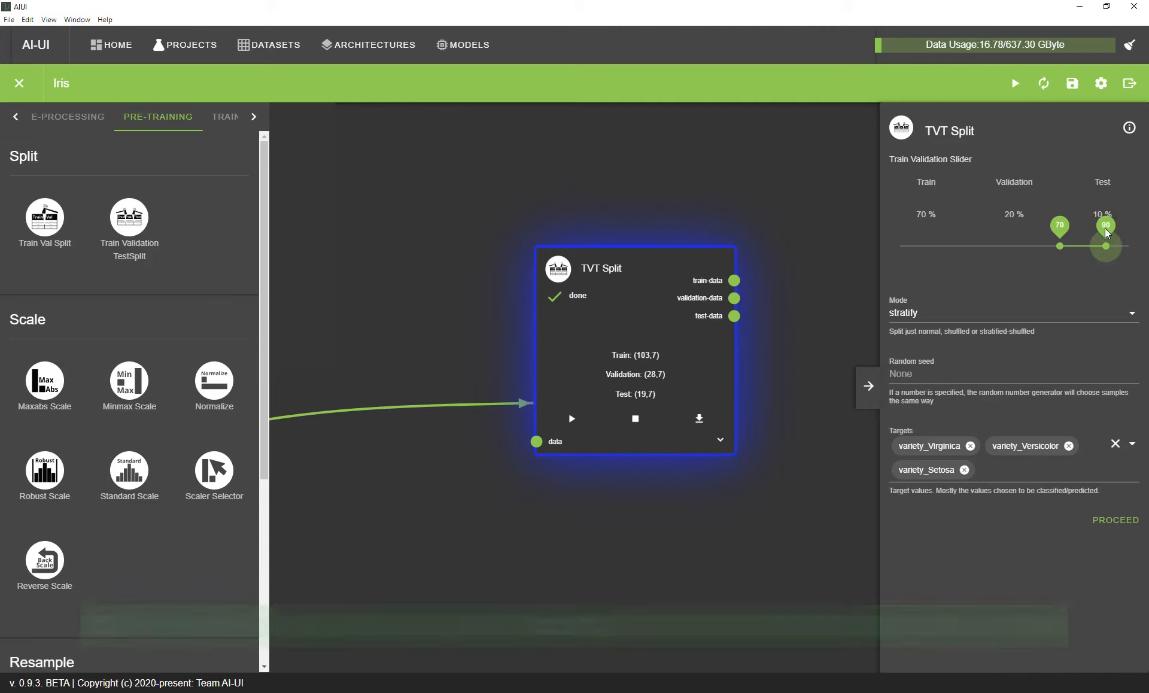
pyautogui.click(1130, 521)
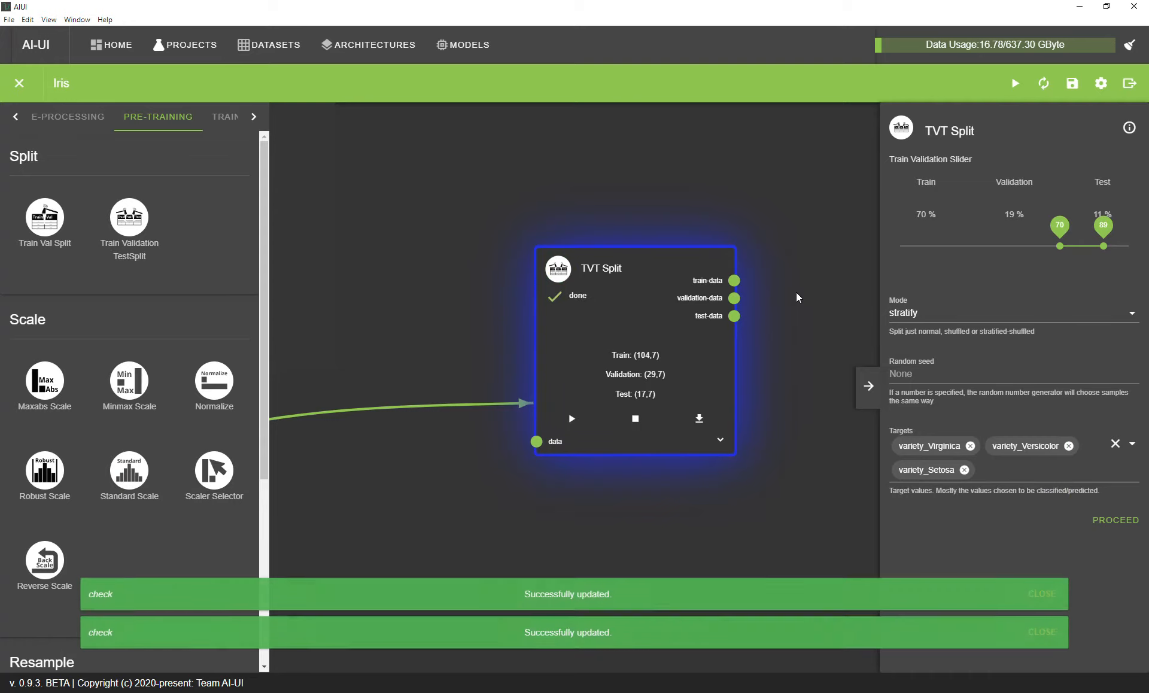
pyautogui.moveTo(1105, 233); pyautogui.dragTo(1096, 229)
pyautogui.click(1116, 520)
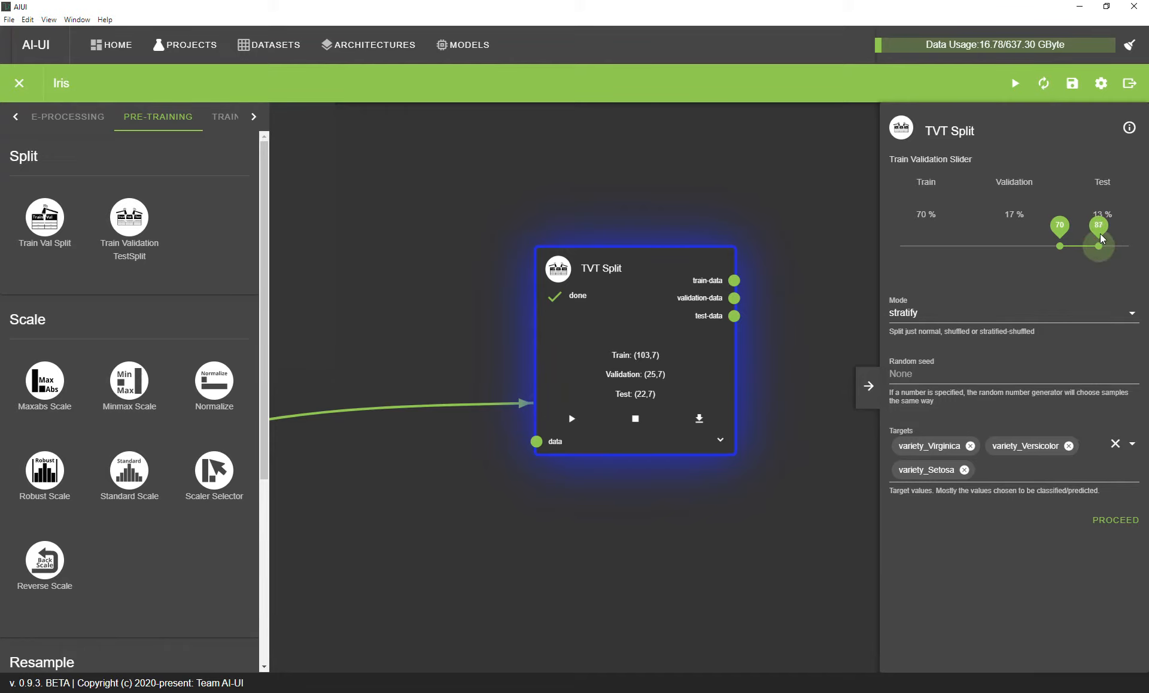
pyautogui.click(1117, 519)
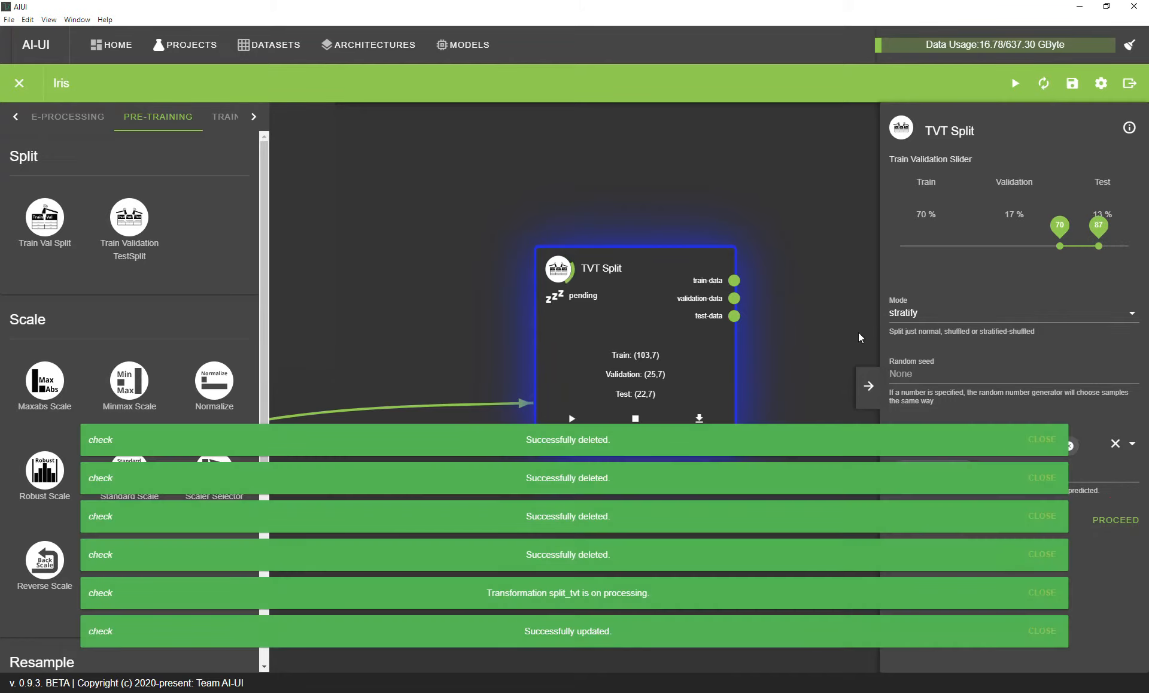
# - Set the TVT Split to 68 % train, 18 % validation and 14 % test, rerun it and expand its data preview
pyautogui.click(1059, 231)
pyautogui.moveTo(1060, 233); pyautogui.dragTo(1056, 234)
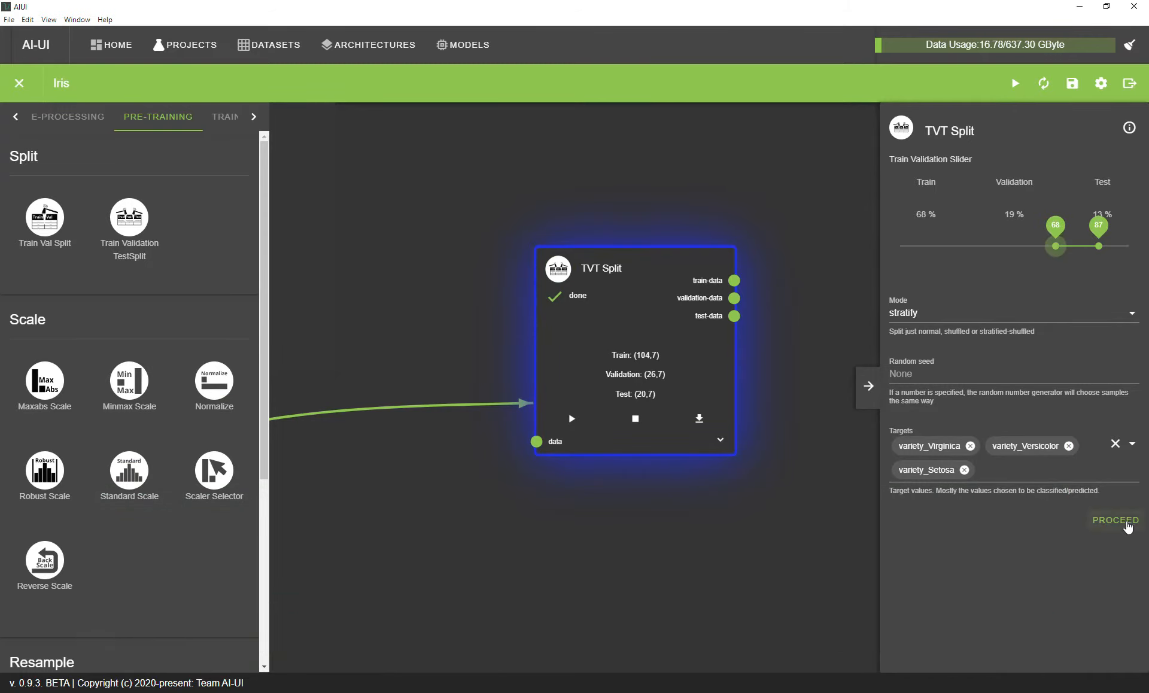
pyautogui.click(1107, 518)
pyautogui.moveTo(1098, 246); pyautogui.dragTo(1097, 246)
pyautogui.click(1114, 519)
pyautogui.moveTo(672, 337); pyautogui.dragTo(672, 333)
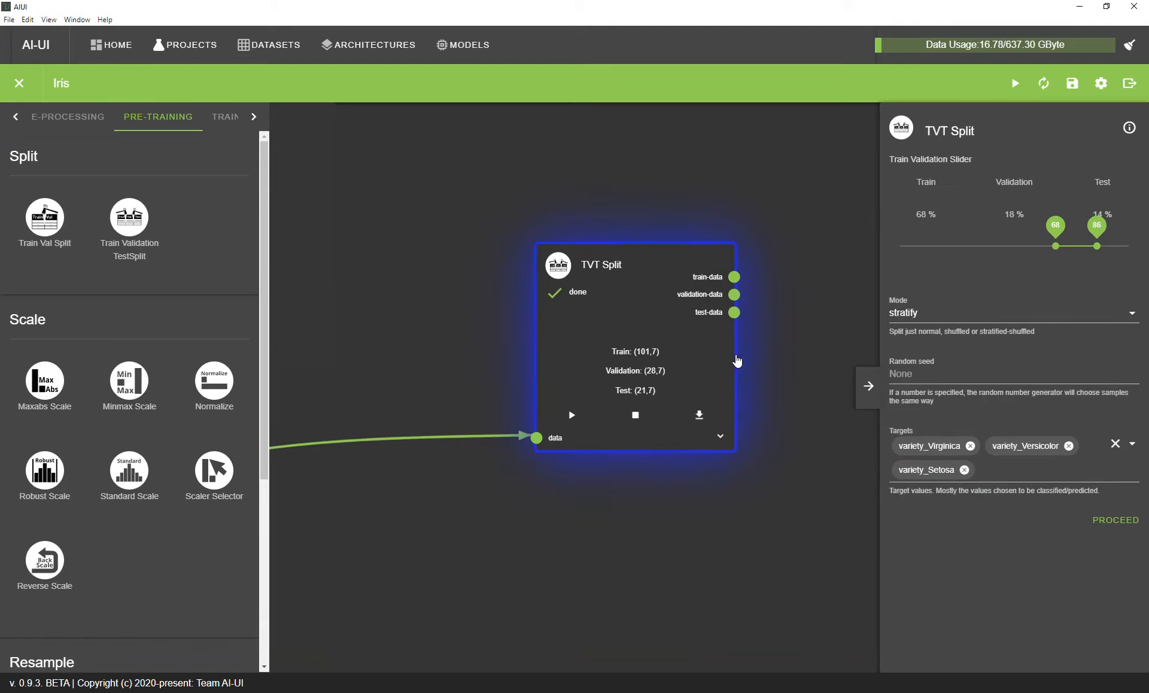
pyautogui.click(729, 445)
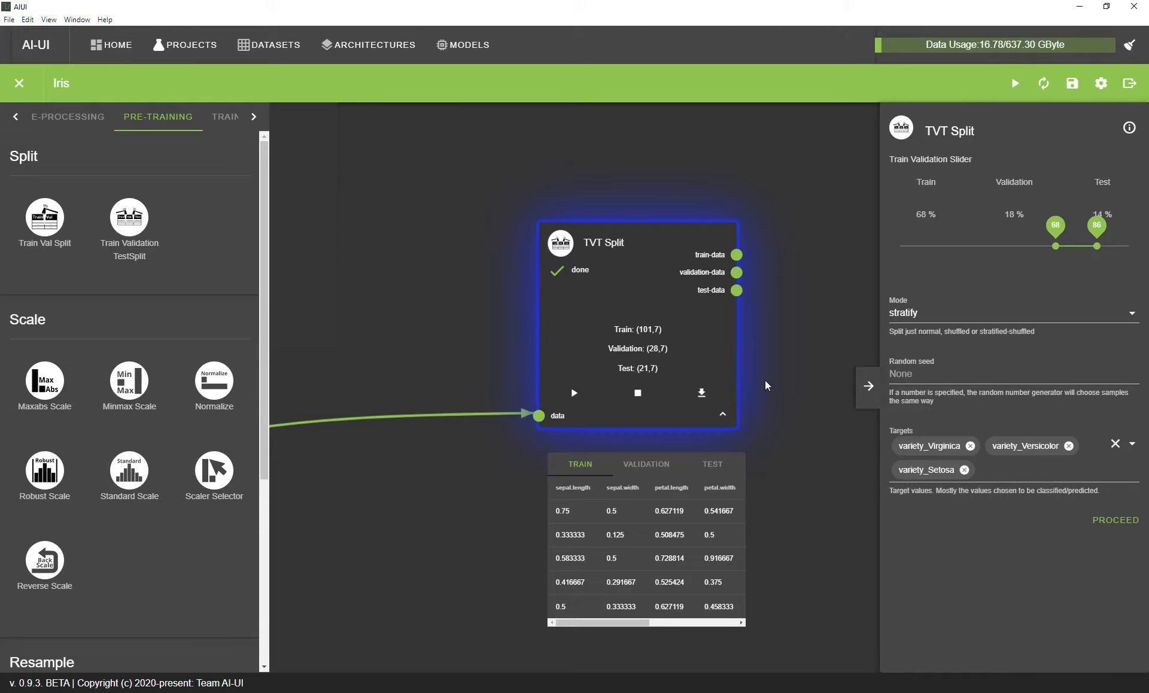
# - Add a Training node and connect TVT Split's train-data, validation-data and test-data outputs to its matching inputs
pyautogui.scroll(-5, 768, 332)
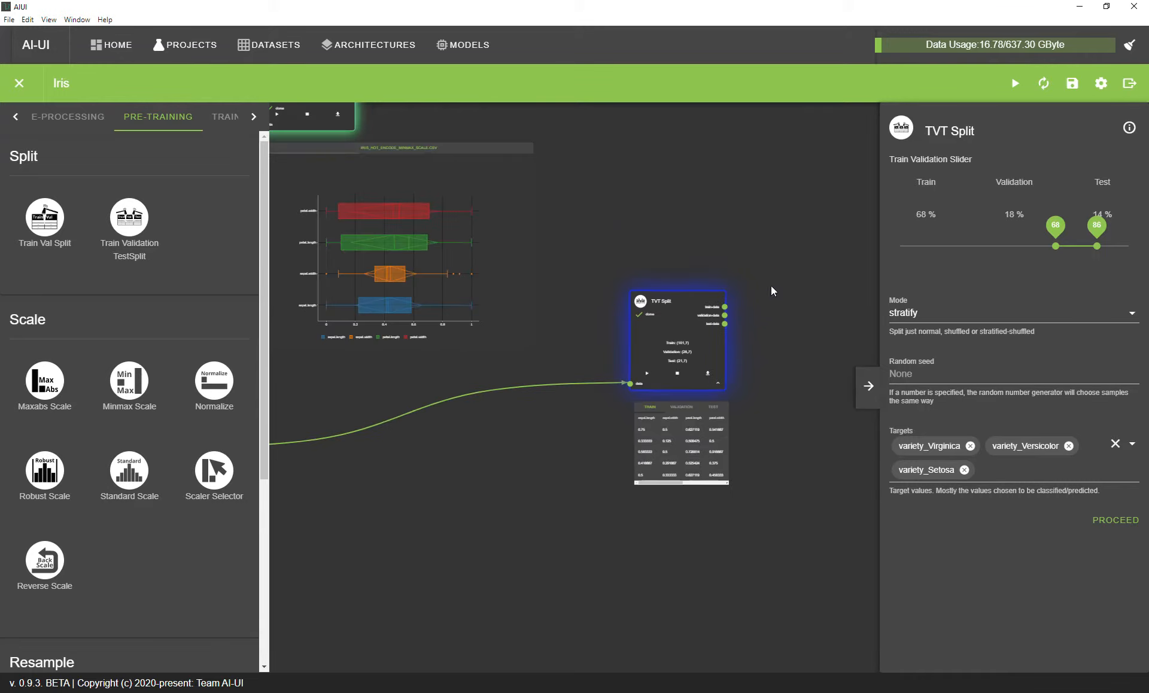
pyautogui.scroll(-3, 731, 320)
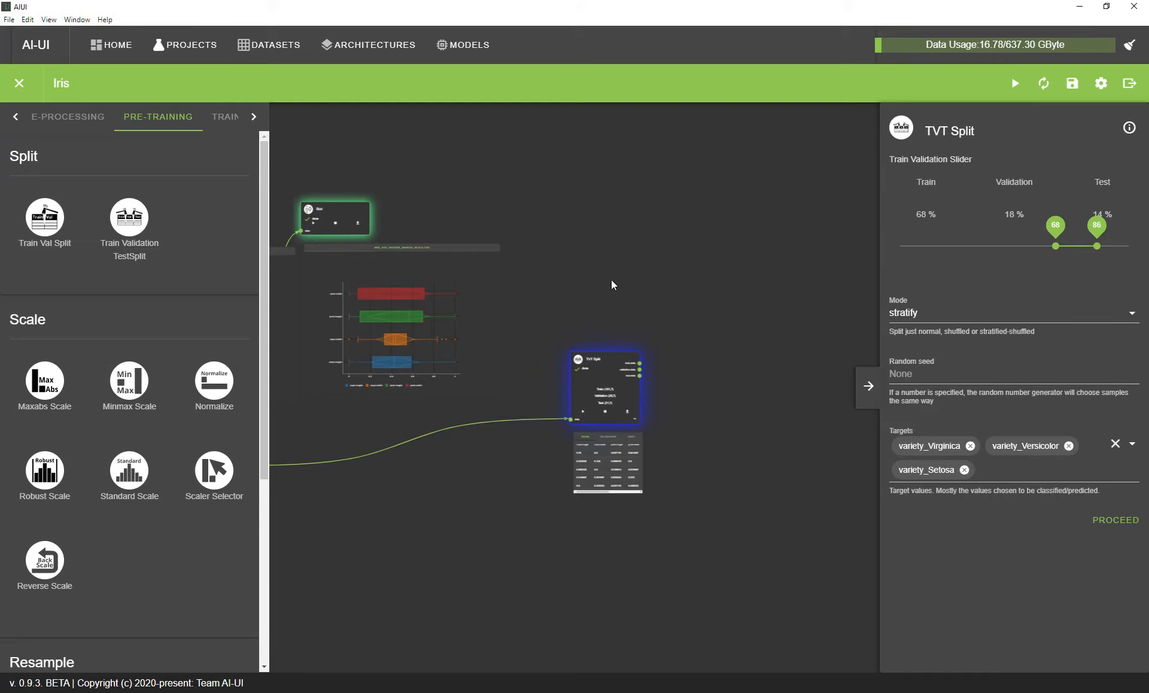
pyautogui.click(214, 117)
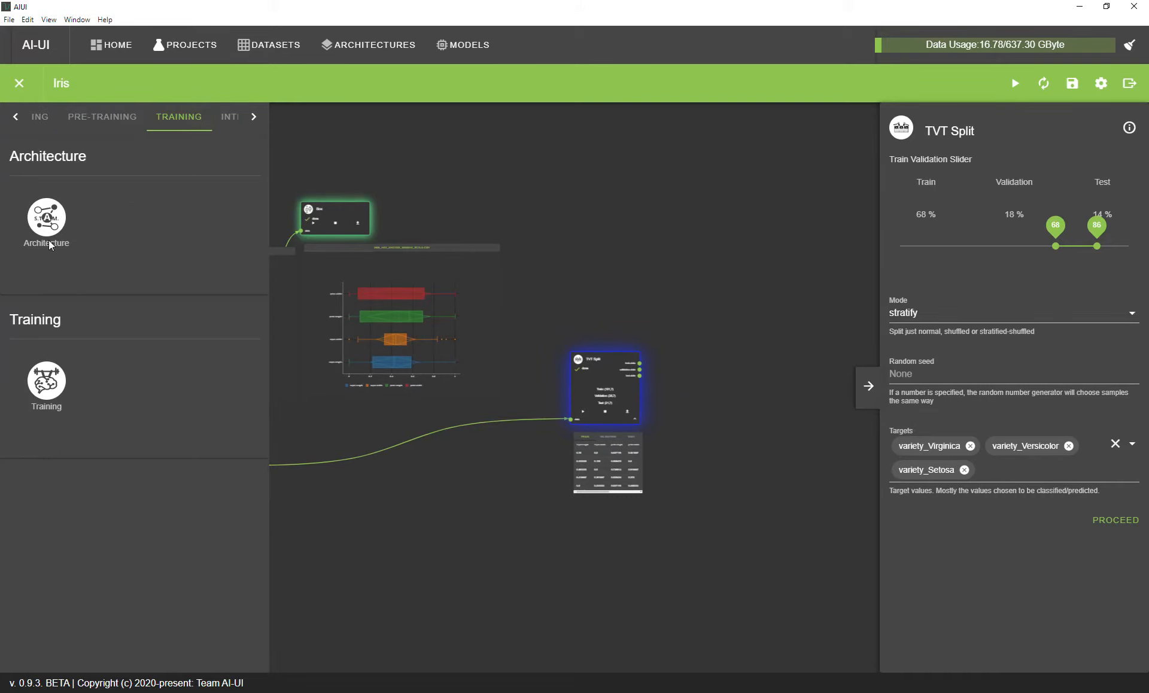
pyautogui.moveTo(46, 381); pyautogui.dragTo(688, 233)
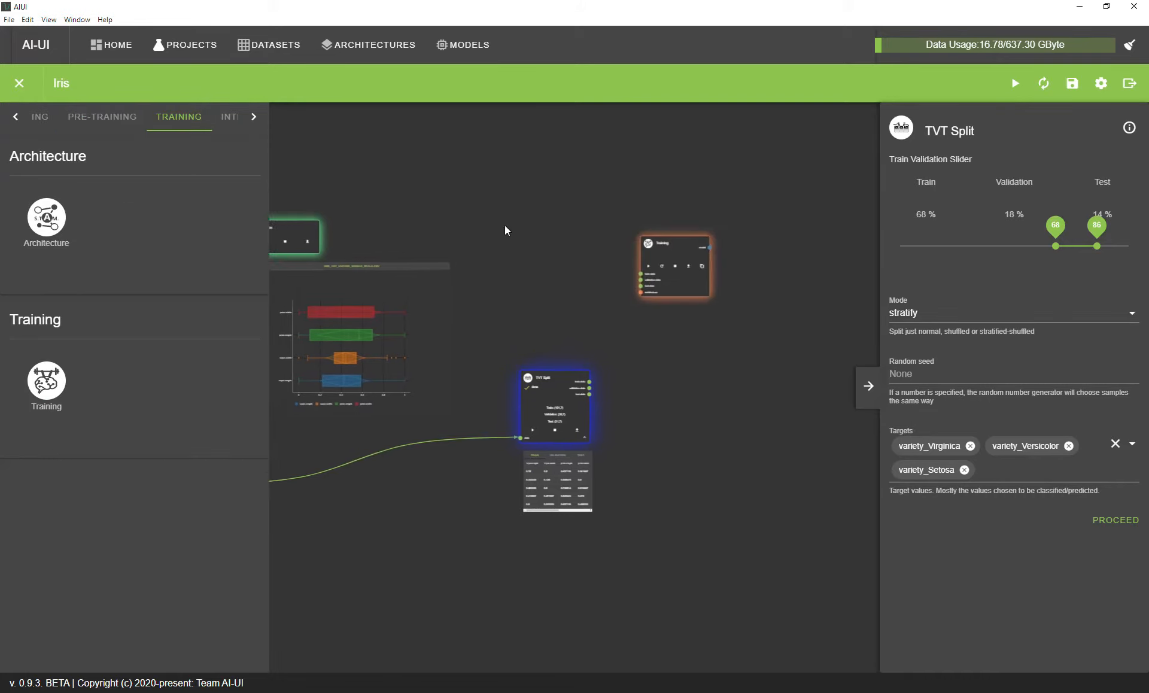
pyautogui.moveTo(591, 385); pyautogui.dragTo(640, 274)
pyautogui.moveTo(591, 388); pyautogui.dragTo(640, 279)
pyautogui.moveTo(593, 399); pyautogui.dragTo(640, 287)
# - Save the Iris workflow and open the existing dense network architecture in the architecture editor
pyautogui.click(663, 252)
pyautogui.click(1068, 95)
pyautogui.click(399, 48)
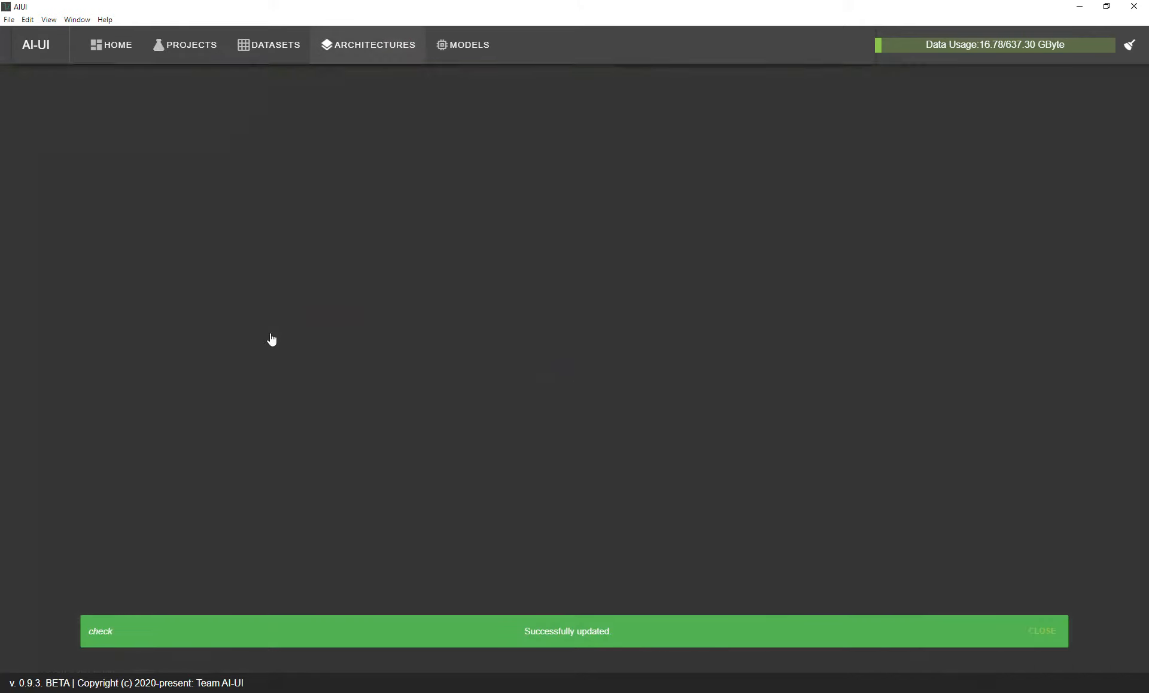
pyautogui.click(113, 359)
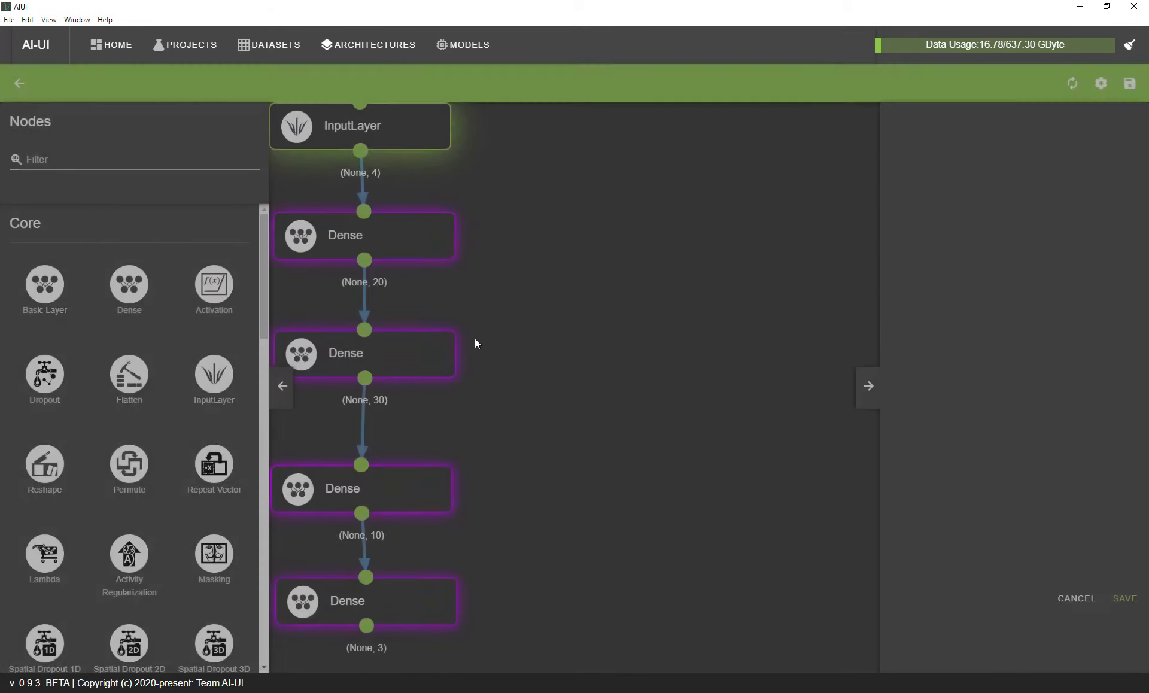
# - Examine the settings of the InputLayer and each Dense layer, including units and activation function
pyautogui.click(551, 208)
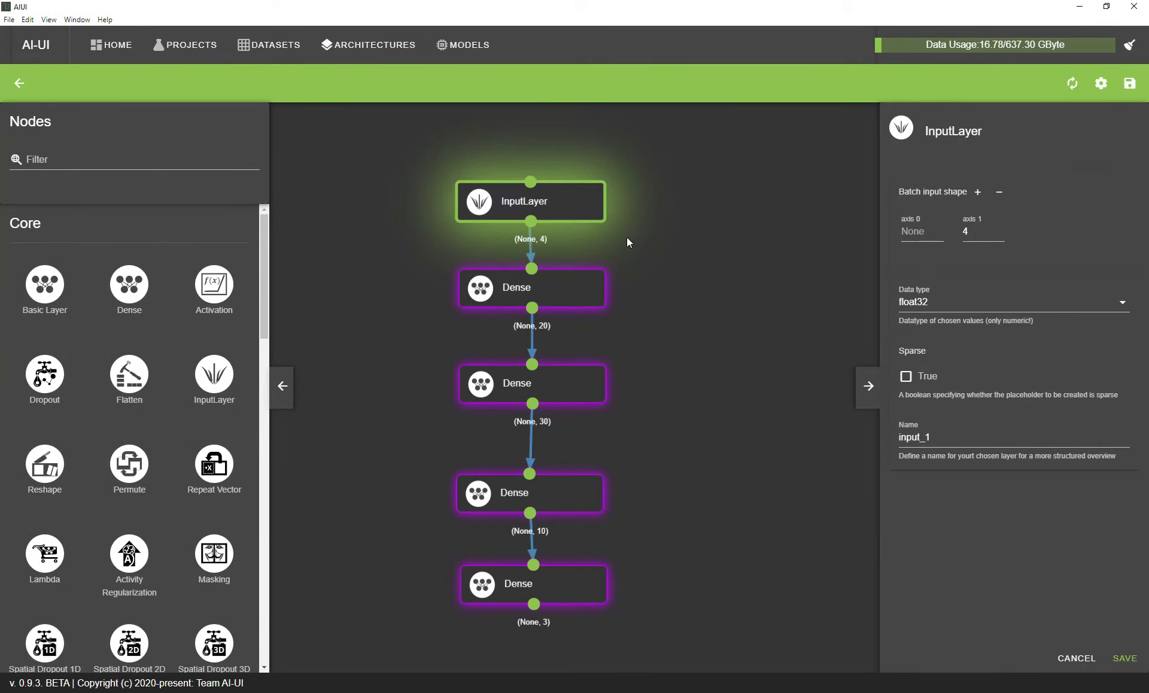
pyautogui.click(584, 291)
pyautogui.click(573, 389)
pyautogui.click(584, 489)
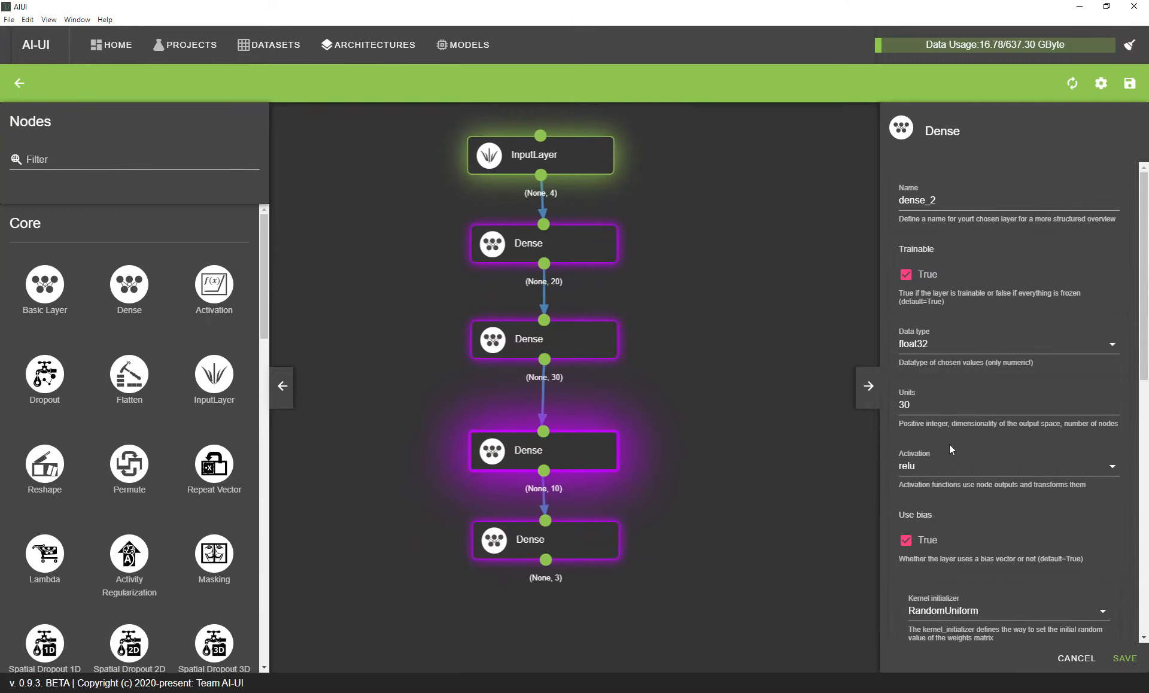
pyautogui.click(613, 548)
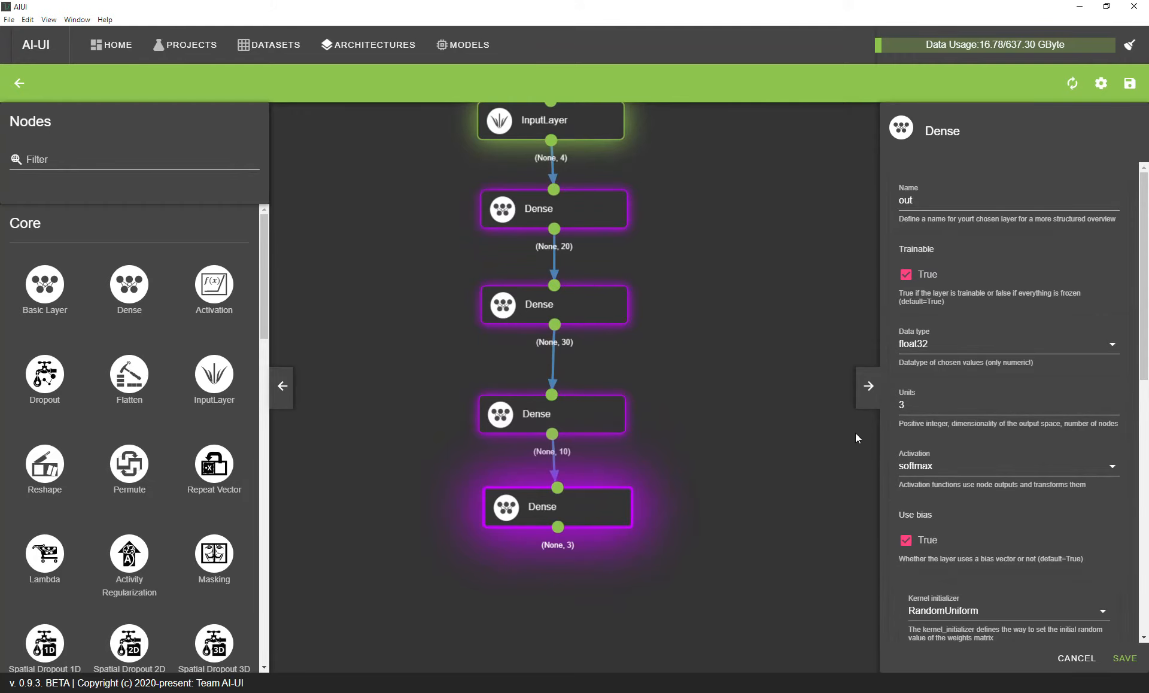
# - Examine the remaining settings of the output Dense layer, including its kernel and bias initializers and regularizer
pyautogui.scroll(-5, 971, 433)
pyautogui.scroll(6, 794, 453)
pyautogui.scroll(-5, 760, 452)
pyautogui.moveTo(687, 441); pyautogui.dragTo(723, 474)
pyautogui.scroll(-1, 736, 514)
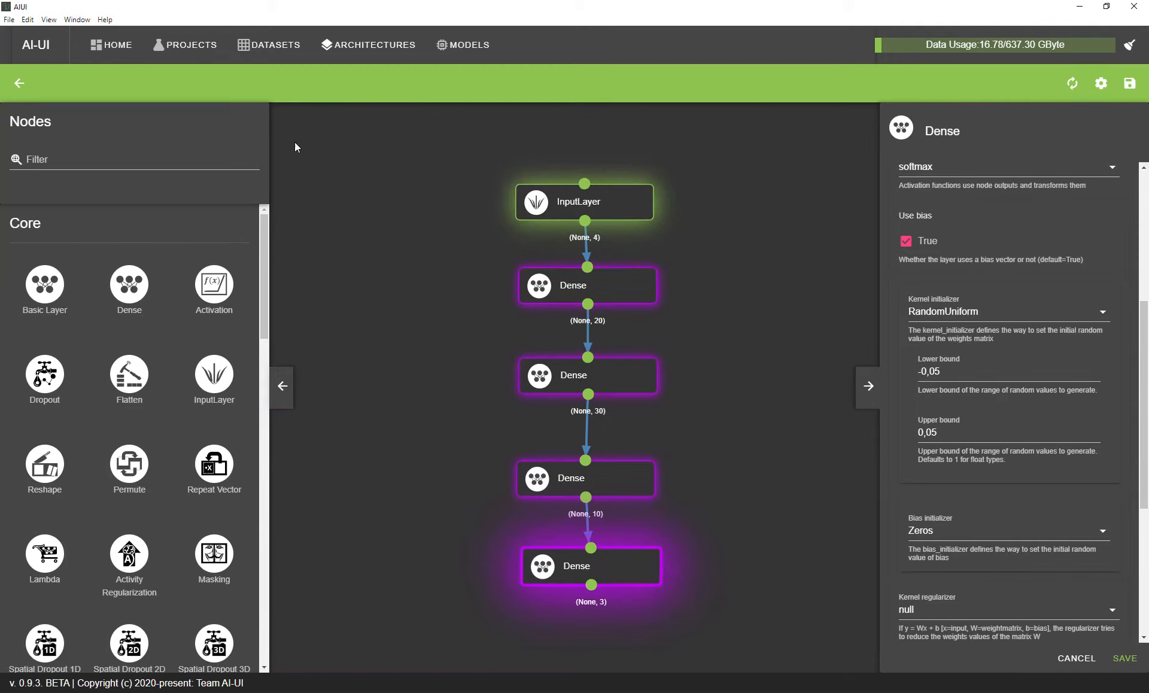
# - Leave the architecture editor and reopen the Iris project workflow
pyautogui.click(179, 46)
pyautogui.click(147, 126)
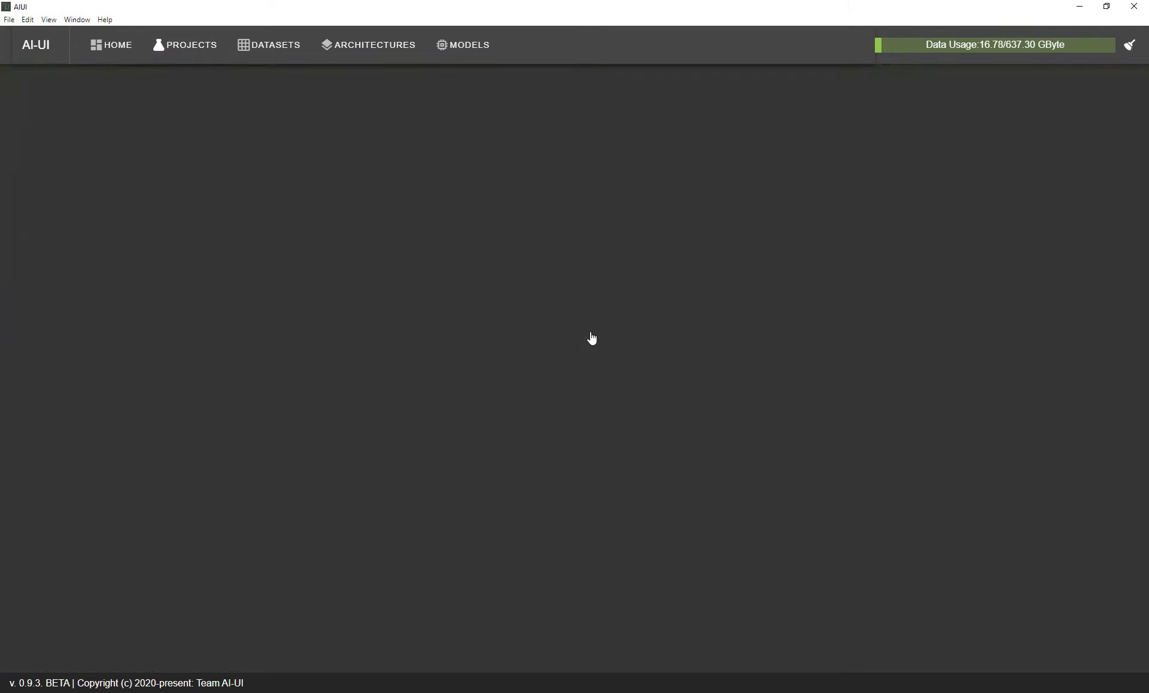
pyautogui.moveTo(665, 264); pyautogui.dragTo(666, 245)
# - Add an Architecture node beside TVT Split and connect its output to the Training node's architecture input
pyautogui.click(220, 120)
pyautogui.click(226, 123)
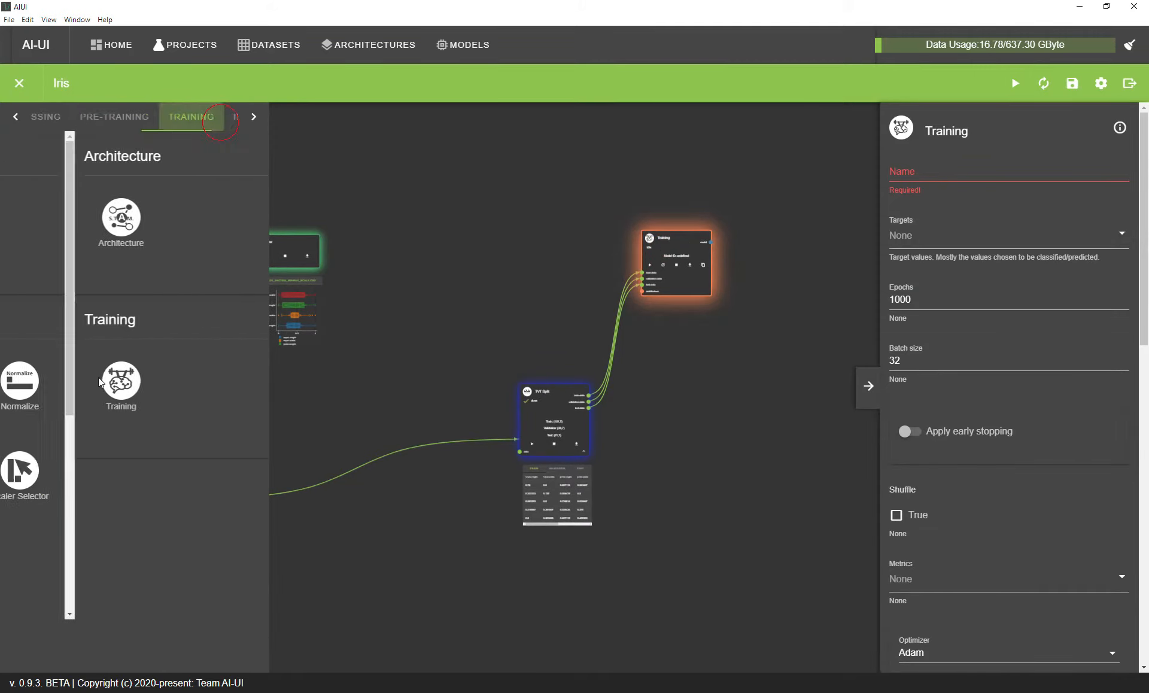
pyautogui.moveTo(48, 236); pyautogui.dragTo(665, 432)
pyautogui.moveTo(672, 251); pyautogui.dragTo(745, 221)
pyautogui.click(724, 426)
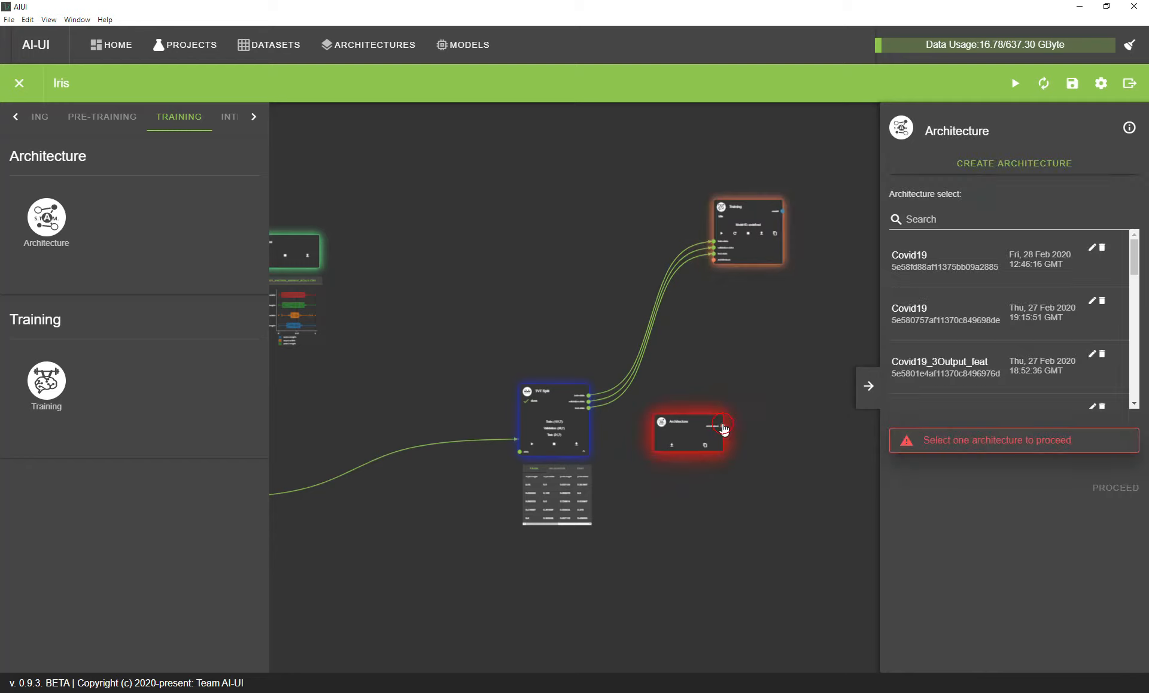
pyautogui.moveTo(709, 273); pyautogui.dragTo(615, 250)
# - Name the training Iris_01 and choose variety_Setosa, variety_Versicolor and variety_Virginica as its targets
pyautogui.click(942, 182)
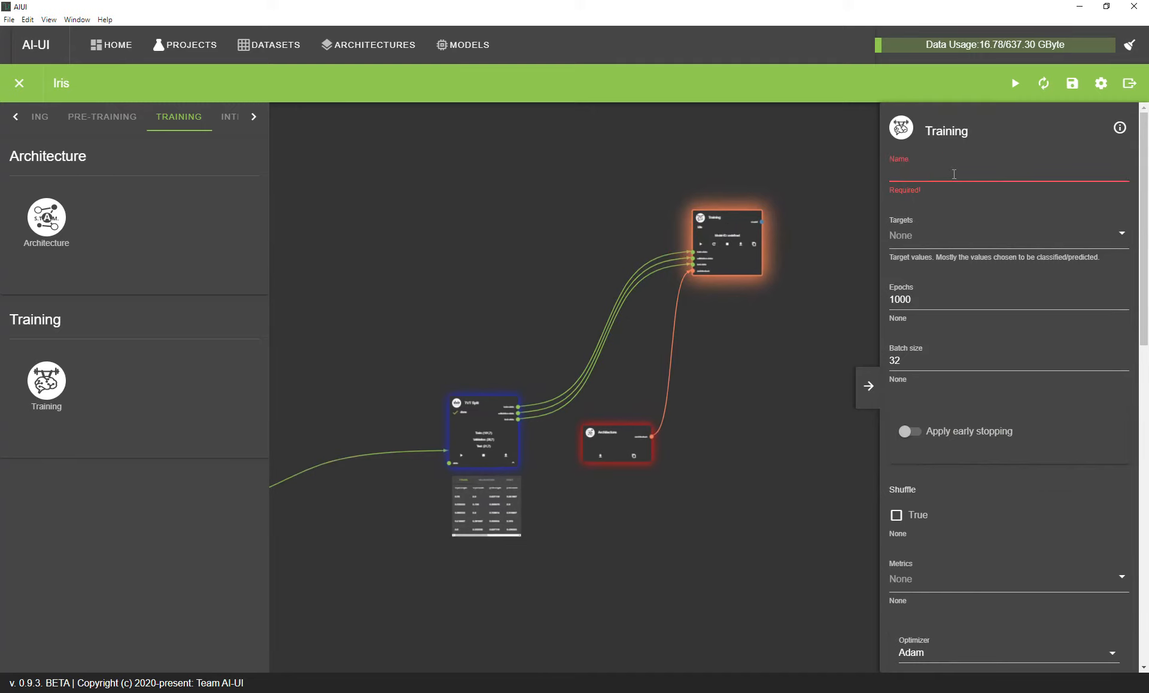
pyautogui.write('Iris_01')
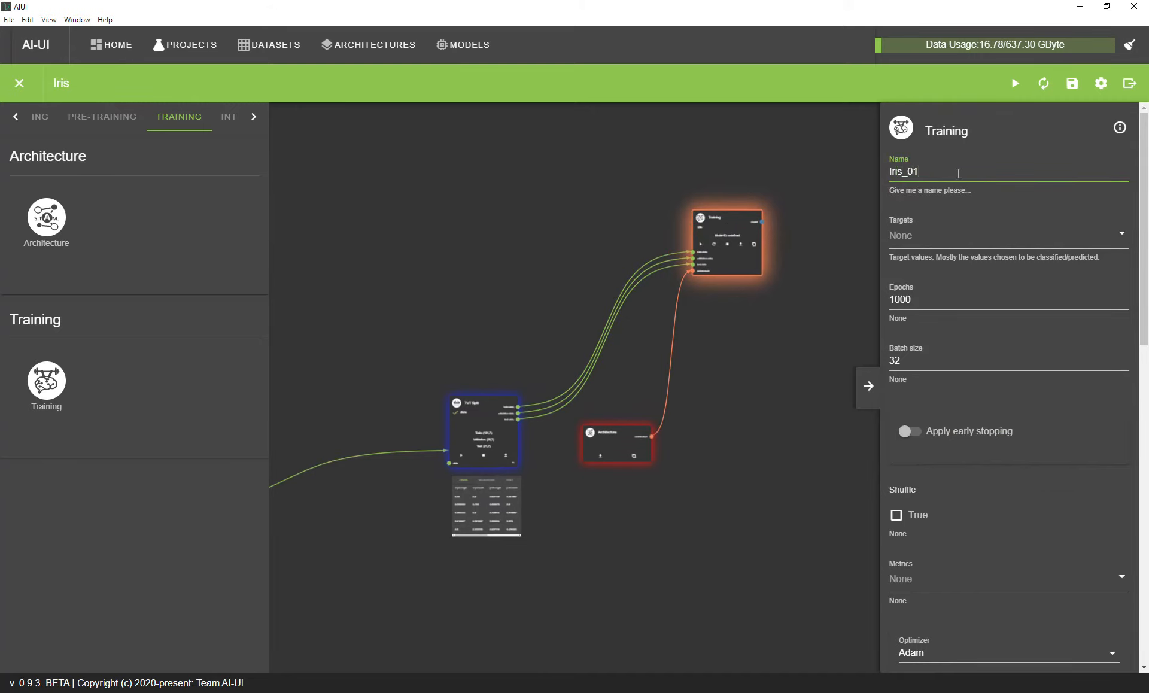
pyautogui.click(946, 238)
pyautogui.scroll(-3, 972, 275)
pyautogui.click(986, 278)
pyautogui.click(984, 294)
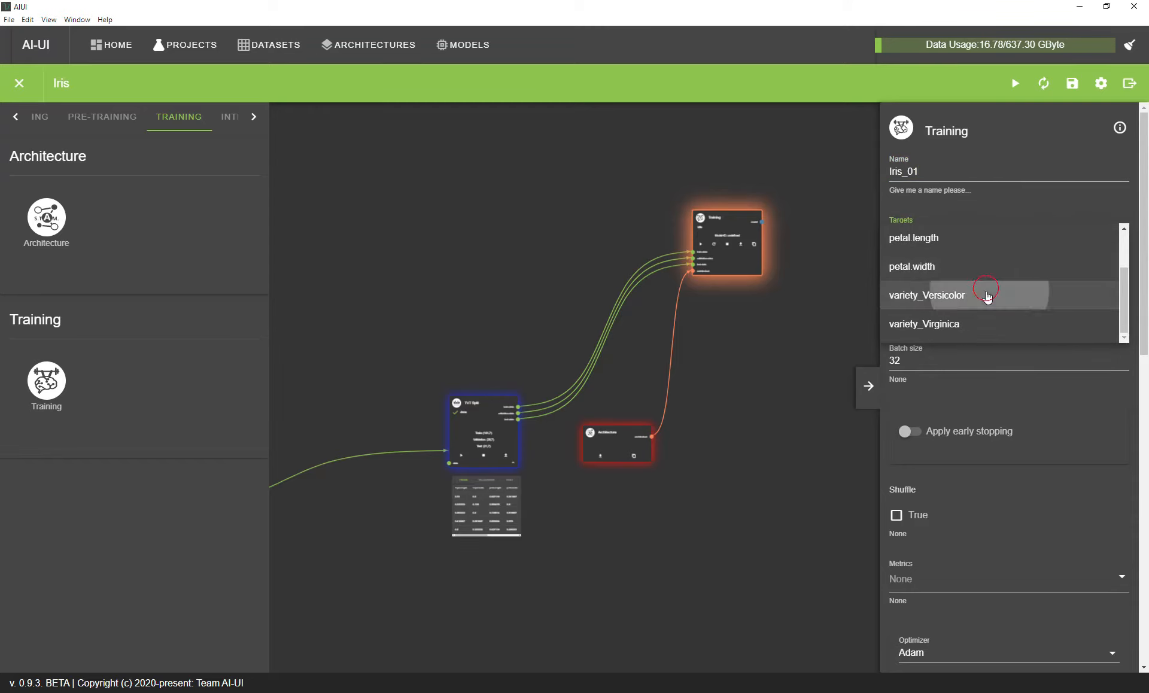
pyautogui.click(984, 322)
pyautogui.click(1048, 407)
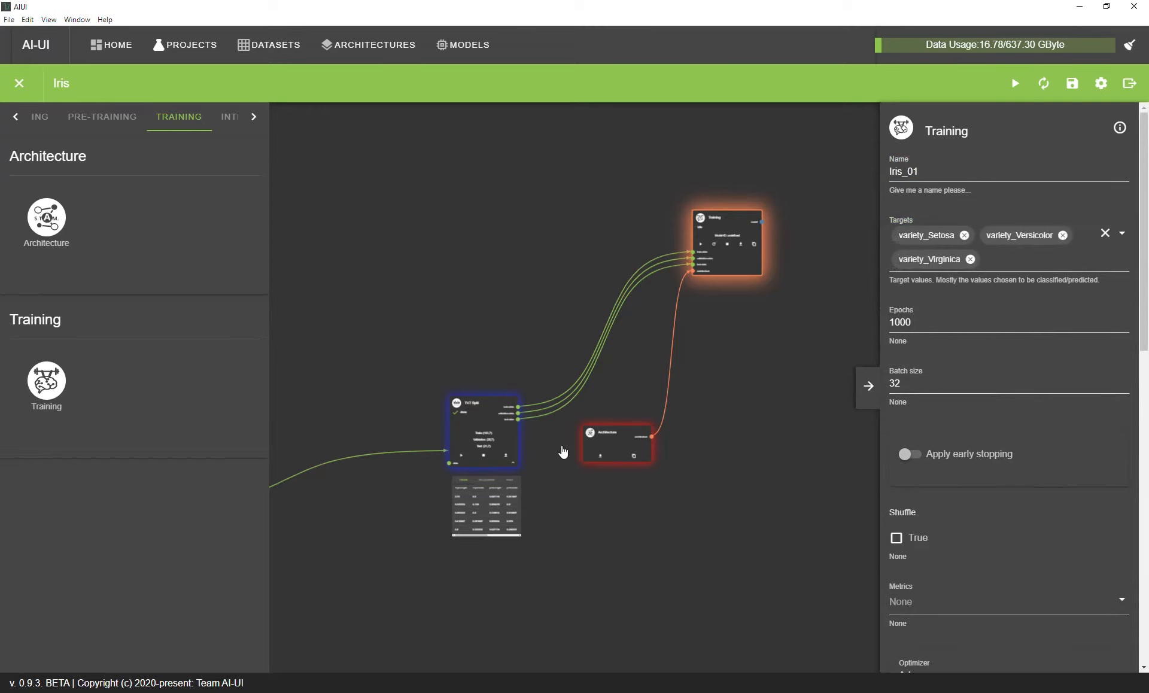
# - Enable shuffling for the Training node and set its batch size to 101
pyautogui.scroll(8, 475, 450)
pyautogui.moveTo(942, 386); pyautogui.dragTo(859, 395)
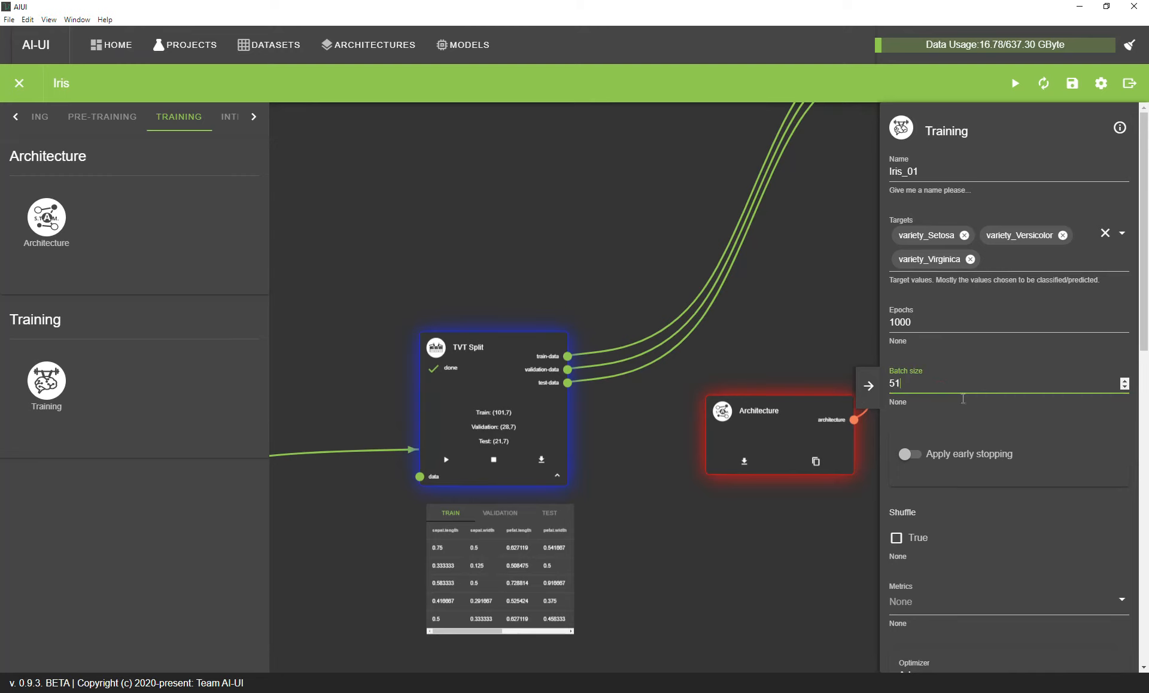
pyautogui.write('51')
pyautogui.click(915, 536)
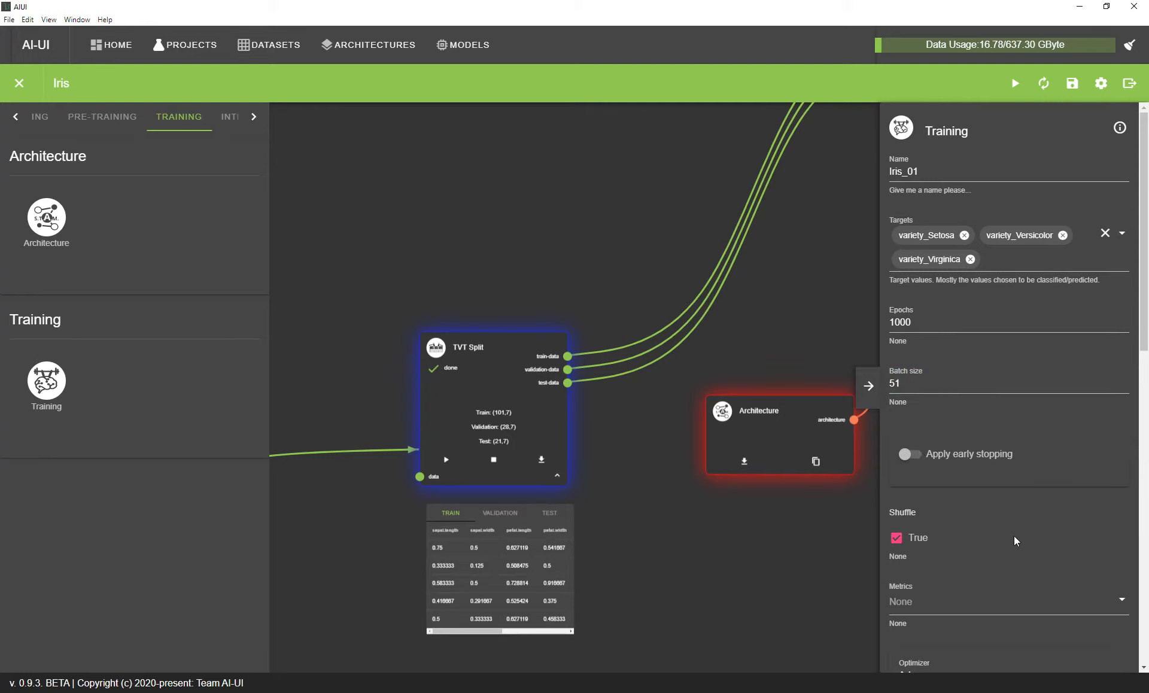
pyautogui.scroll(-2, 1014, 536)
pyautogui.scroll(1, 927, 269)
pyautogui.moveTo(901, 324); pyautogui.dragTo(859, 329)
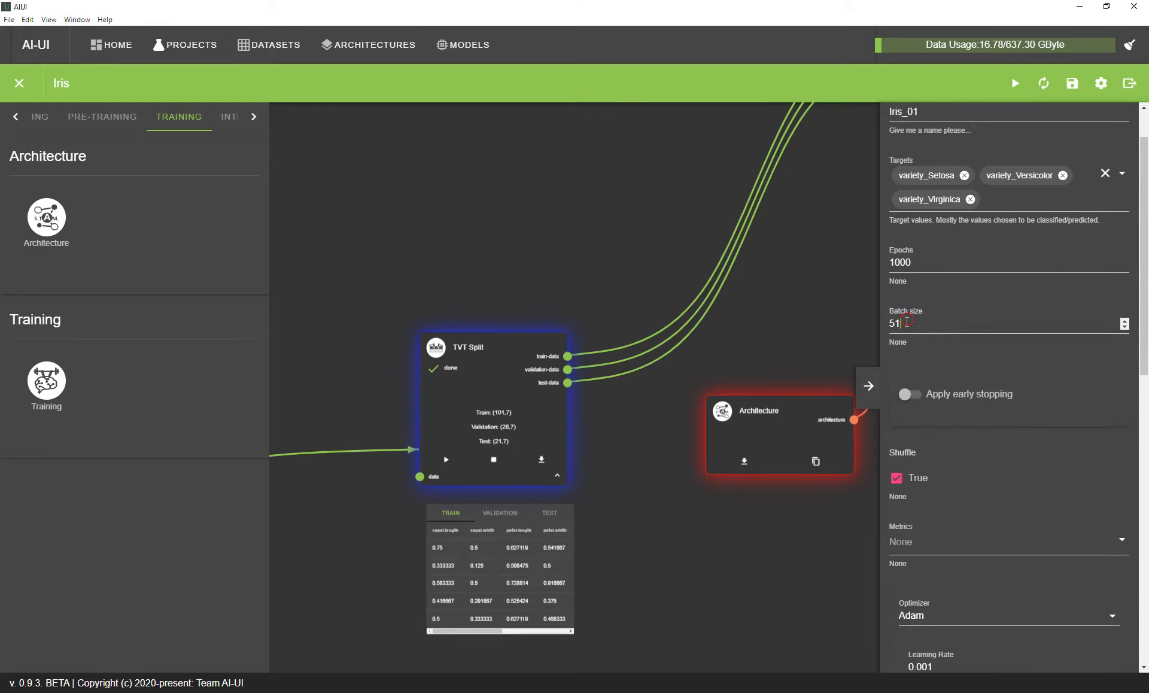
pyautogui.write('101')
# - Set the Adam optimizer's learning rate to 0.0001 and the number of epochs to 2000
pyautogui.moveTo(778, 322); pyautogui.dragTo(754, 363)
pyautogui.scroll(-3, 986, 376)
pyautogui.click(958, 362)
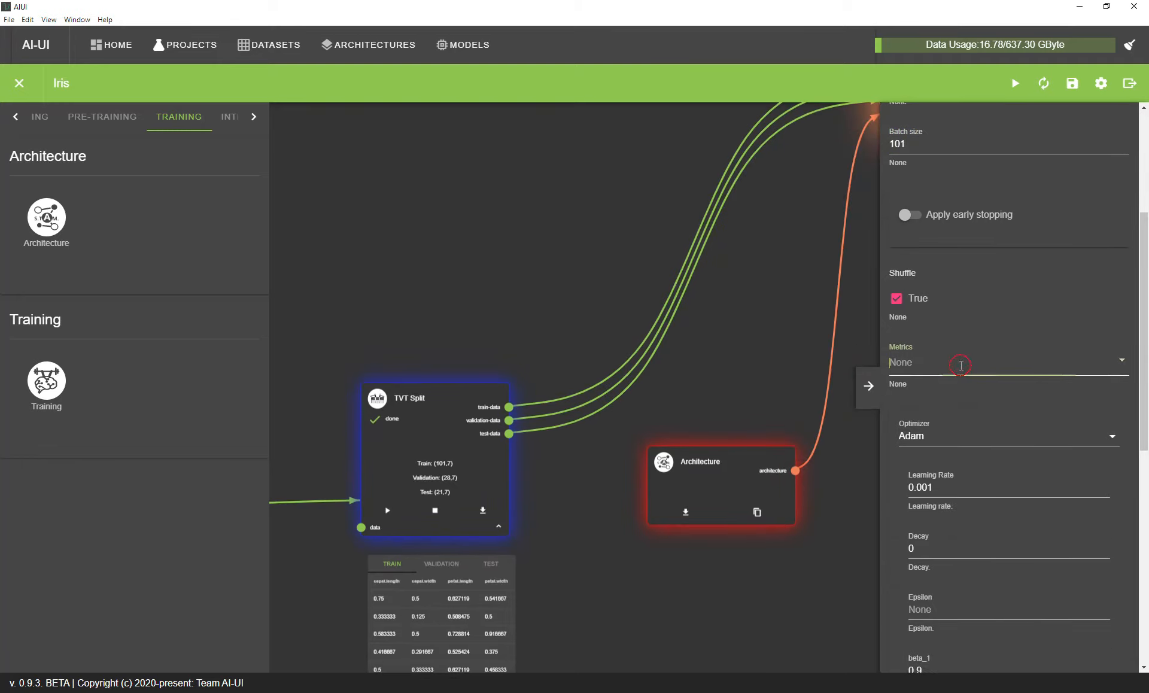
pyautogui.click(1002, 359)
pyautogui.click(927, 488)
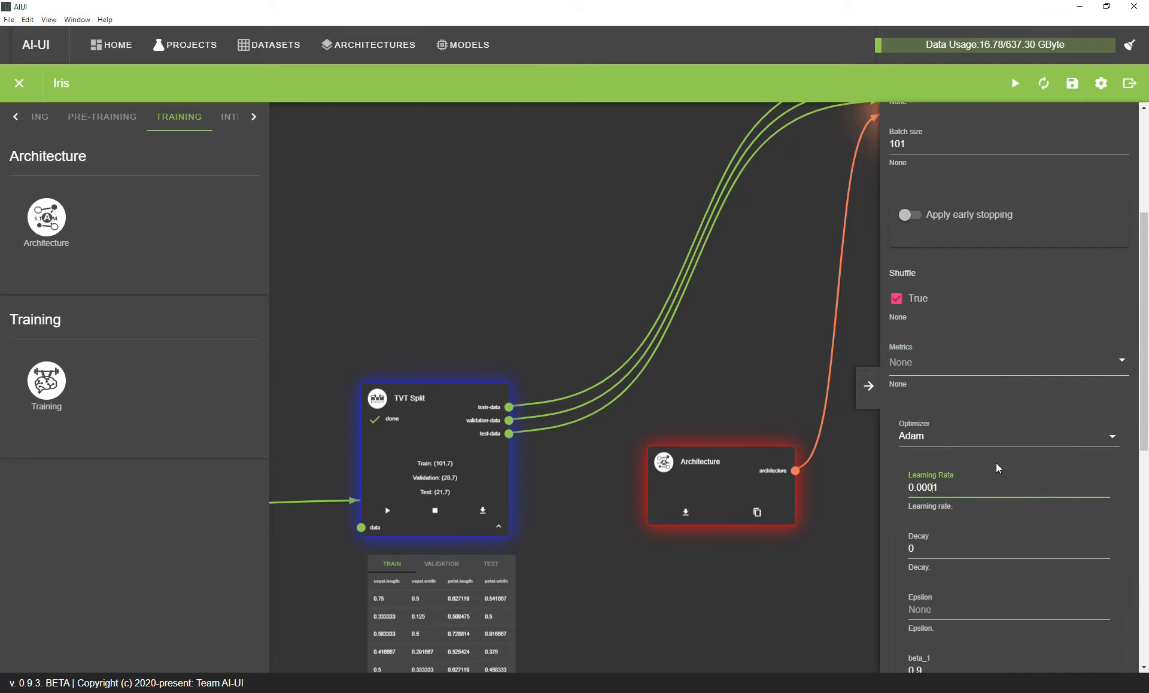
pyautogui.scroll(-8, 997, 468)
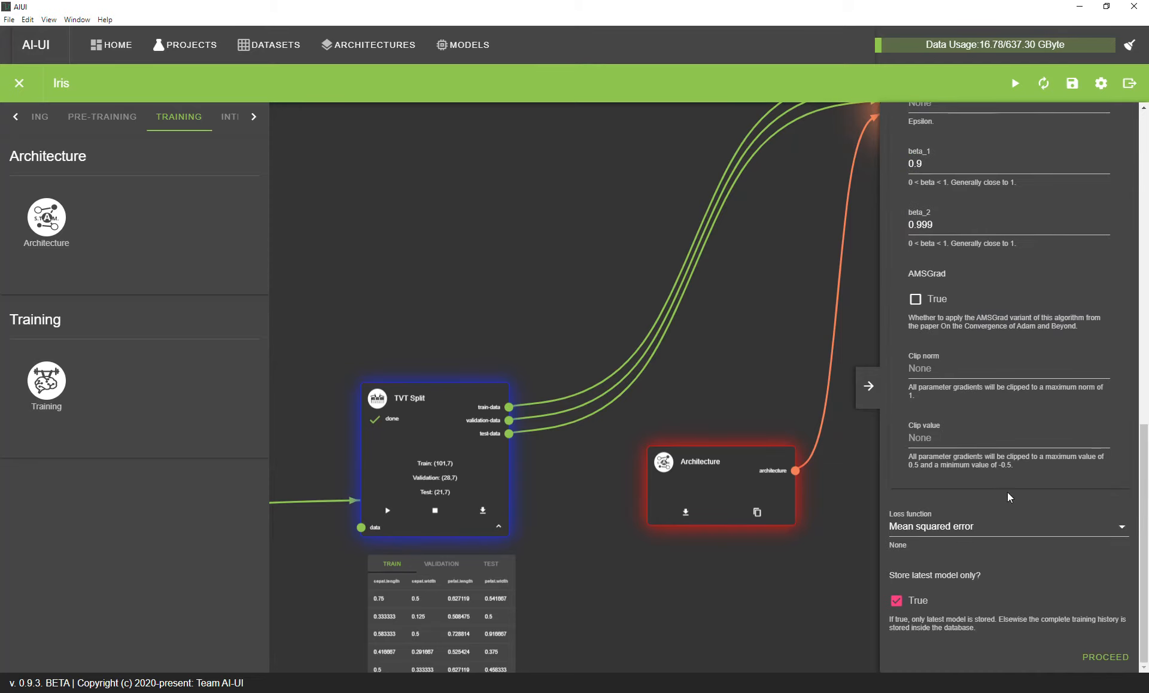
pyautogui.scroll(12, 1009, 431)
pyautogui.click(916, 294)
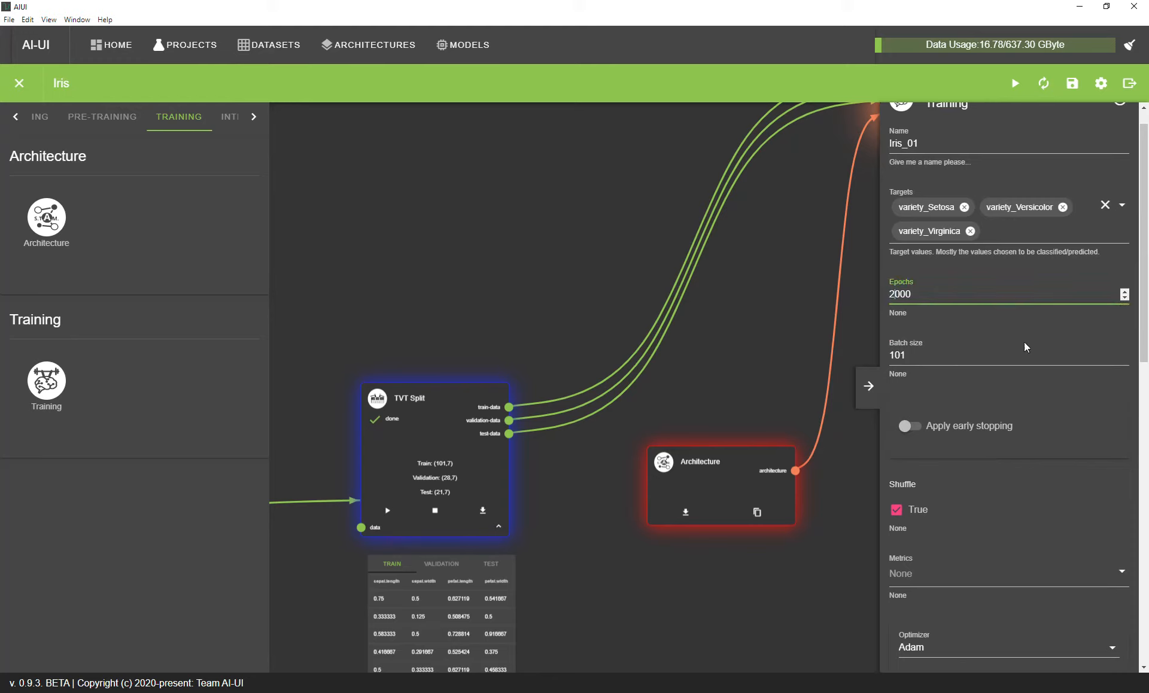
# - Apply the Training node's settings and try to start the training
pyautogui.scroll(-10, 1104, 431)
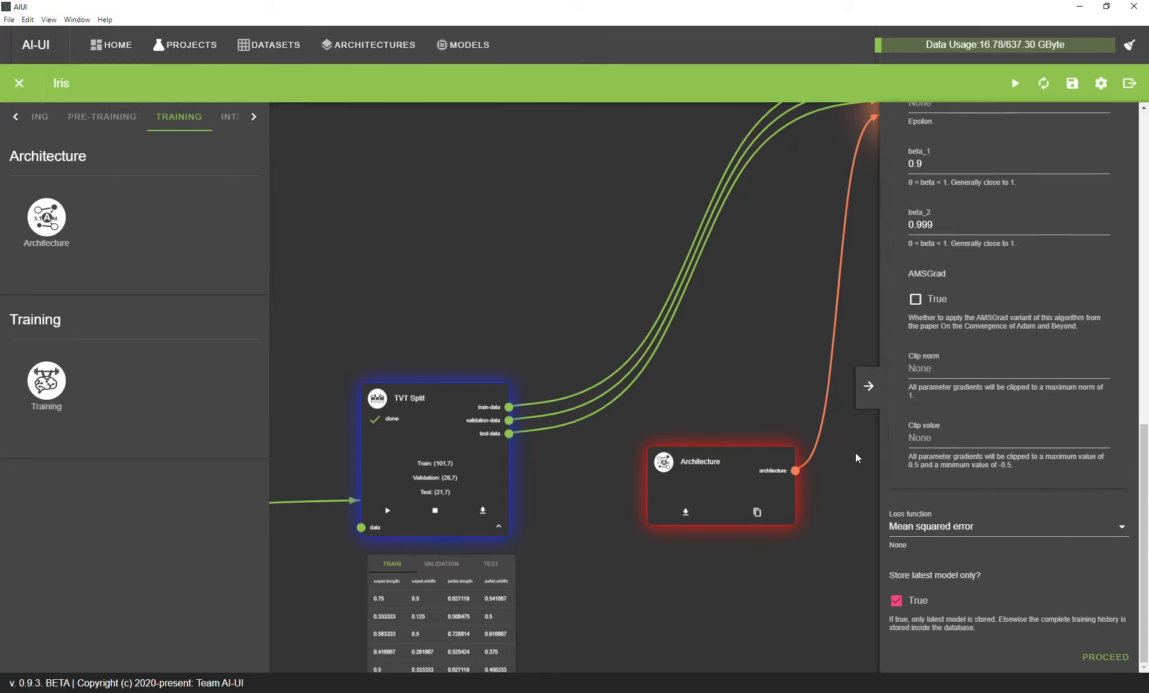
pyautogui.scroll(-2, 856, 452)
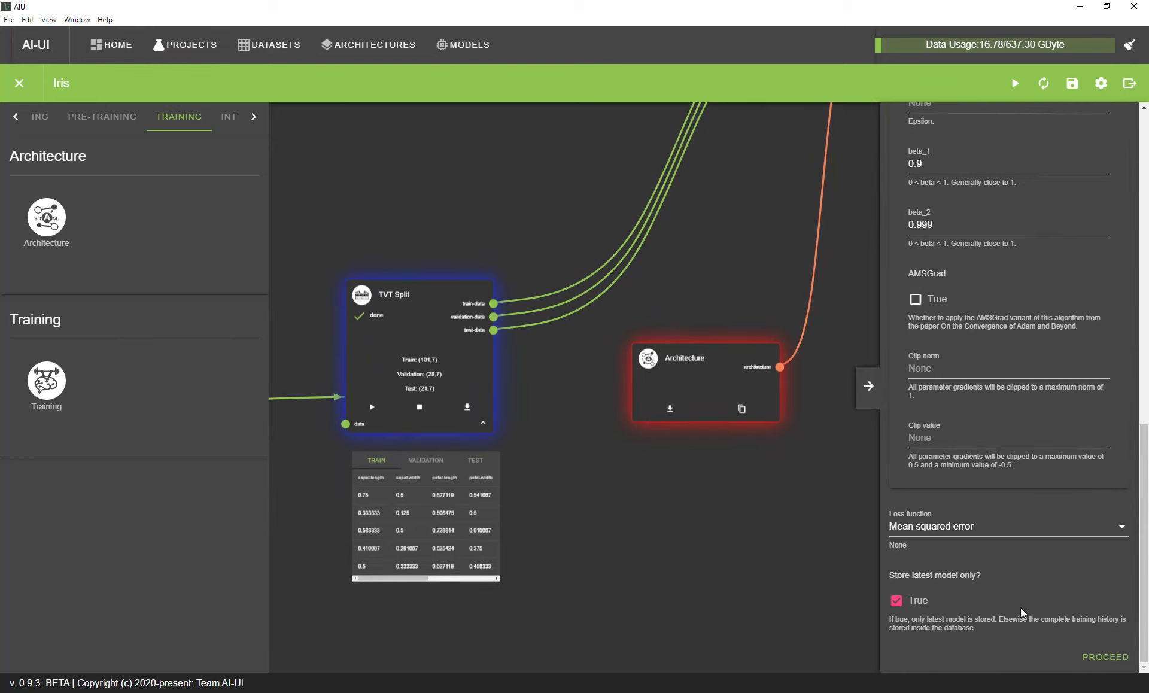
pyautogui.click(1107, 656)
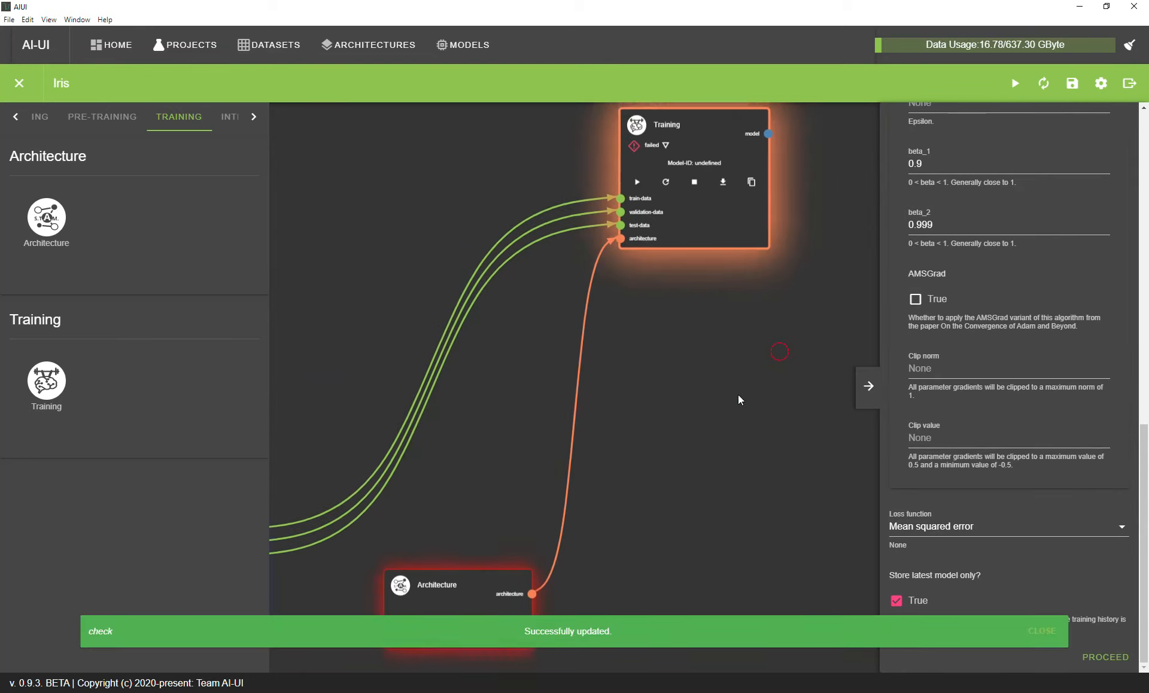
# - Review the Training node's settings from name to loss function and try to run the training again
pyautogui.scroll(10, 957, 299)
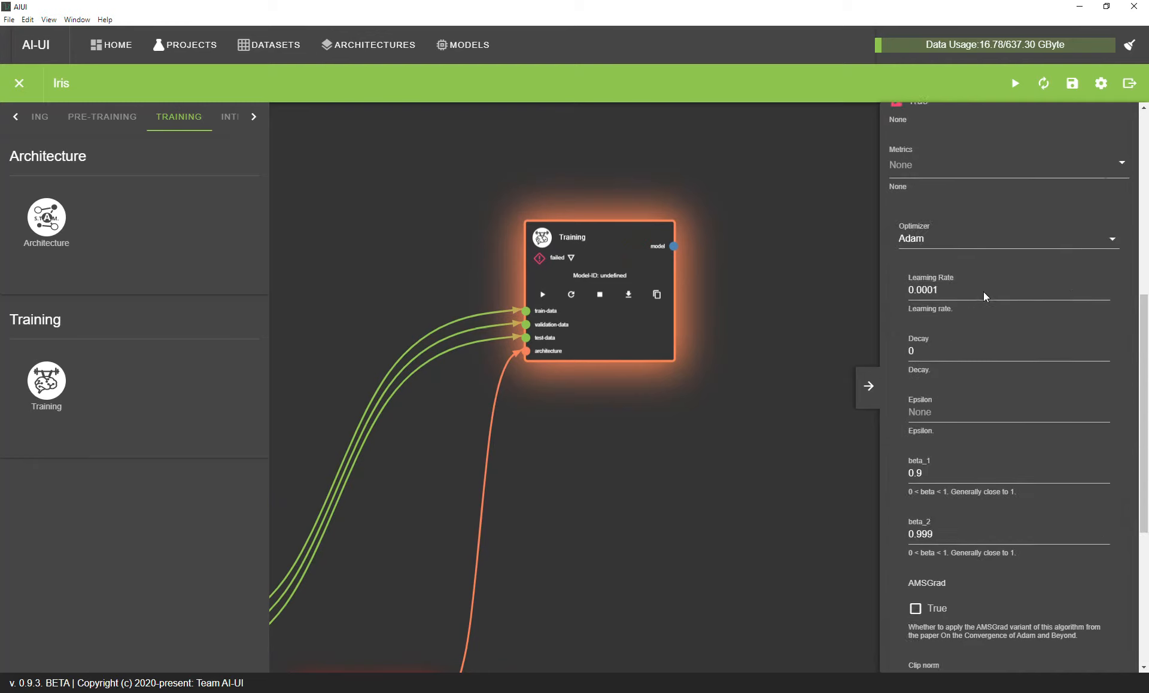
pyautogui.moveTo(628, 264); pyautogui.dragTo(634, 247)
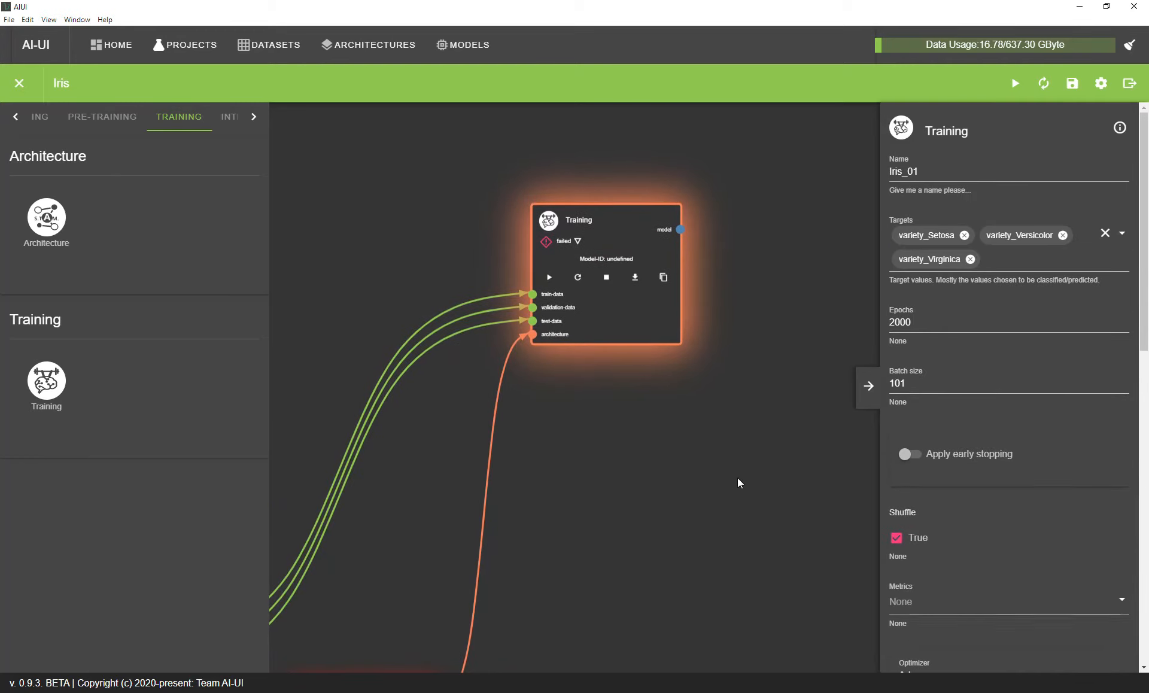
pyautogui.scroll(-15, 1023, 611)
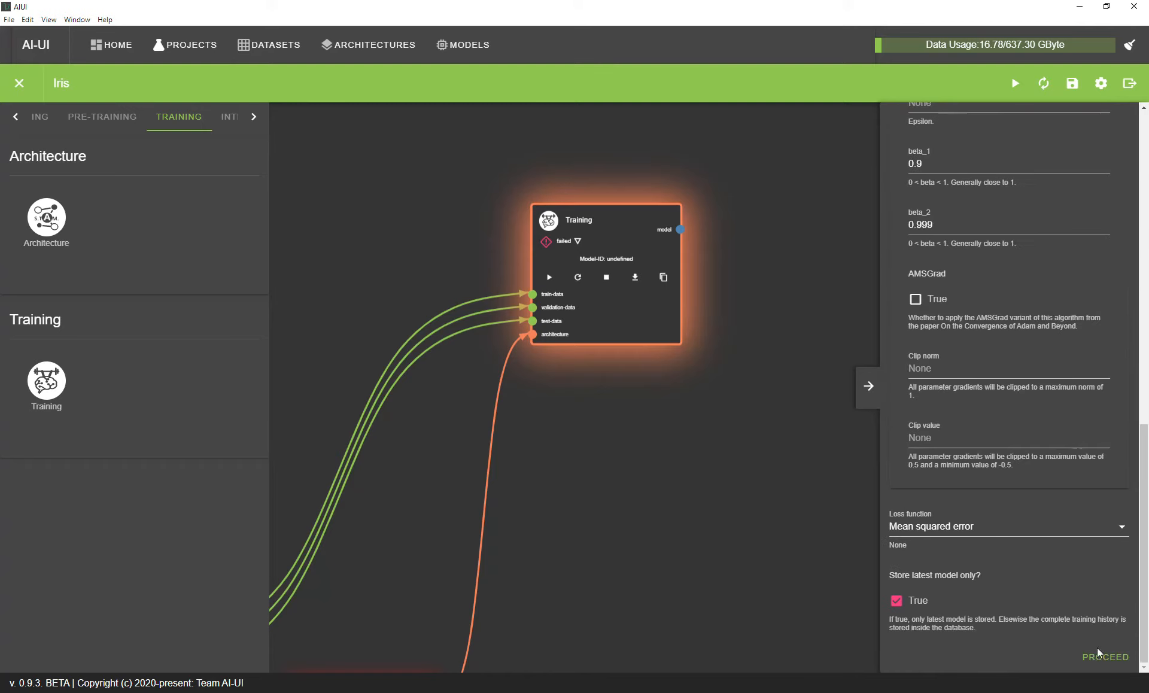
pyautogui.click(1096, 657)
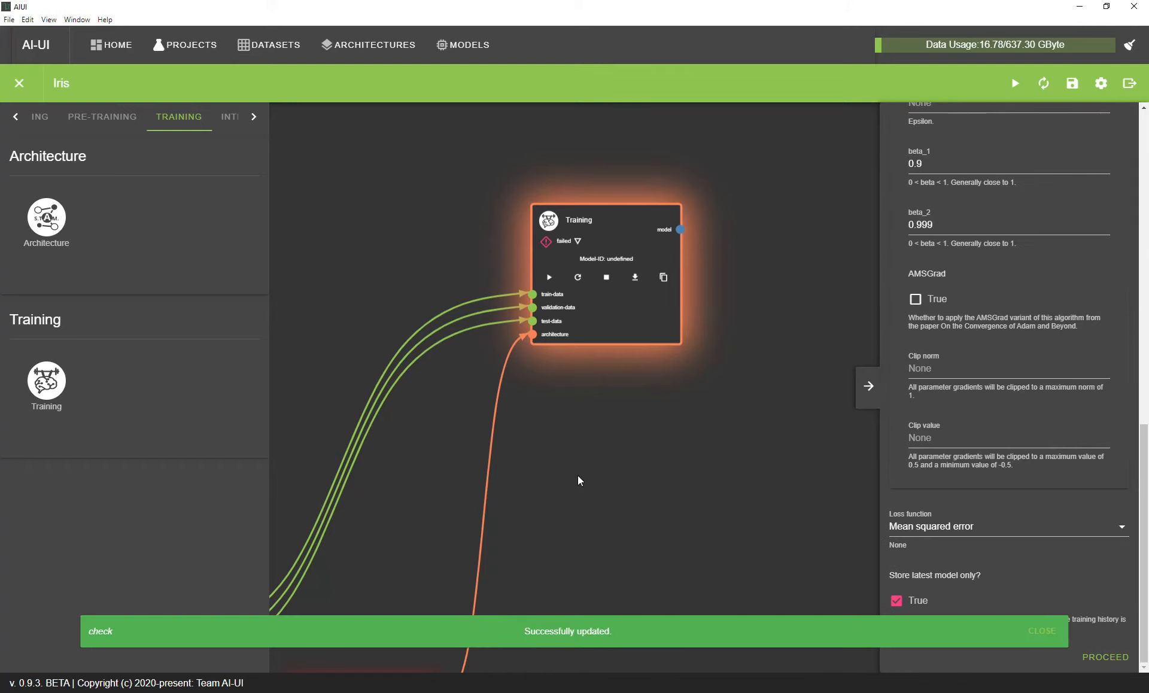
# - Select the existing IRIS architecture for the Architecture node and apply it
pyautogui.click(619, 539)
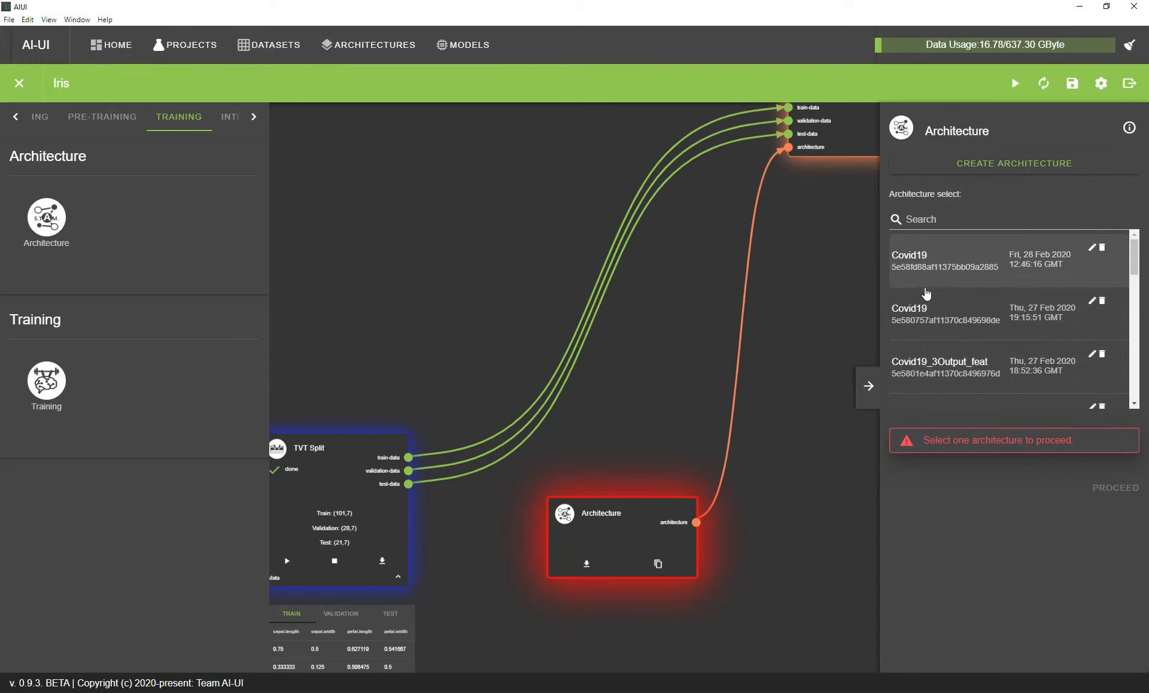
pyautogui.scroll(-5, 941, 320)
pyautogui.scroll(-5, 941, 320)
pyautogui.click(935, 314)
pyautogui.click(1116, 434)
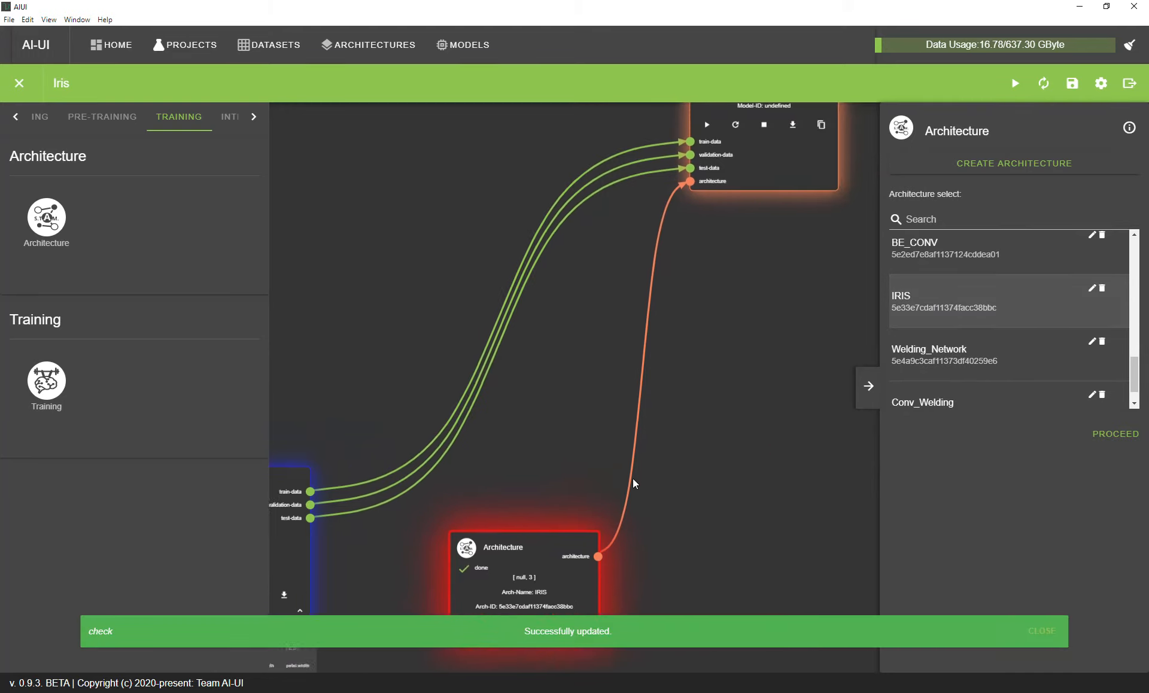
# - Rerun the Iris_01 training with the assigned architecture
pyautogui.click(698, 192)
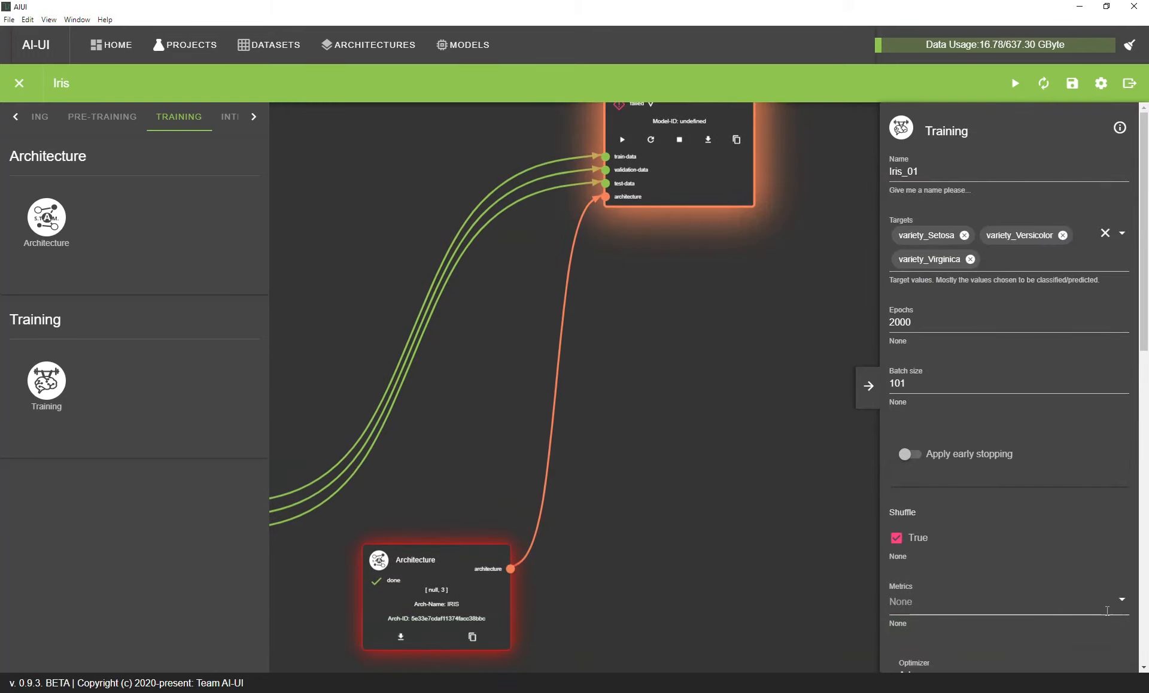
pyautogui.scroll(-10, 1107, 611)
pyautogui.click(1105, 656)
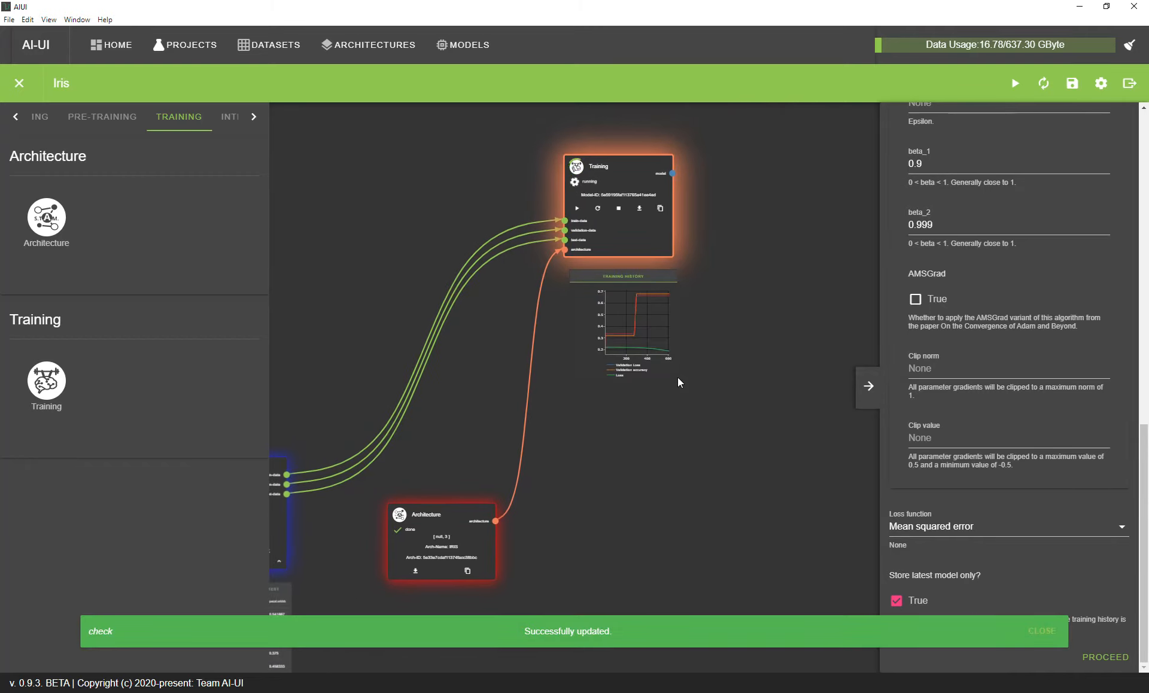
# - Enlarge the training history chart below the Training node and follow the accuracy and loss curves
pyautogui.click(677, 385)
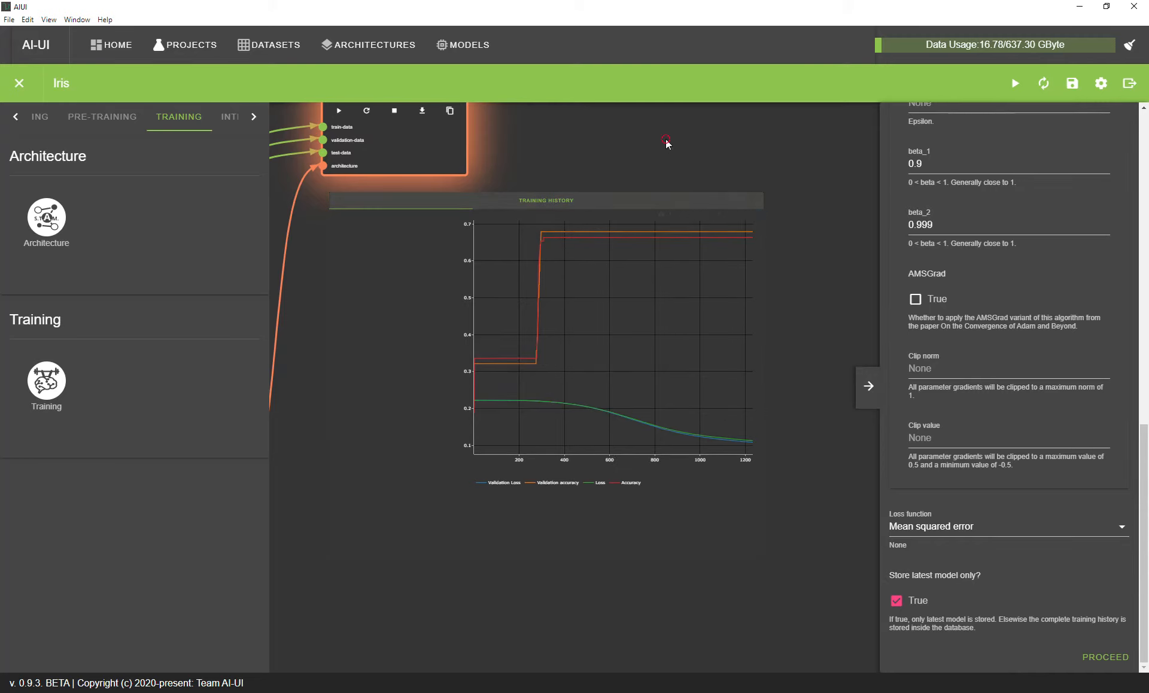
pyautogui.moveTo(665, 140); pyautogui.dragTo(696, 213)
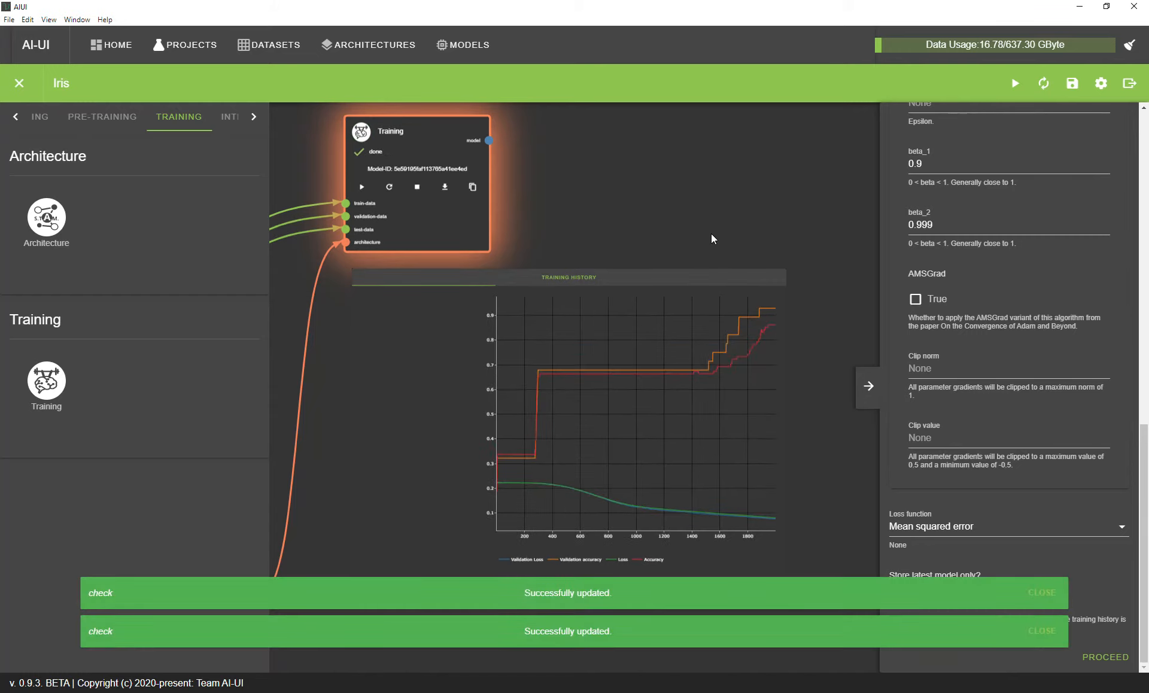
pyautogui.scroll(-5, 711, 238)
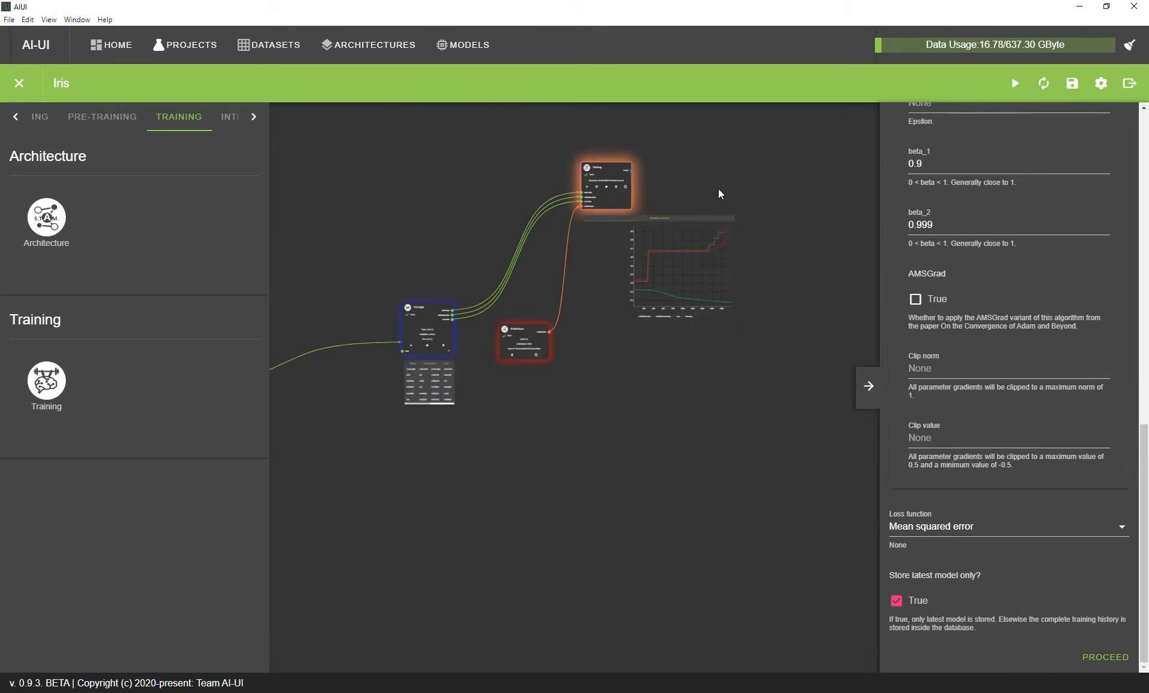
# - Add a Prediction node, connect it to Training's model output and TVT Split's test-data output, and run it
pyautogui.moveTo(716, 197); pyautogui.dragTo(715, 244)
pyautogui.click(233, 126)
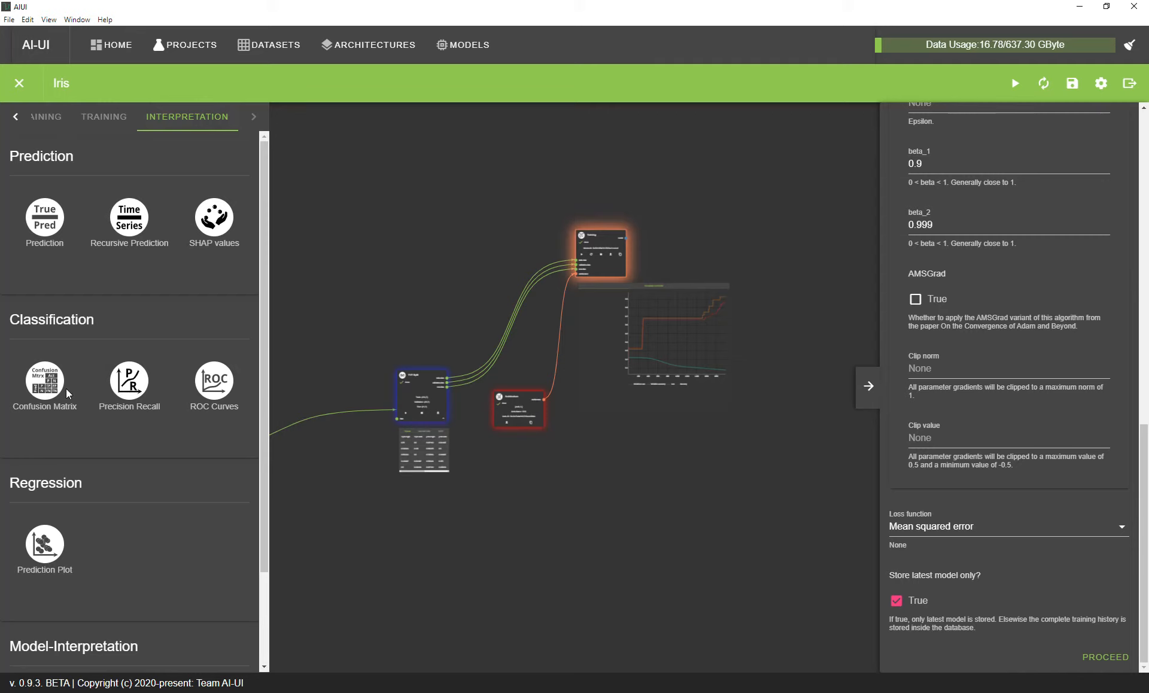
pyautogui.moveTo(55, 231); pyautogui.dragTo(810, 253)
pyautogui.moveTo(718, 258); pyautogui.dragTo(613, 257)
pyautogui.moveTo(518, 259); pyautogui.dragTo(708, 306)
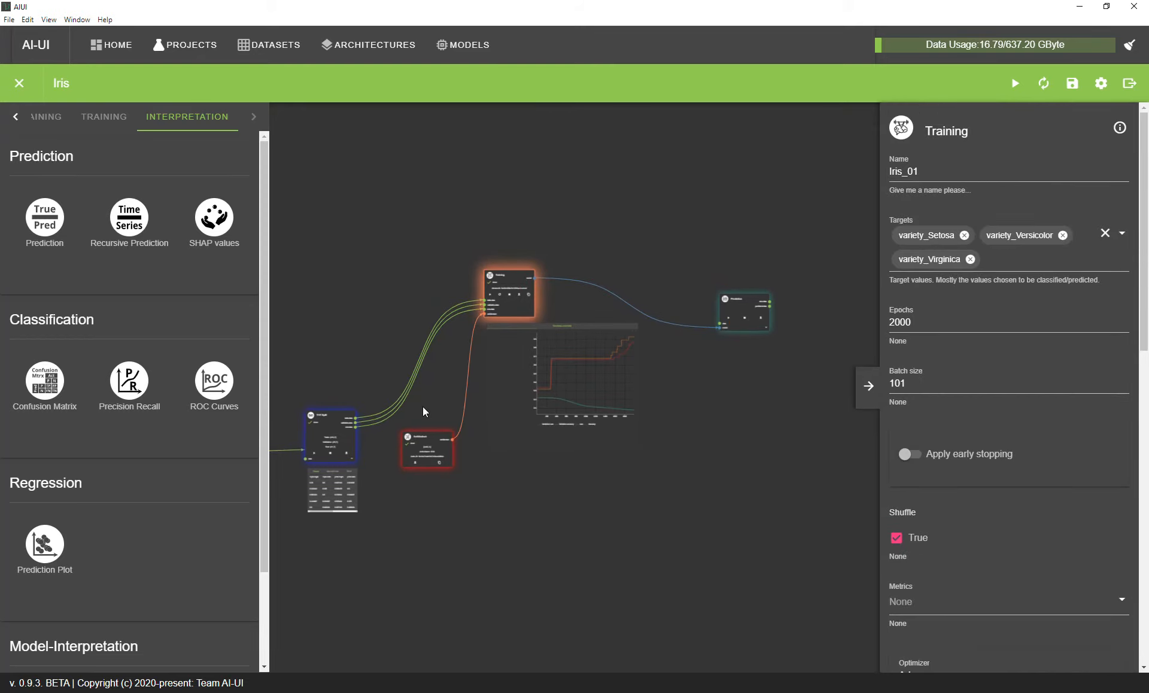
pyautogui.moveTo(357, 427); pyautogui.dragTo(770, 478)
pyautogui.click(1115, 168)
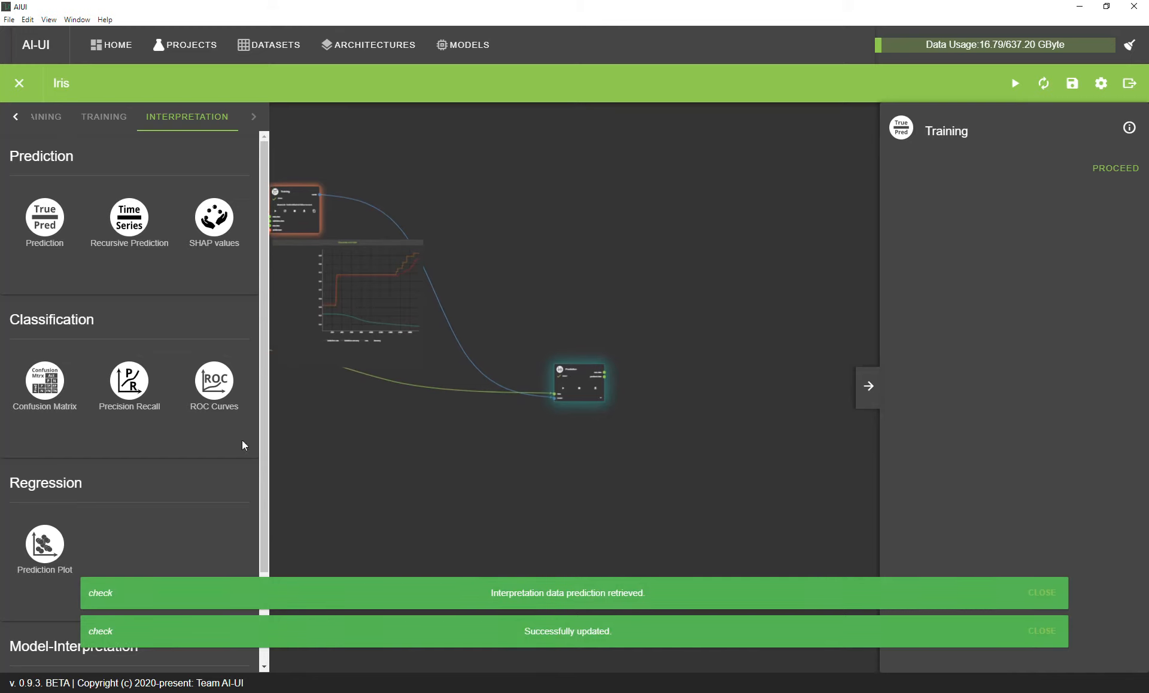
# - Add a Confusion Matrix node and connect the Prediction node's true data and prediction outputs to its matching inputs
pyautogui.moveTo(37, 402); pyautogui.dragTo(726, 356)
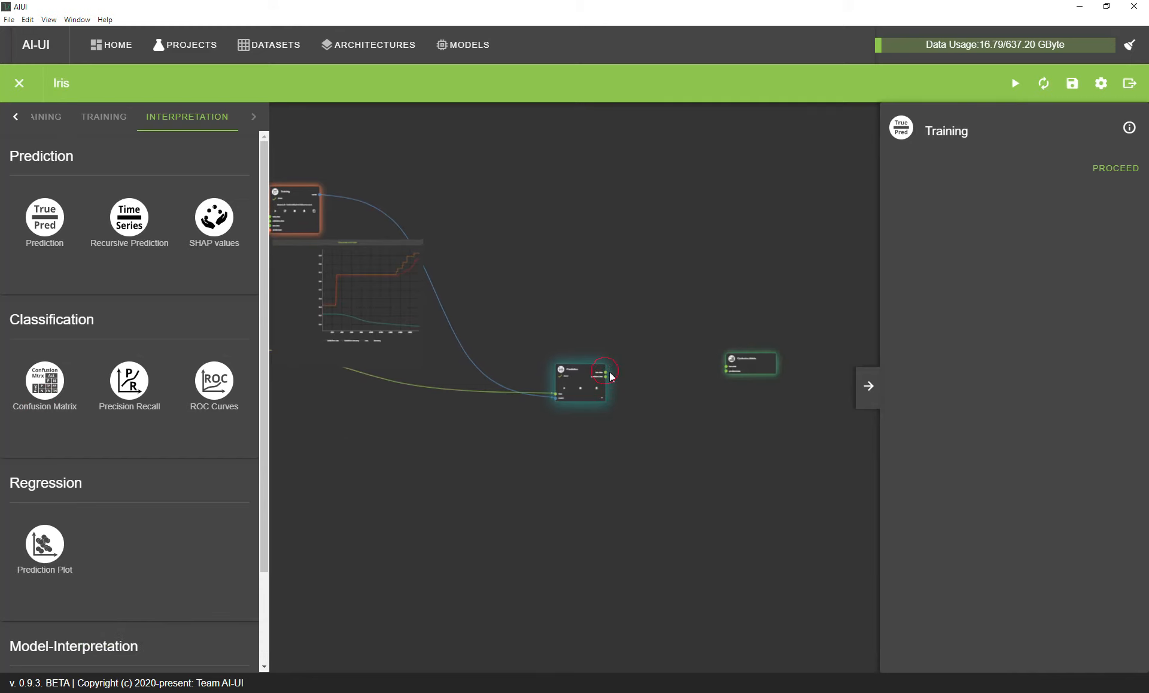
pyautogui.click(818, 346)
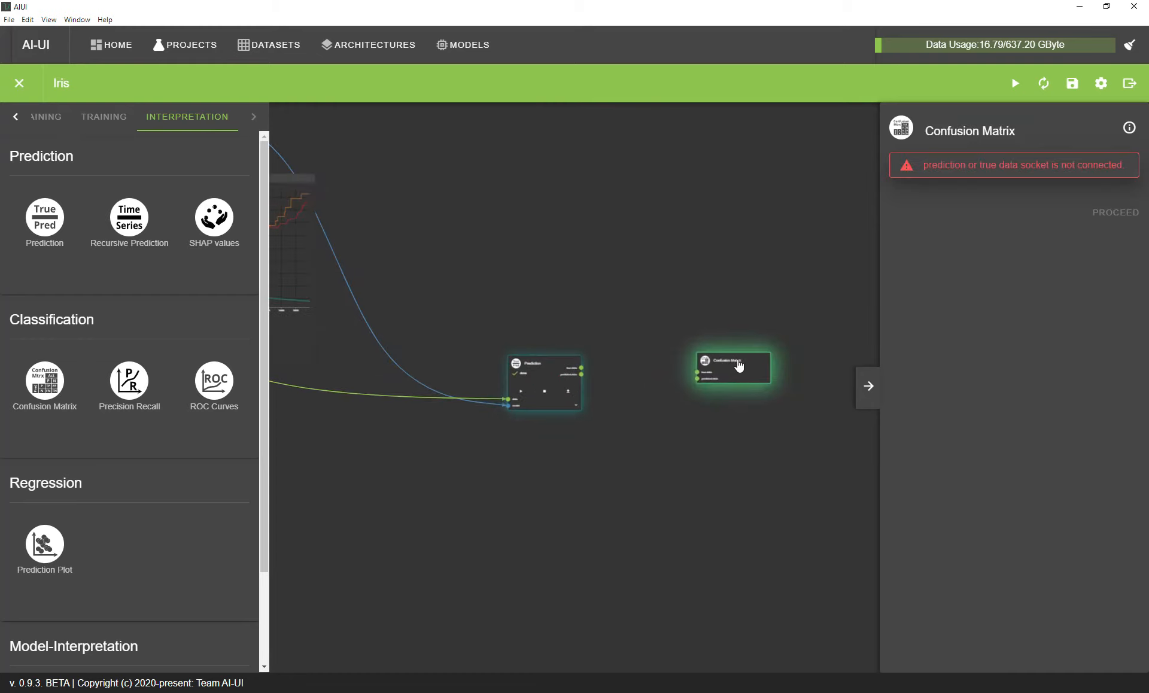
pyautogui.moveTo(694, 377); pyautogui.dragTo(695, 371)
pyautogui.moveTo(584, 375); pyautogui.dragTo(697, 367)
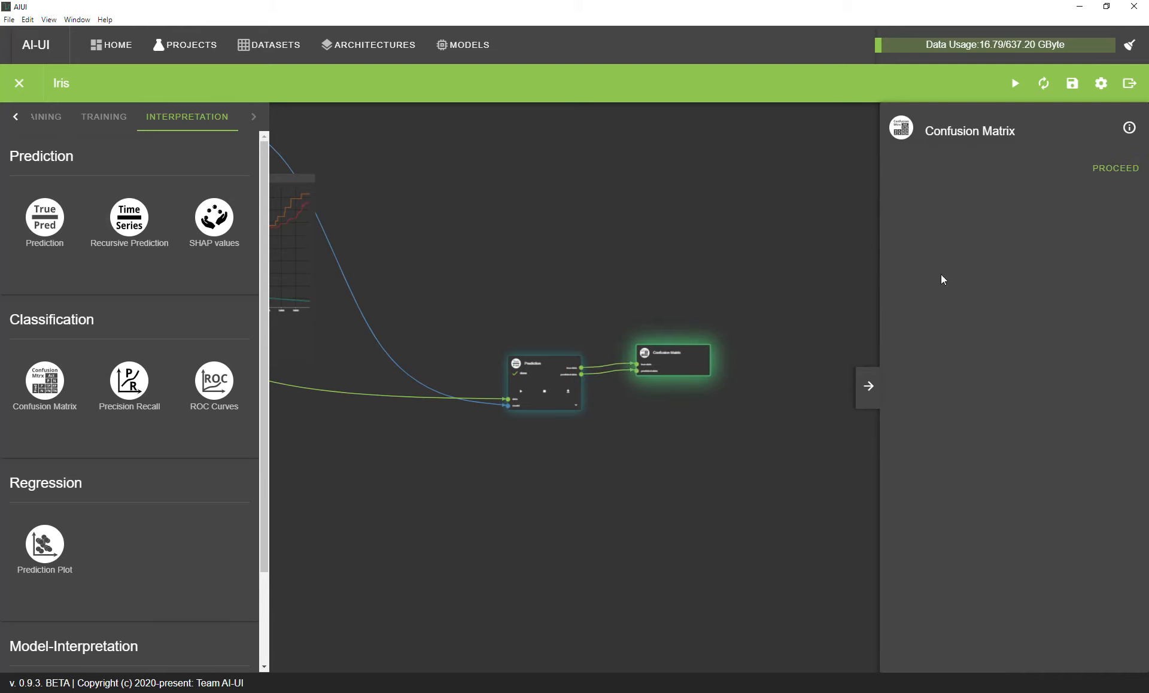
# - Run the Confusion Matrix node and enlarge its chart to inspect real versus predicted variety labels
pyautogui.click(1116, 169)
pyautogui.scroll(3, 664, 312)
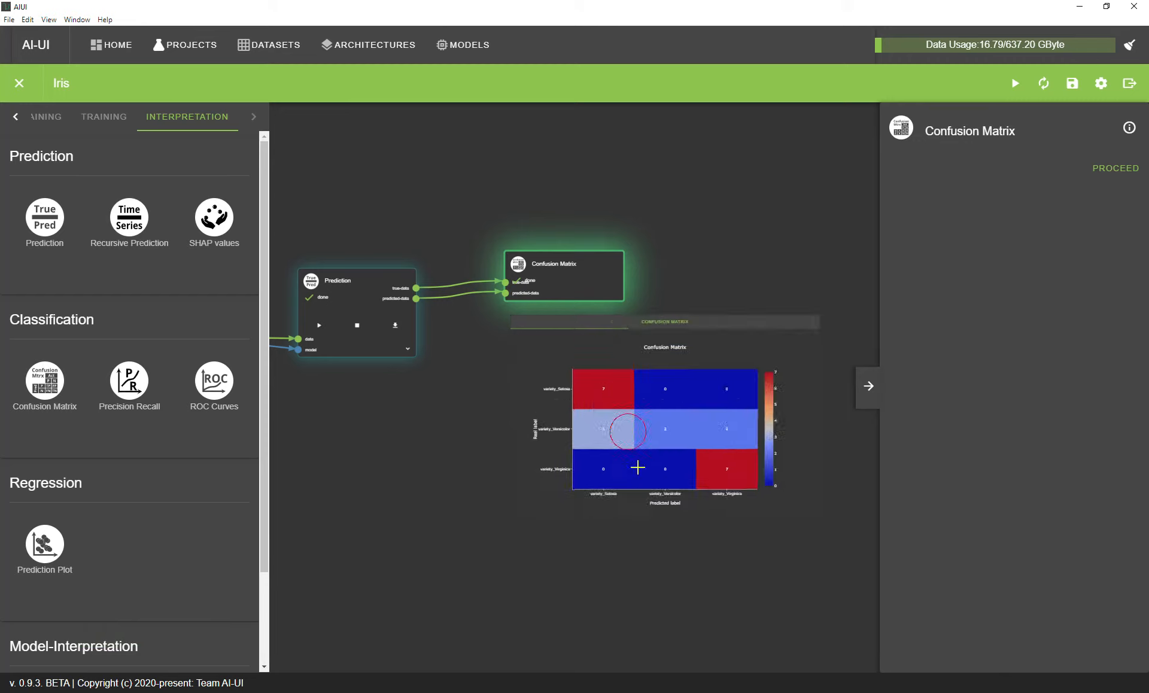
pyautogui.moveTo(749, 246); pyautogui.dragTo(719, 135)
pyautogui.scroll(4, 705, 335)
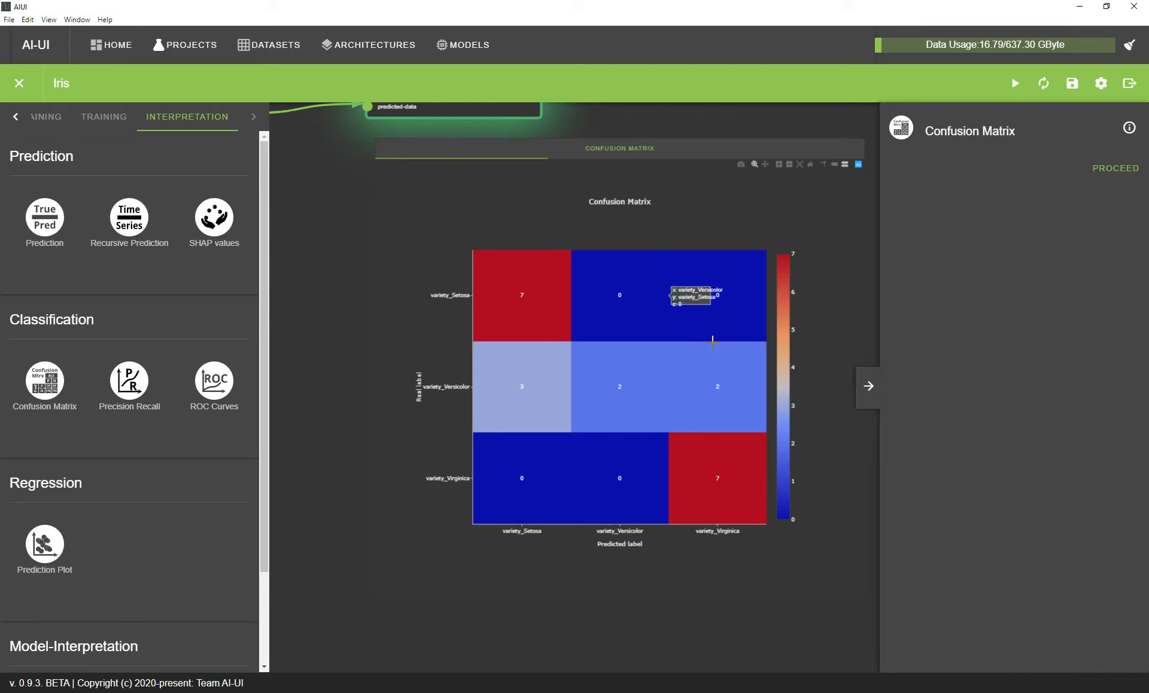
pyautogui.scroll(-1, 744, 452)
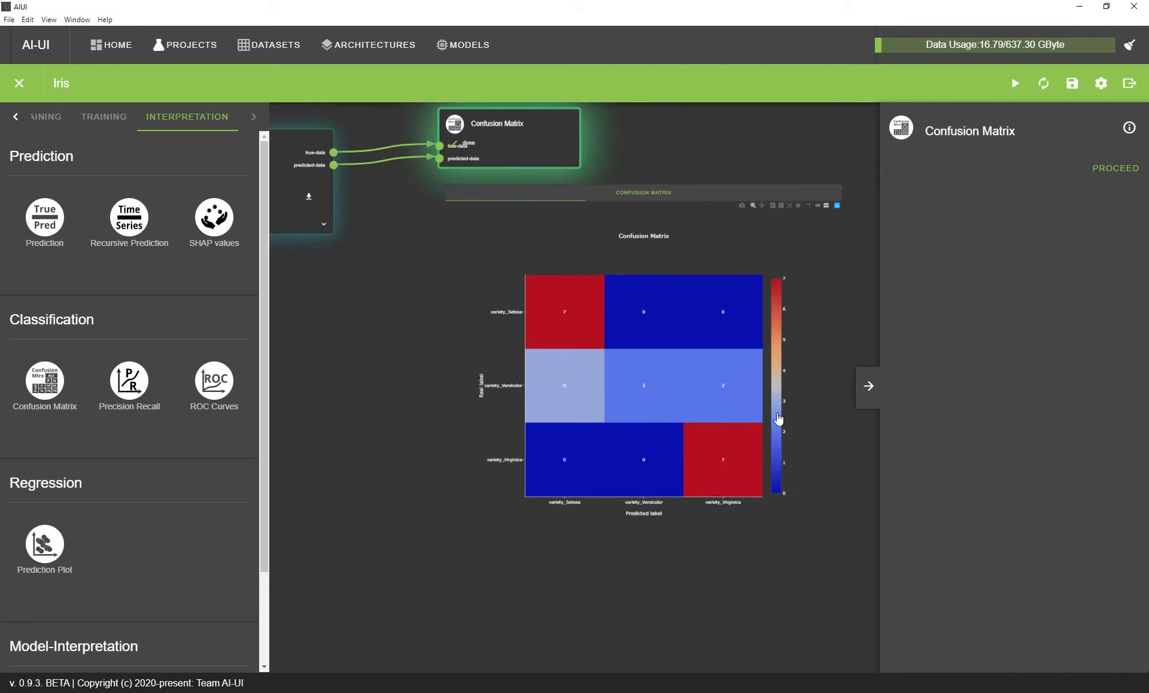
pyautogui.scroll(1, 717, 461)
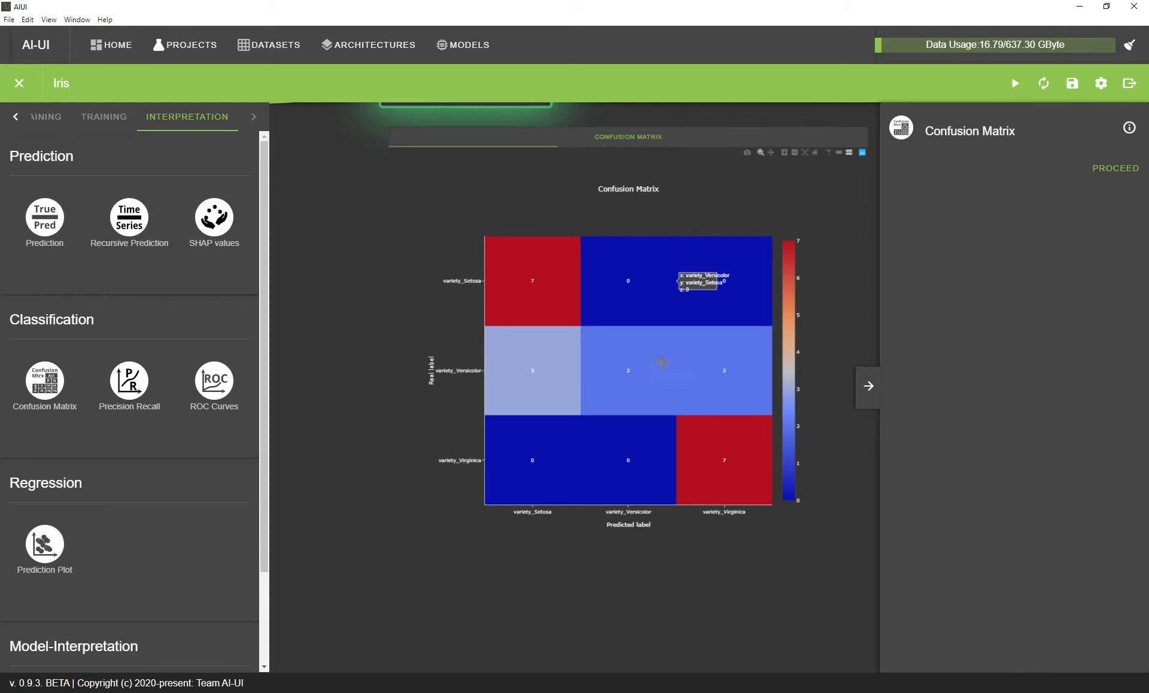
# - Set the Training node's epochs to 3000 and rerun the Iris_01 training
pyautogui.scroll(-10, 659, 362)
pyautogui.moveTo(522, 342); pyautogui.dragTo(628, 334)
pyautogui.scroll(5, 520, 347)
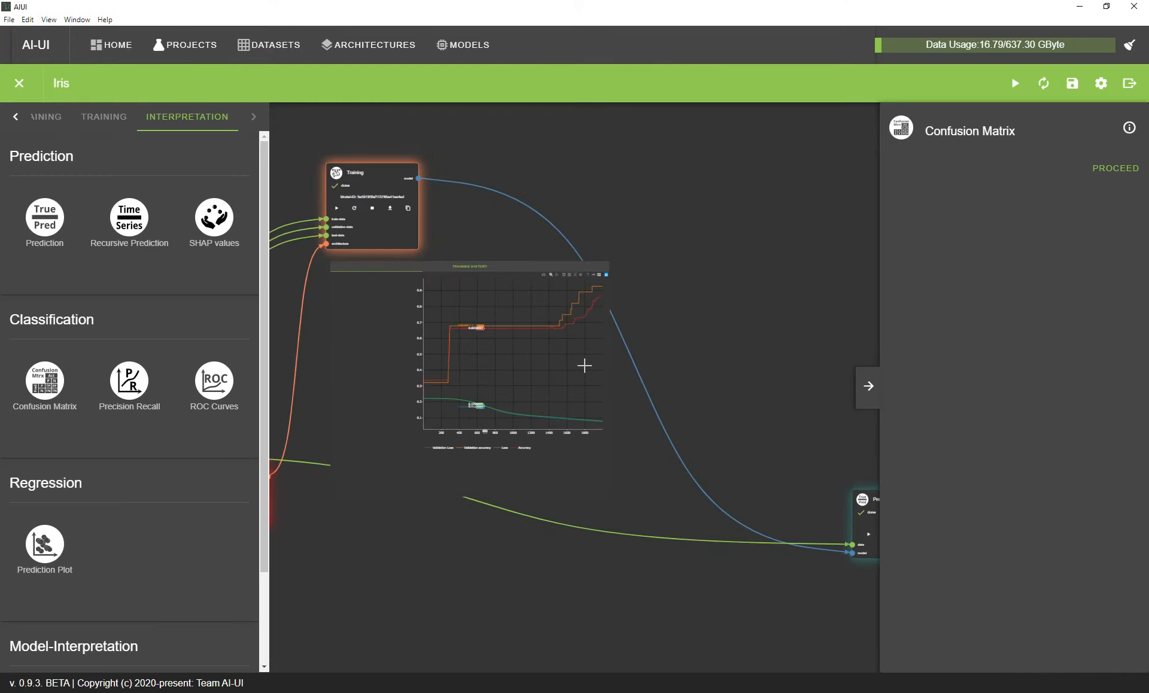
pyautogui.scroll(-4, 578, 356)
pyautogui.click(426, 227)
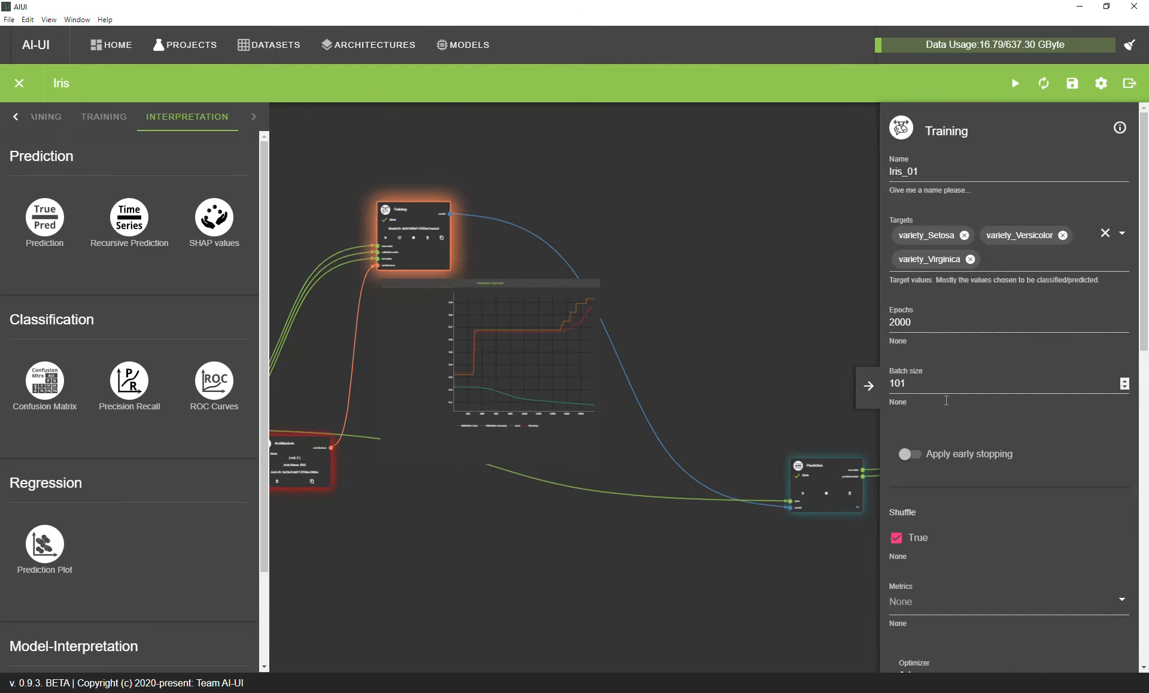
pyautogui.moveTo(897, 322); pyautogui.dragTo(872, 323)
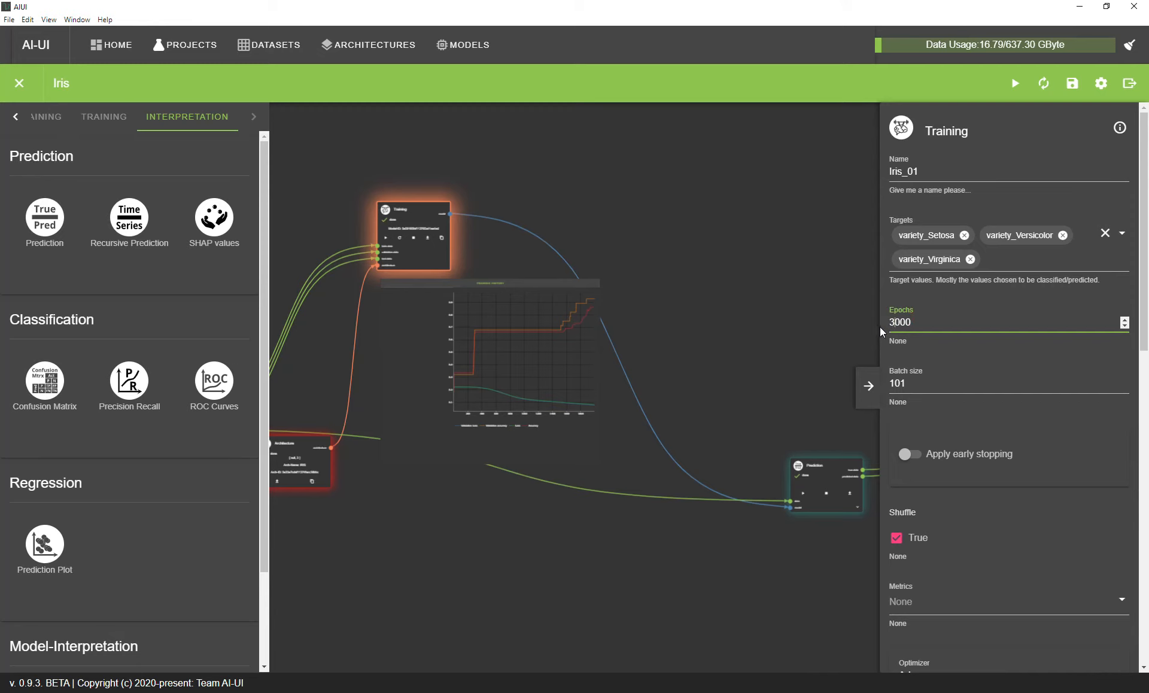
pyautogui.scroll(-15, 1053, 574)
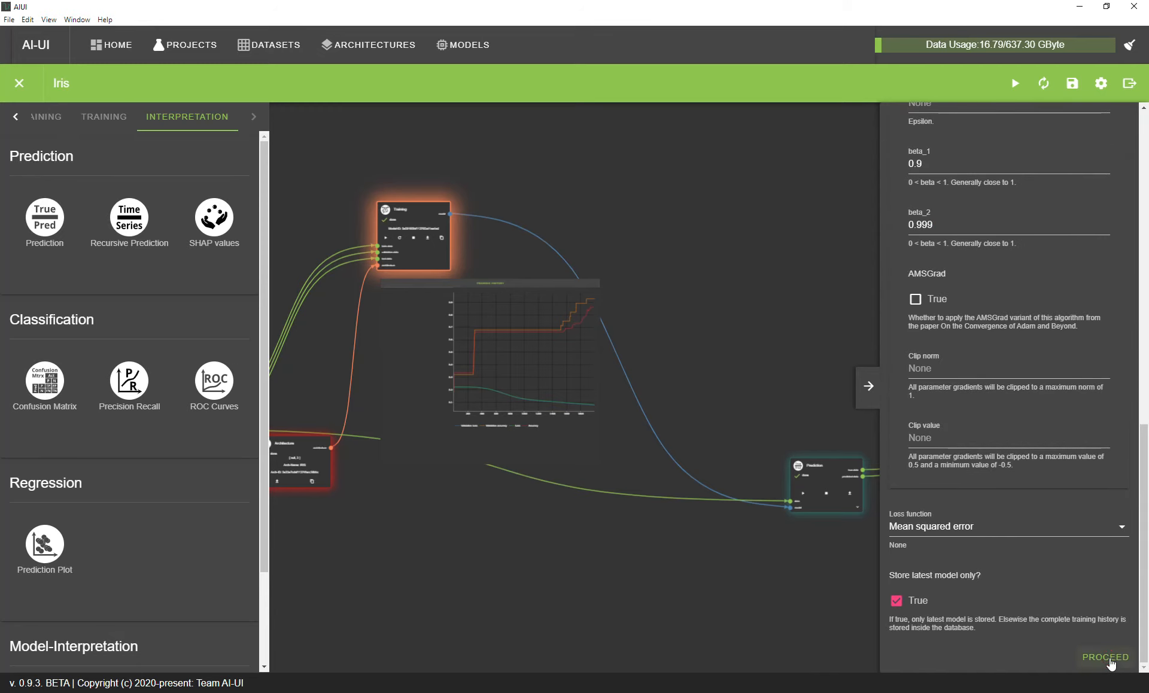
pyautogui.click(1105, 656)
# - Move the Prediction and Confusion Matrix nodes further up the canvas, keeping them side by side
pyautogui.moveTo(781, 381); pyautogui.dragTo(711, 263)
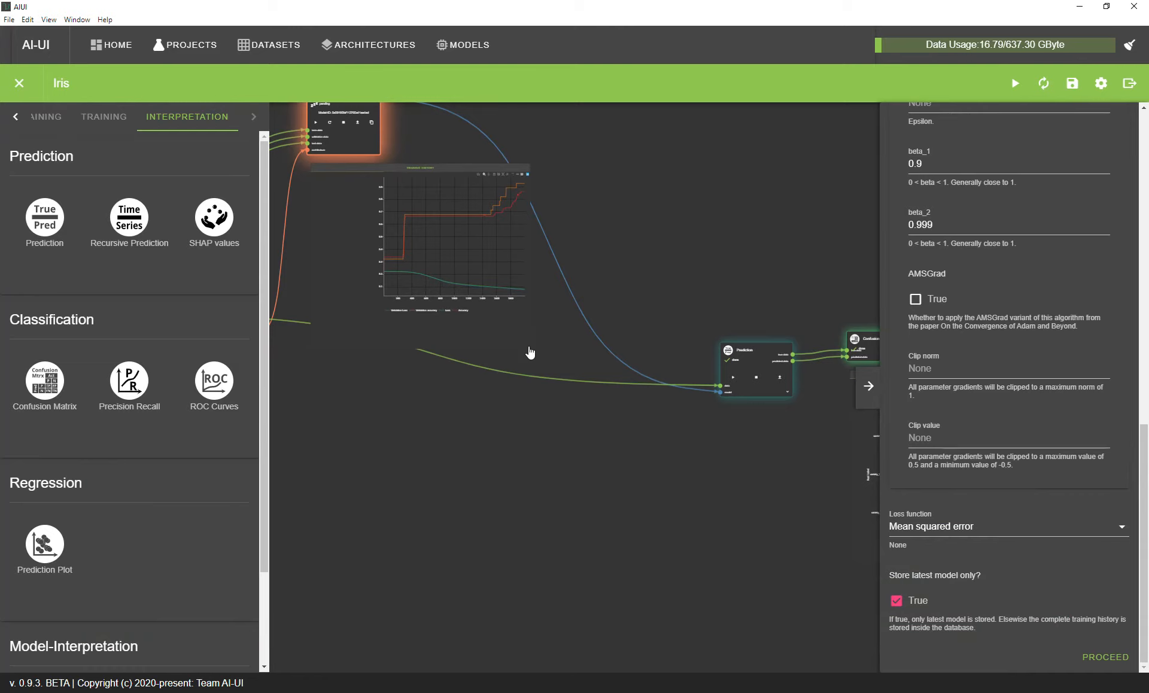
pyautogui.moveTo(647, 288); pyautogui.dragTo(660, 287)
pyautogui.moveTo(562, 243); pyautogui.dragTo(728, 270)
pyautogui.moveTo(462, 237); pyautogui.dragTo(630, 279)
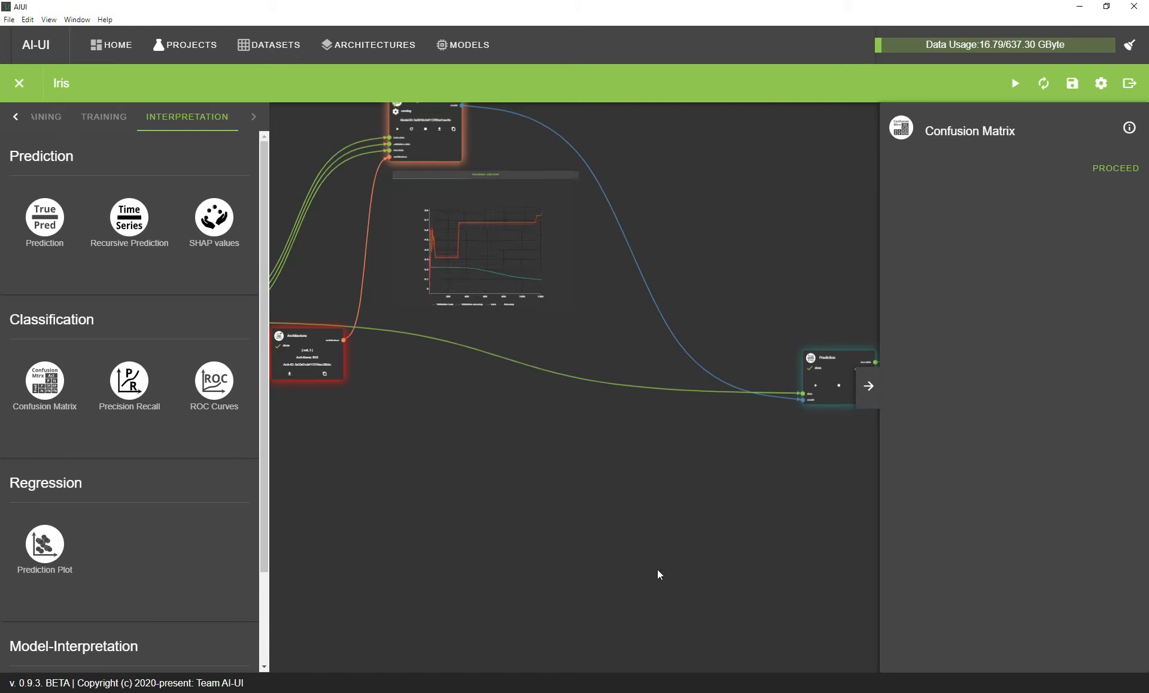
pyautogui.moveTo(795, 514); pyautogui.dragTo(531, 526)
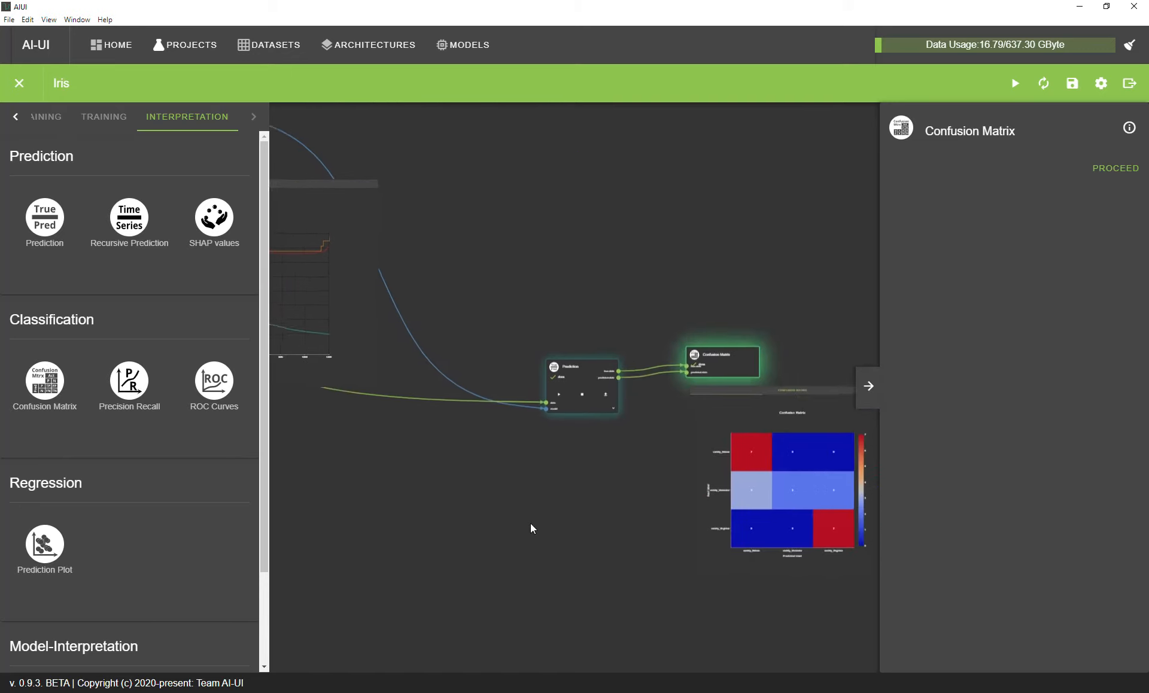
pyautogui.moveTo(541, 381); pyautogui.dragTo(490, 252)
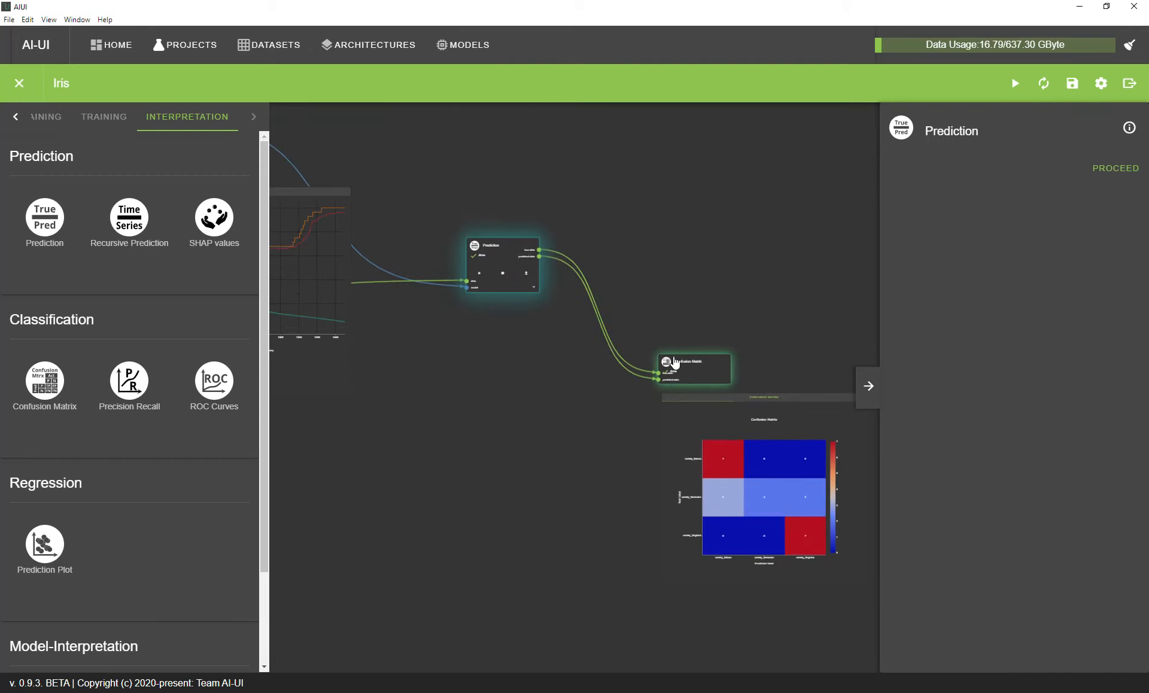
pyautogui.moveTo(694, 371); pyautogui.dragTo(649, 261)
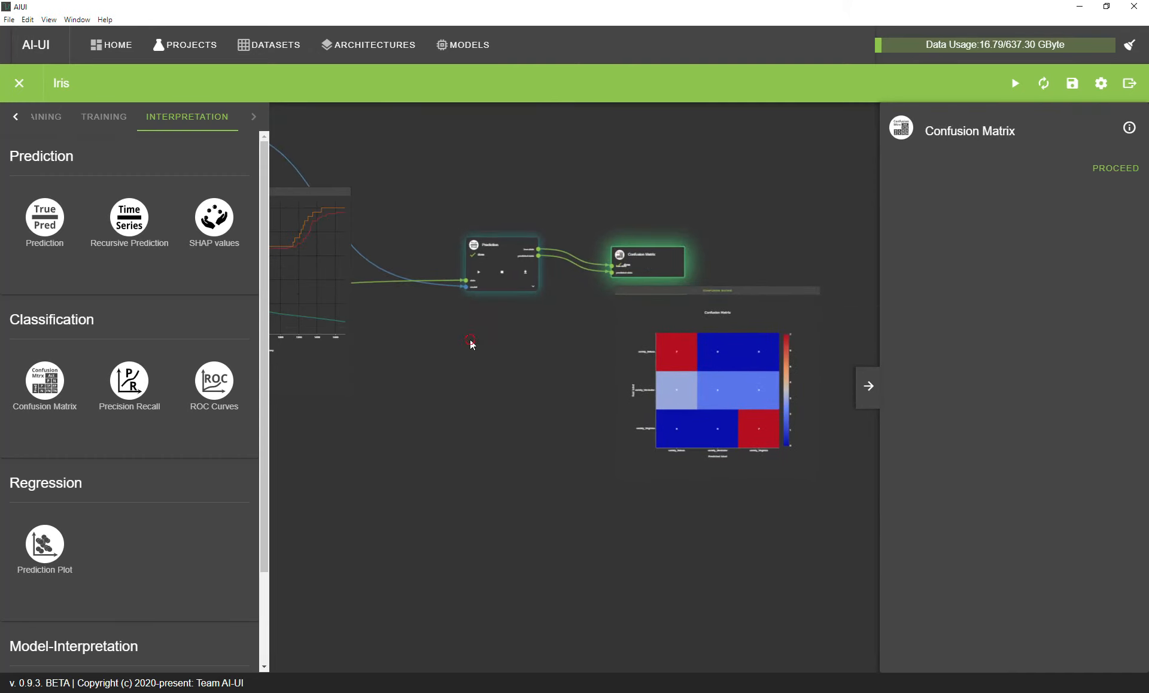
# - Follow the training history until the 3000-epoch run is done, and rerun the Prediction node
pyautogui.moveTo(469, 340); pyautogui.dragTo(551, 368)
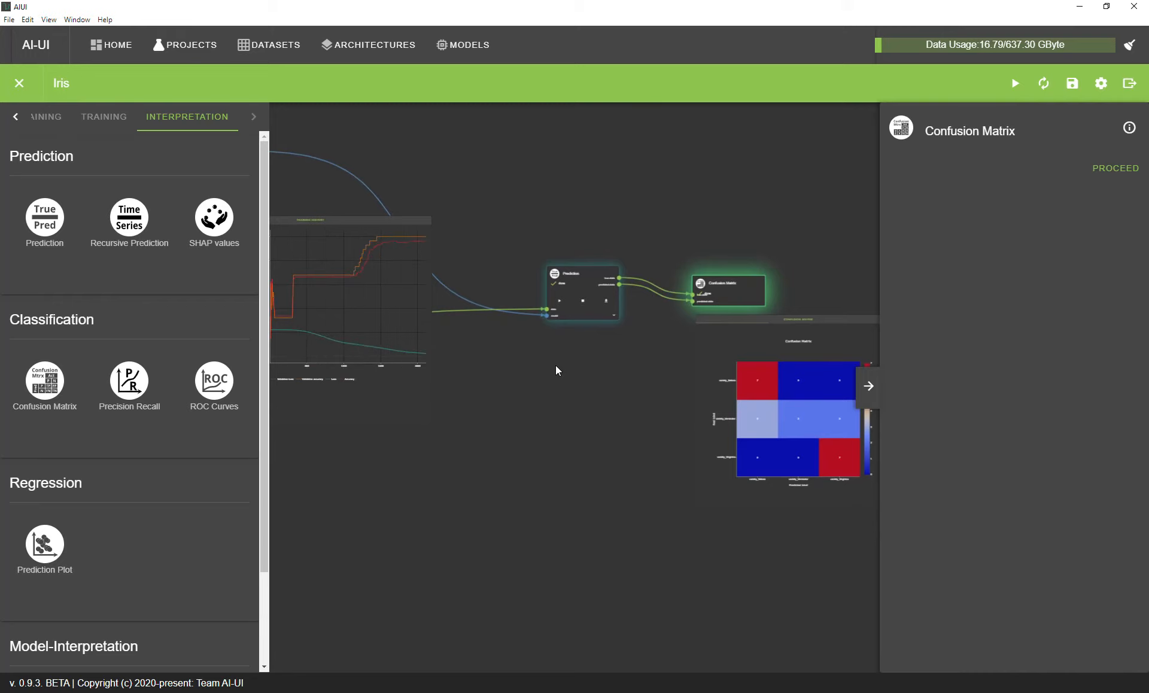
pyautogui.moveTo(558, 390); pyautogui.dragTo(680, 471)
pyautogui.scroll(6, 439, 366)
pyautogui.scroll(1, 455, 365)
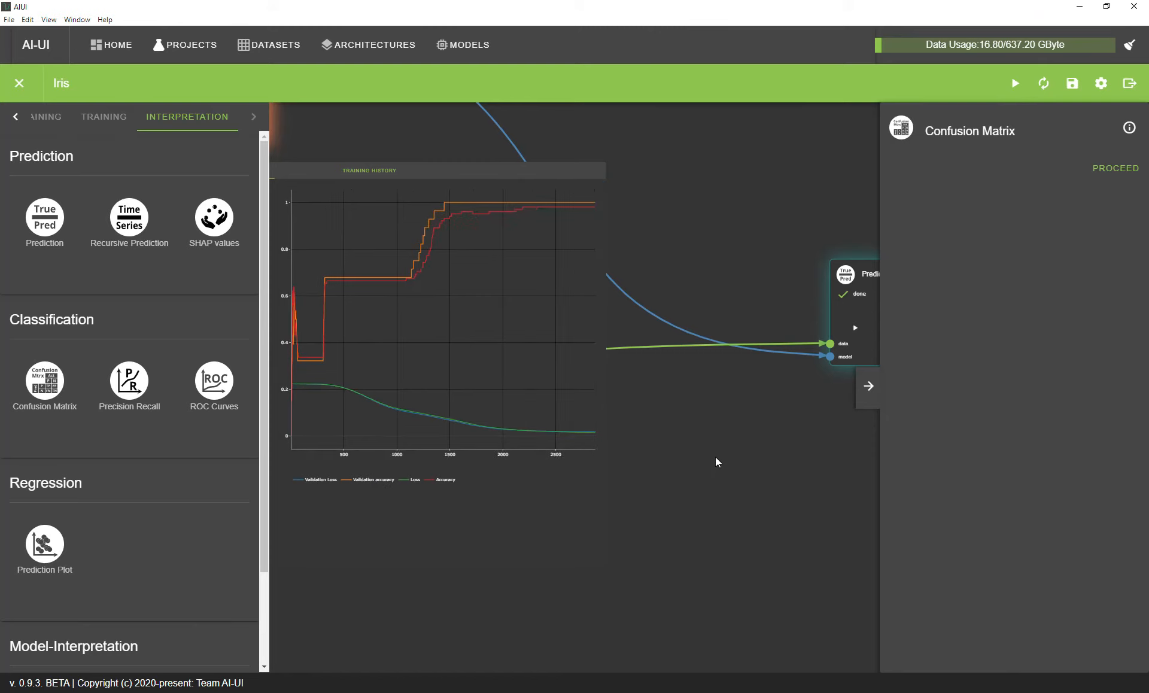
pyautogui.moveTo(709, 467); pyautogui.dragTo(864, 529)
pyautogui.moveTo(832, 259); pyautogui.dragTo(589, 198)
pyautogui.scroll(-3, 663, 211)
pyautogui.click(692, 252)
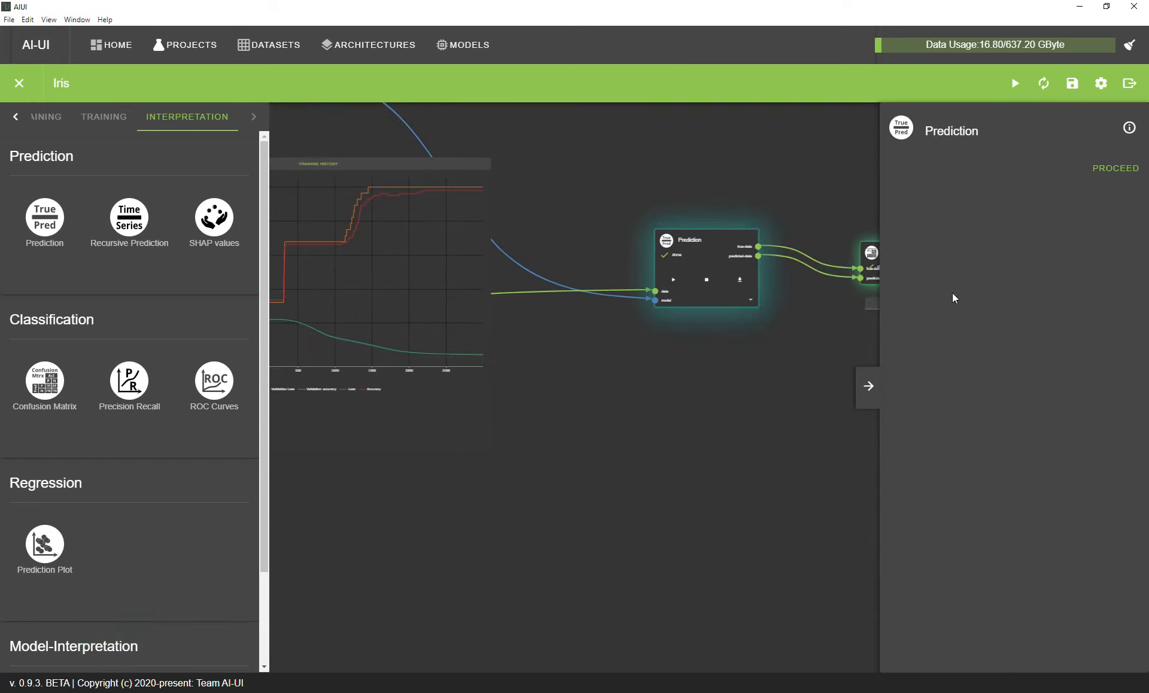
pyautogui.click(1115, 168)
# - Rerun the Confusion Matrix node with the updated predictions and enlarge its chart
pyautogui.moveTo(795, 154); pyautogui.dragTo(603, 184)
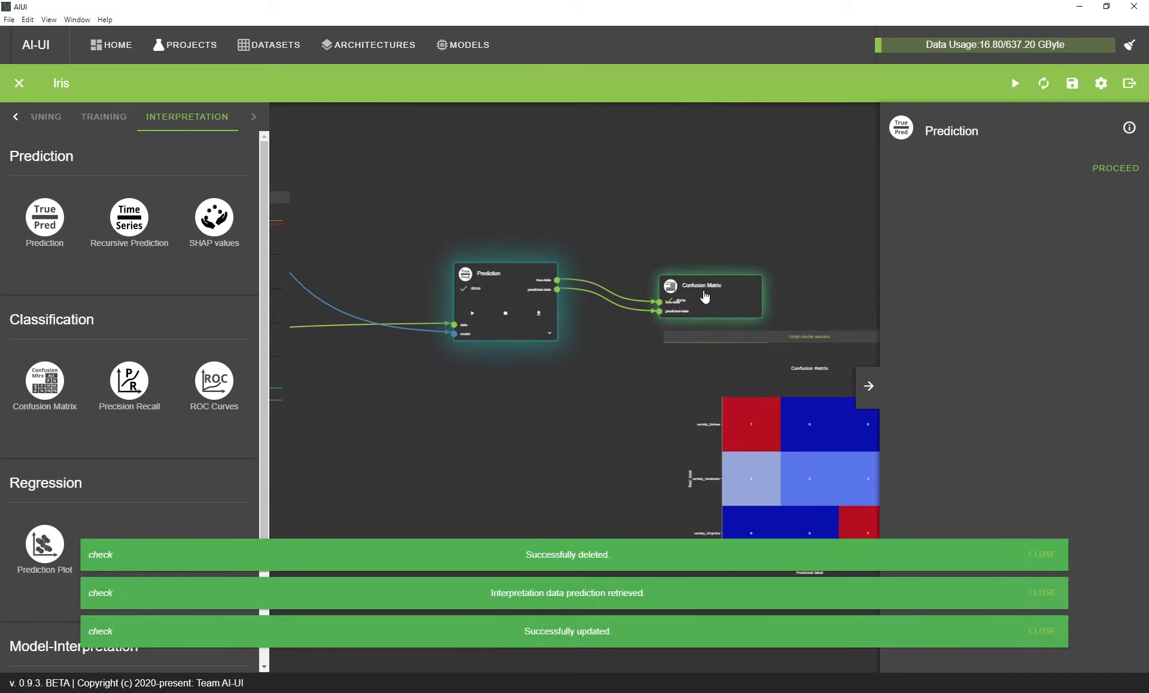
pyautogui.click(697, 290)
pyautogui.click(1111, 175)
pyautogui.moveTo(814, 188); pyautogui.dragTo(634, 113)
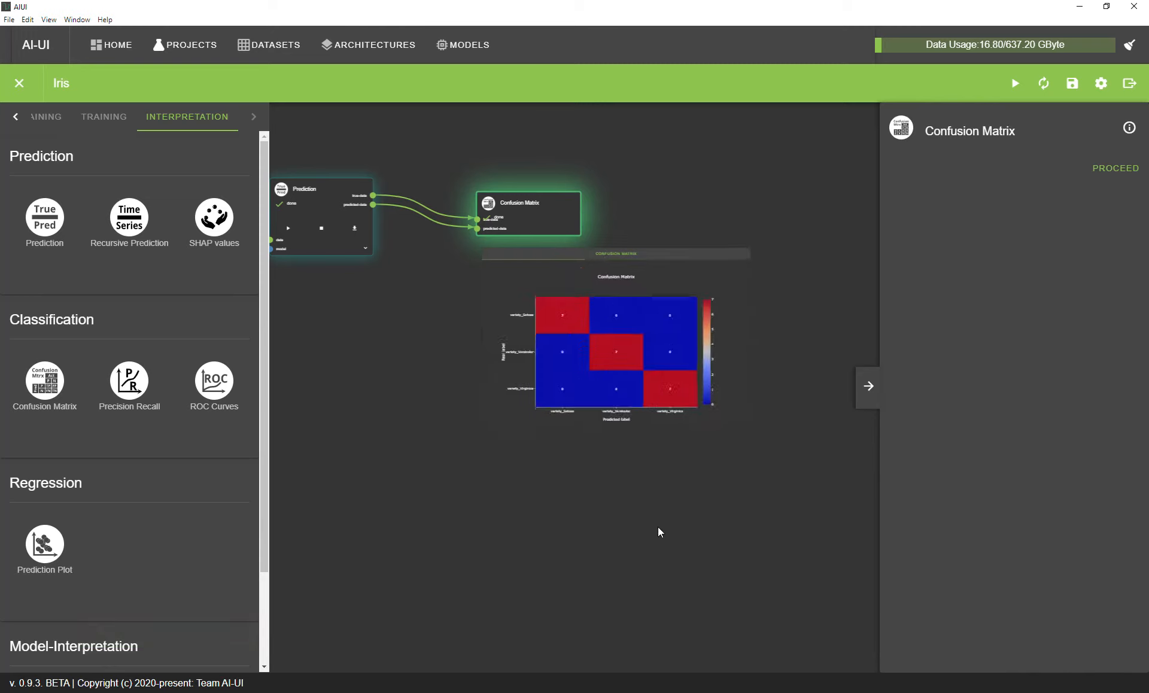
pyautogui.scroll(4, 675, 546)
pyautogui.moveTo(664, 504); pyautogui.dragTo(662, 578)
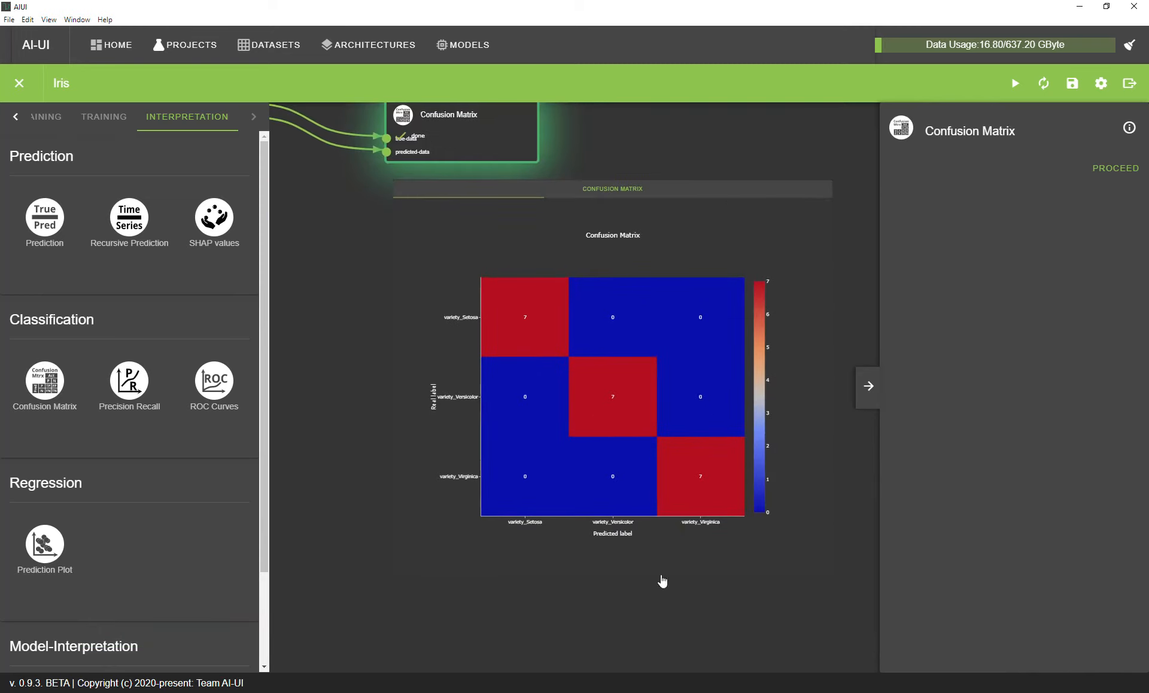
pyautogui.scroll(2, 627, 457)
pyautogui.scroll(-2, 470, 440)
pyautogui.scroll(-1, 469, 440)
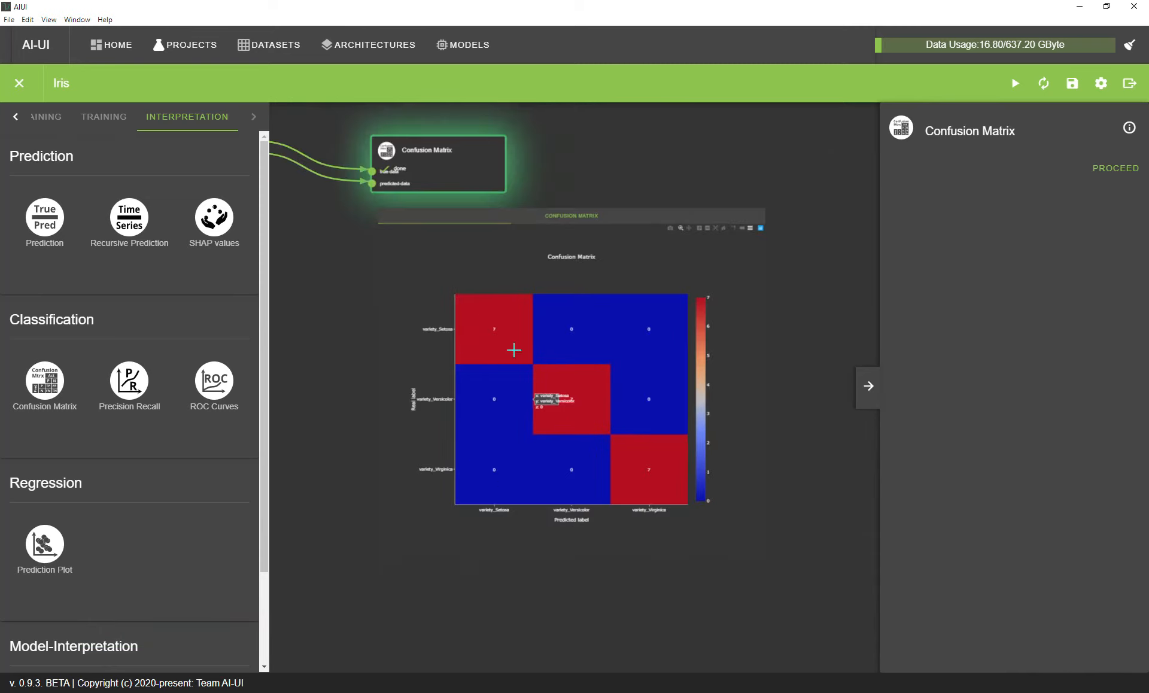
# - Examine the accuracy and loss curves in the Training node's history chart for the retrained model
pyautogui.moveTo(533, 132); pyautogui.dragTo(651, 248)
pyautogui.moveTo(422, 217); pyautogui.dragTo(600, 273)
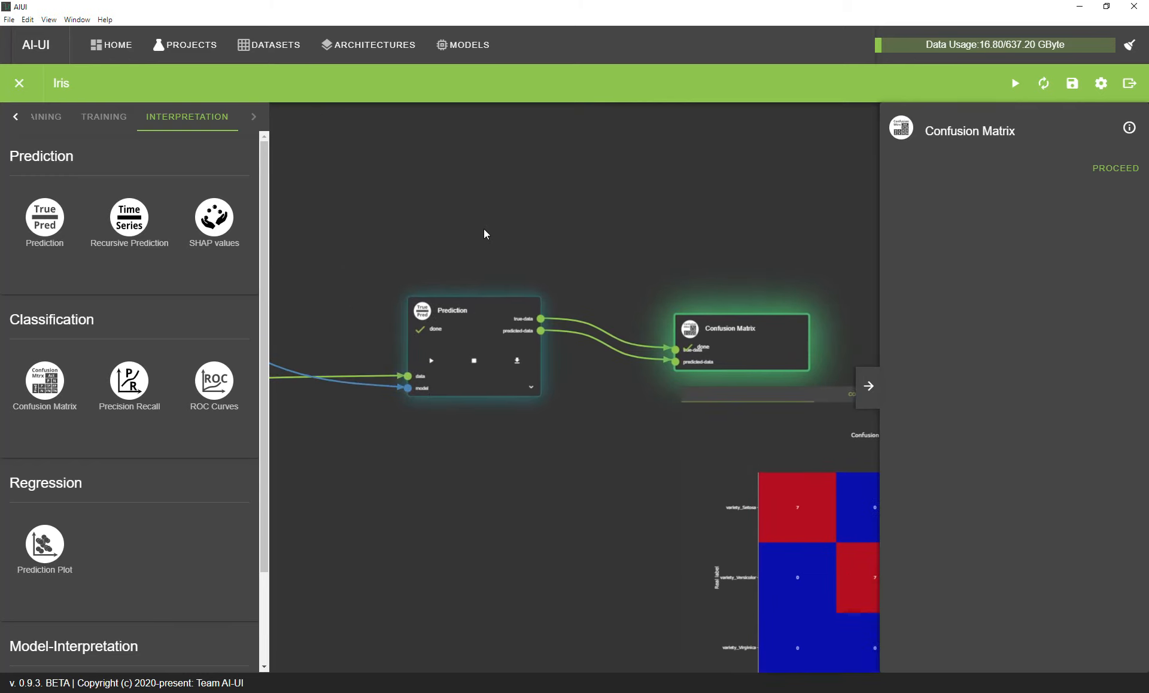
pyautogui.moveTo(483, 228); pyautogui.dragTo(755, 304)
pyautogui.moveTo(629, 288); pyautogui.dragTo(832, 217)
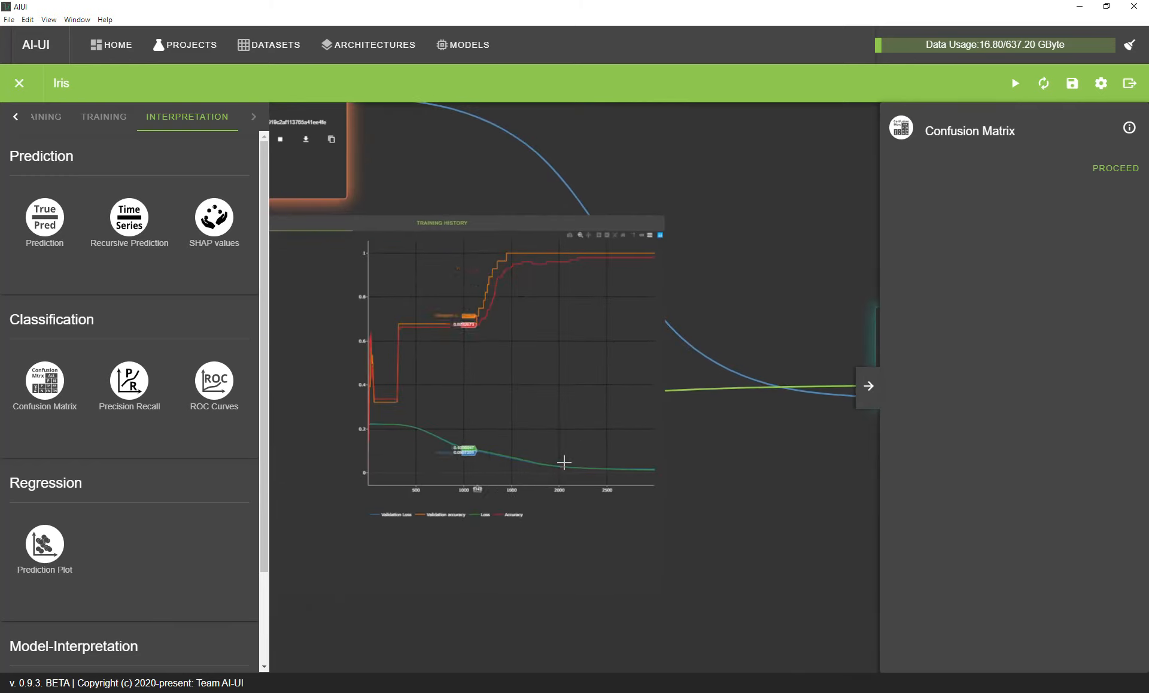
pyautogui.scroll(2, 551, 430)
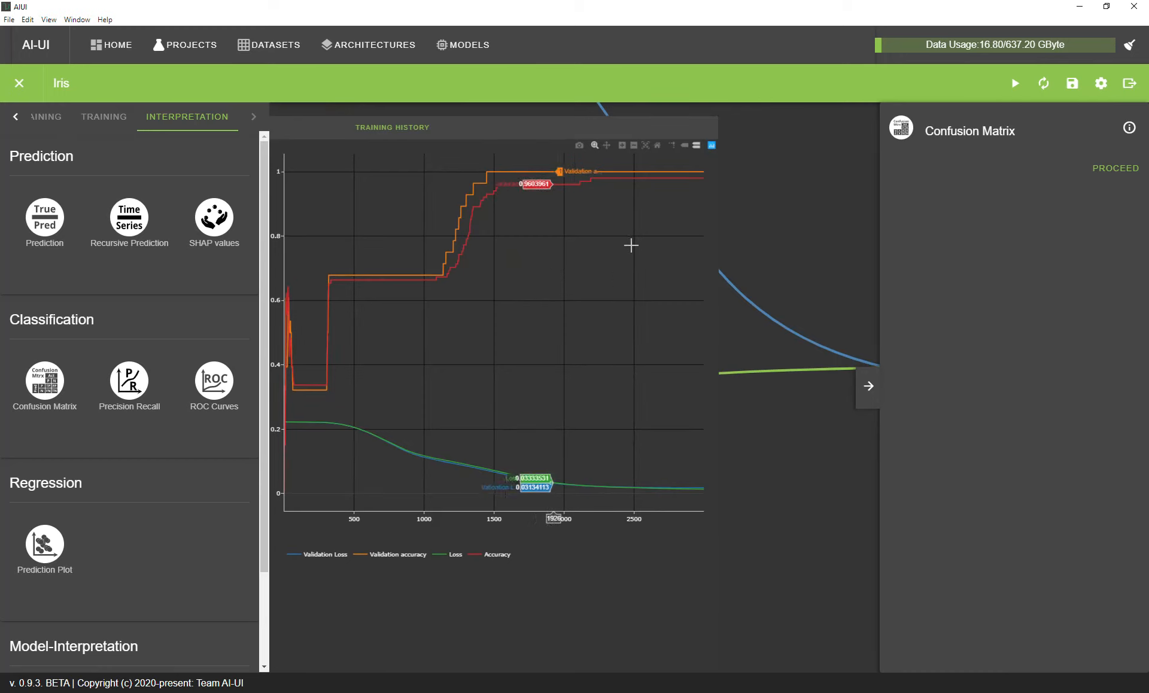
pyautogui.moveTo(780, 200); pyautogui.dragTo(639, 401)
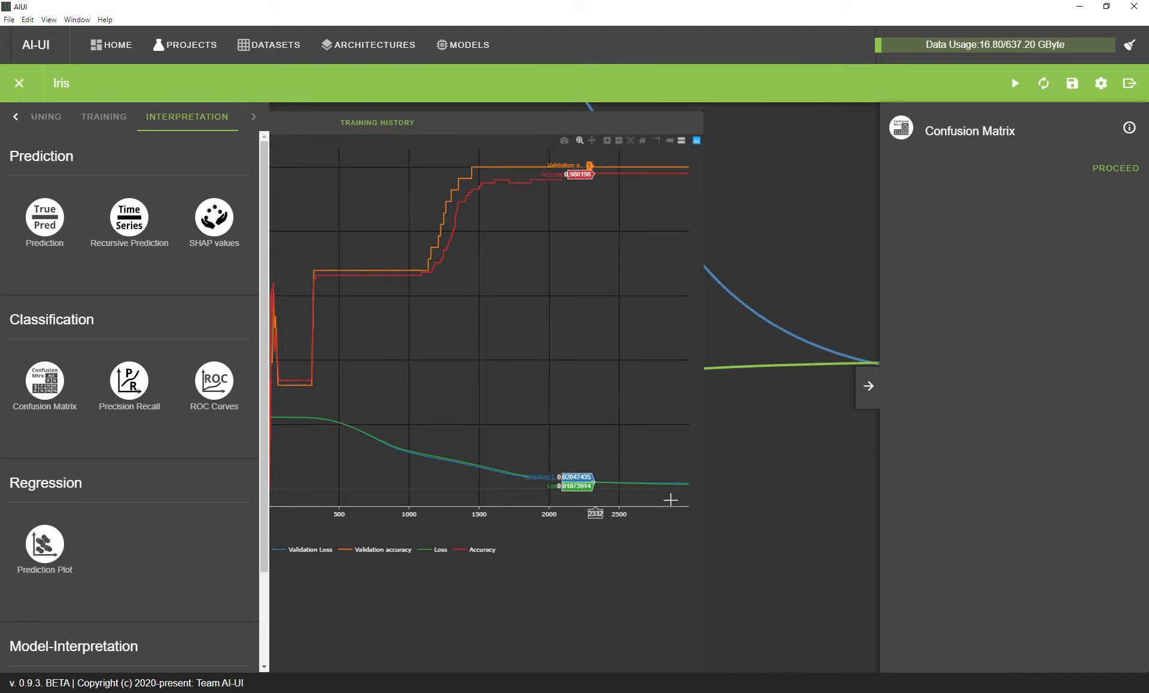
pyautogui.scroll(-1, 777, 303)
pyautogui.scroll(-3, 776, 302)
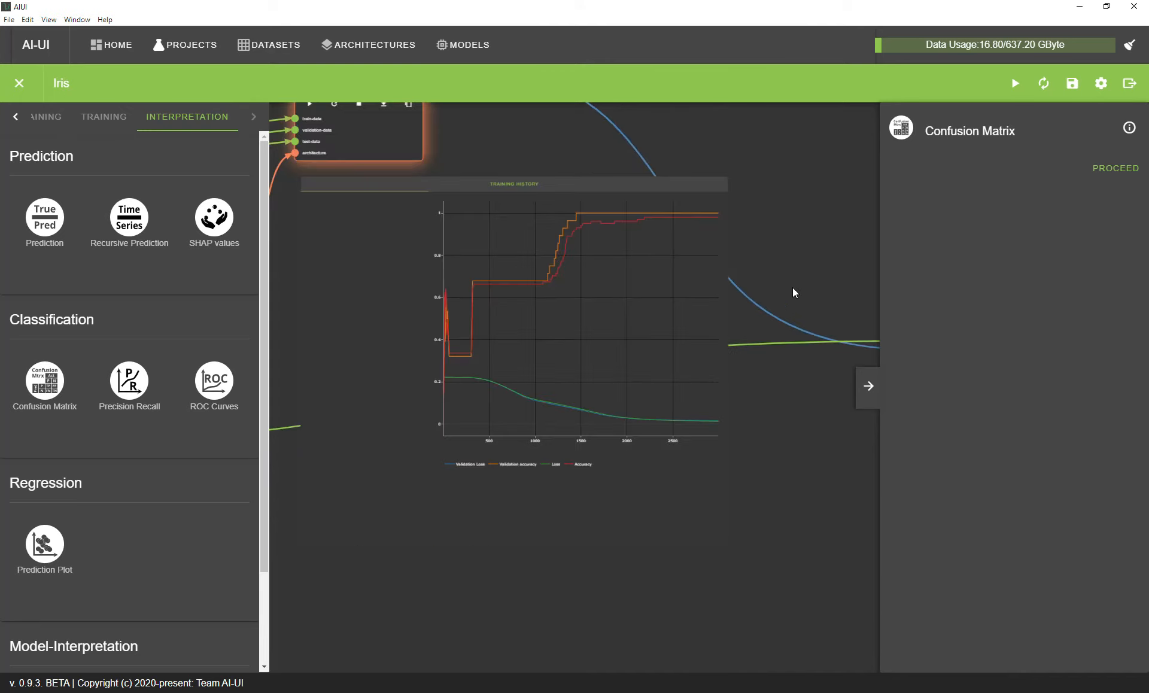
# - Return to the Confusion Matrix chart and check its per-class predictions against the training curves
pyautogui.moveTo(820, 278); pyautogui.dragTo(677, 260)
pyautogui.scroll(-3, 677, 260)
pyautogui.moveTo(850, 224); pyautogui.dragTo(572, 195)
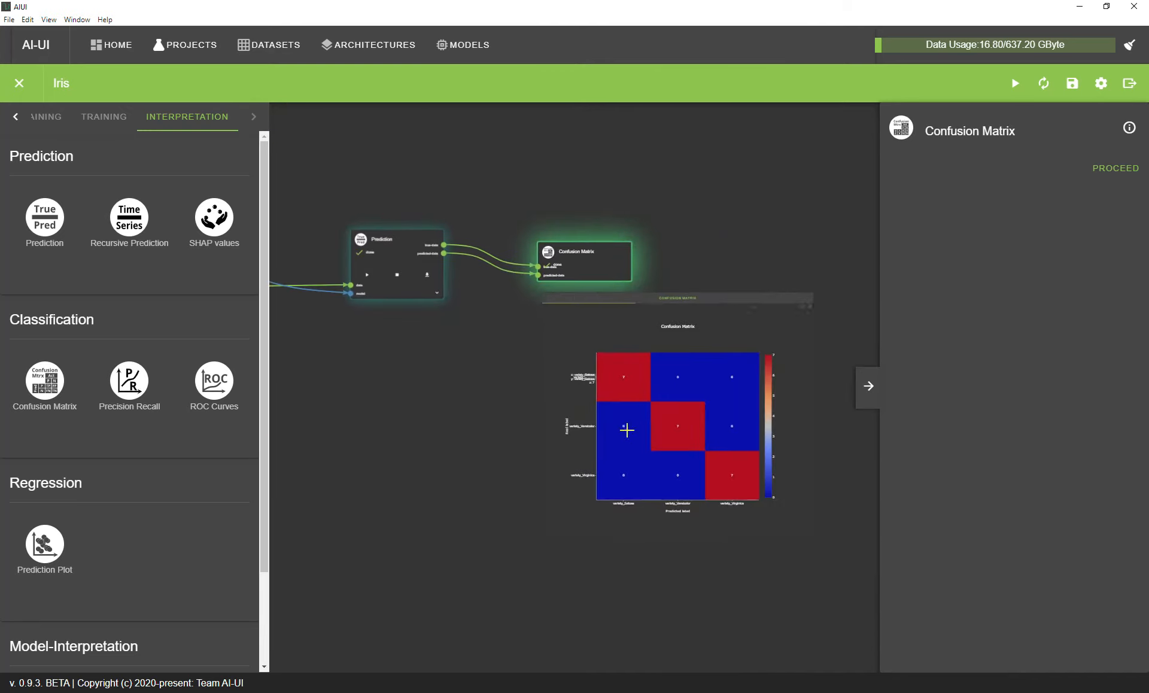
pyautogui.scroll(4, 724, 457)
pyautogui.moveTo(715, 179); pyautogui.dragTo(660, 160)
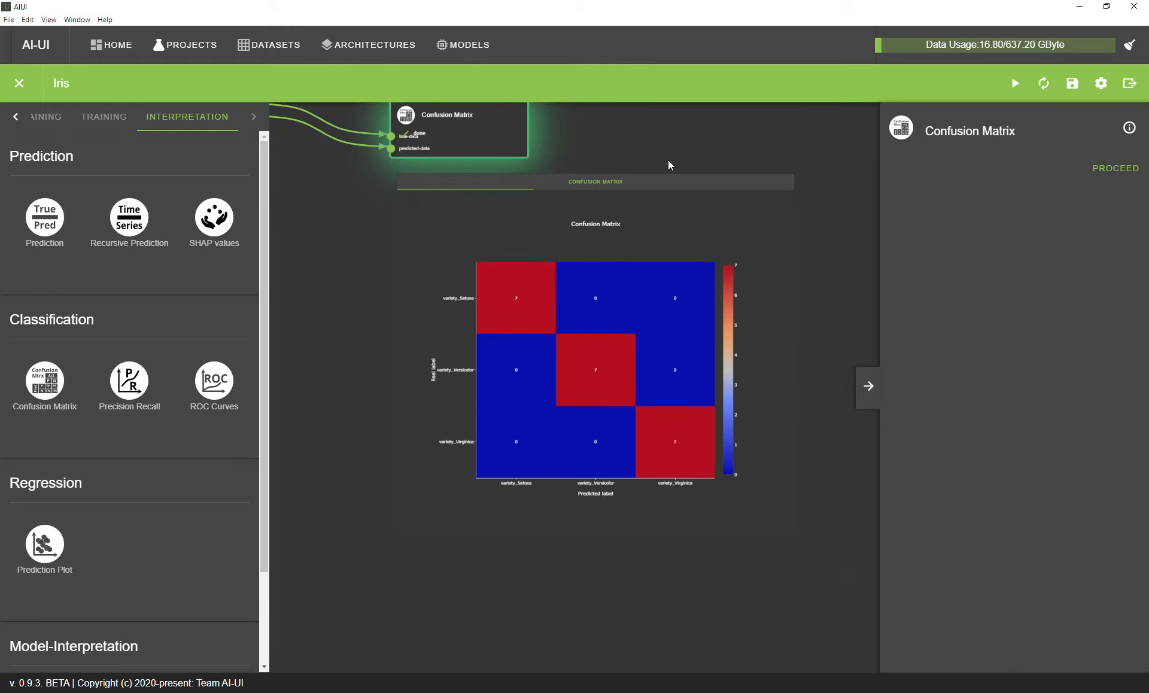
pyautogui.scroll(-3, 633, 239)
pyautogui.scroll(-2, 648, 251)
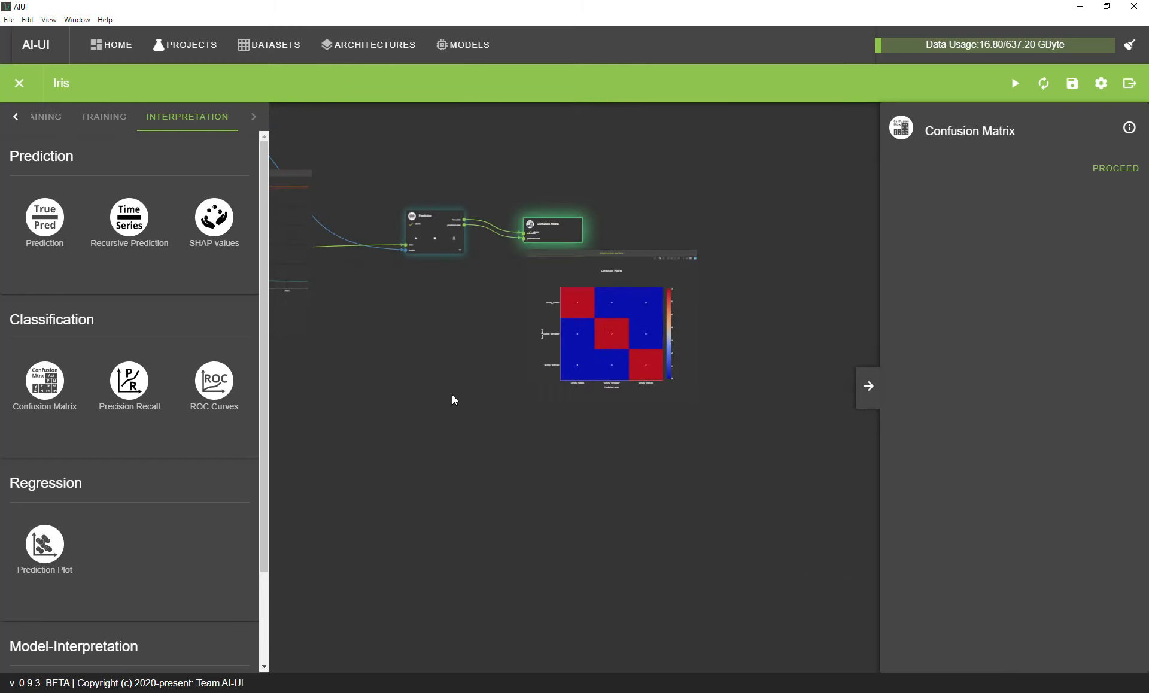
# - Add a SHAP values node, connect it to Training's model output and TVT Split's test-data output, and run it
pyautogui.moveTo(403, 438); pyautogui.dragTo(544, 447)
pyautogui.moveTo(213, 217); pyautogui.dragTo(581, 442)
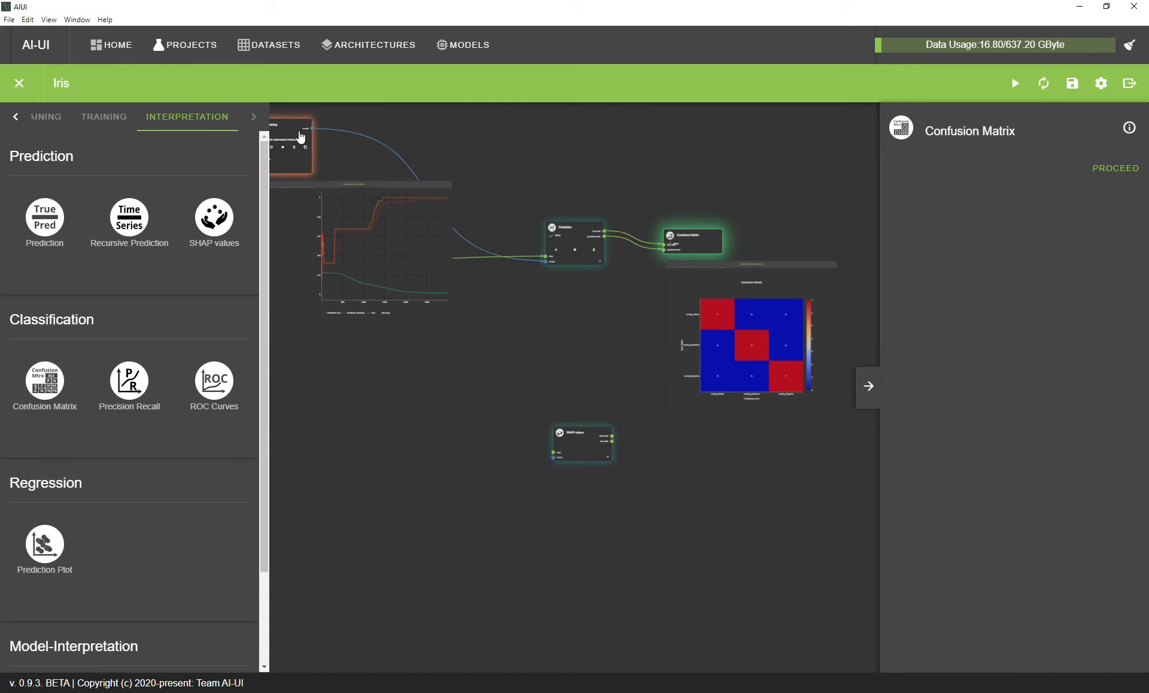
pyautogui.moveTo(313, 129); pyautogui.dragTo(554, 458)
pyautogui.moveTo(440, 497); pyautogui.dragTo(649, 490)
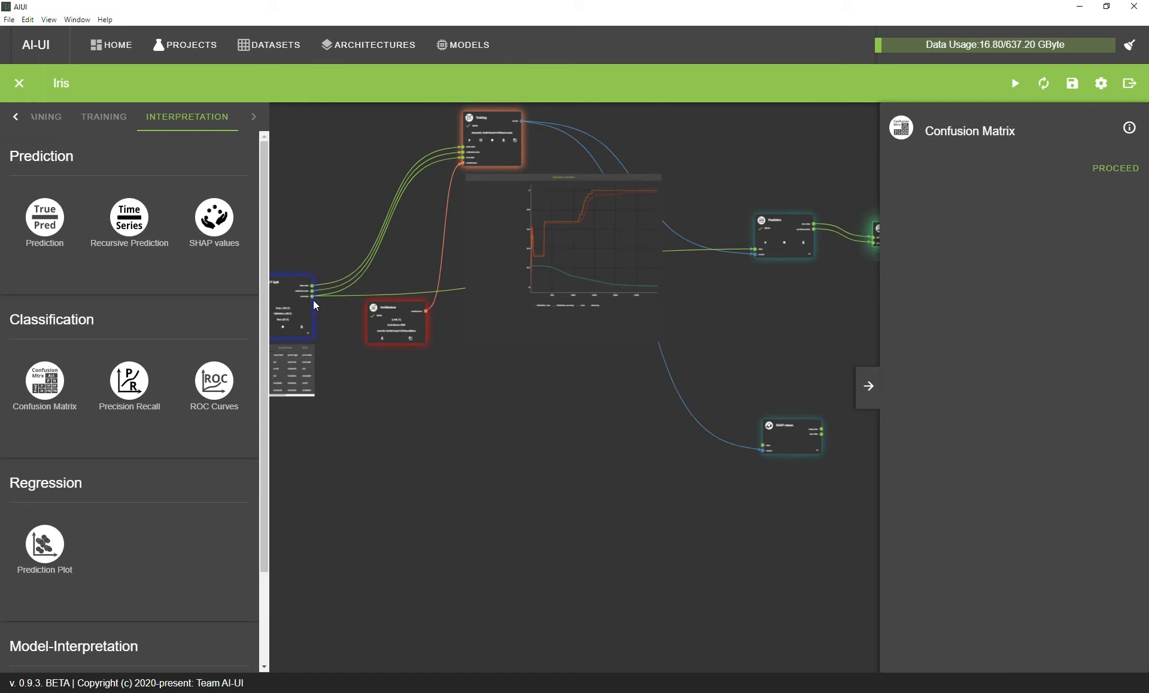
pyautogui.moveTo(315, 301); pyautogui.dragTo(733, 432)
pyautogui.moveTo(776, 310); pyautogui.dragTo(585, 282)
pyautogui.click(1122, 242)
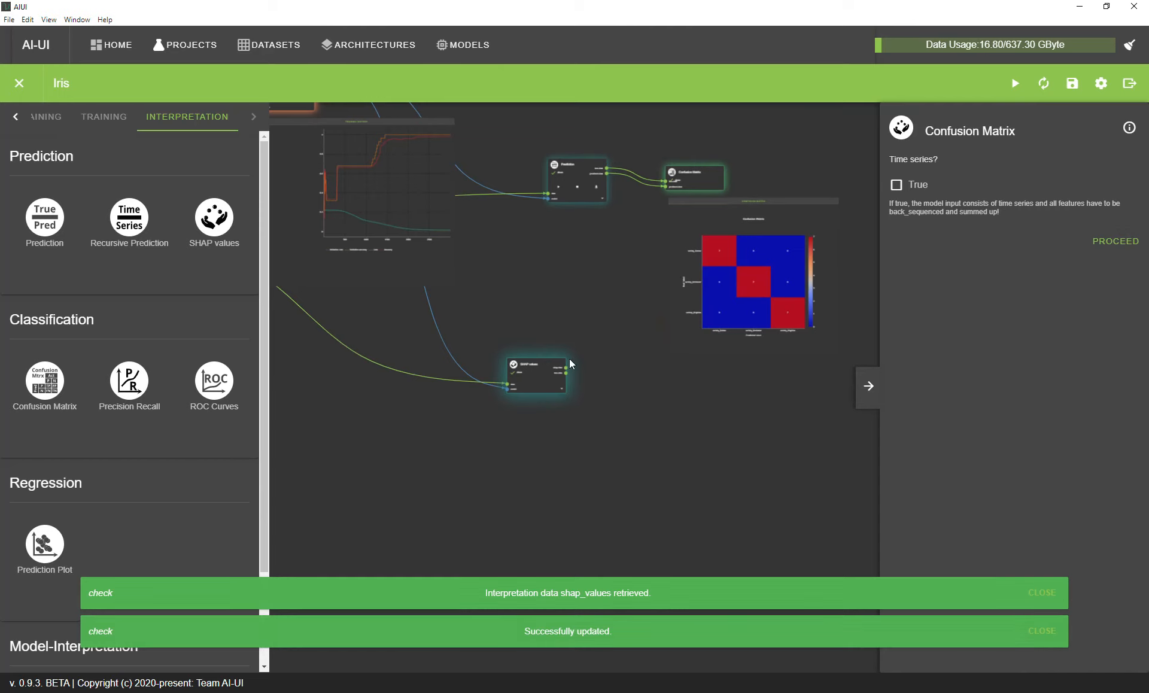
# - Add a SHAP Summary Plot node, connect the SHAP values node's SHAP data output to it, and run it
pyautogui.scroll(2, 569, 358)
pyautogui.scroll(-2, 114, 467)
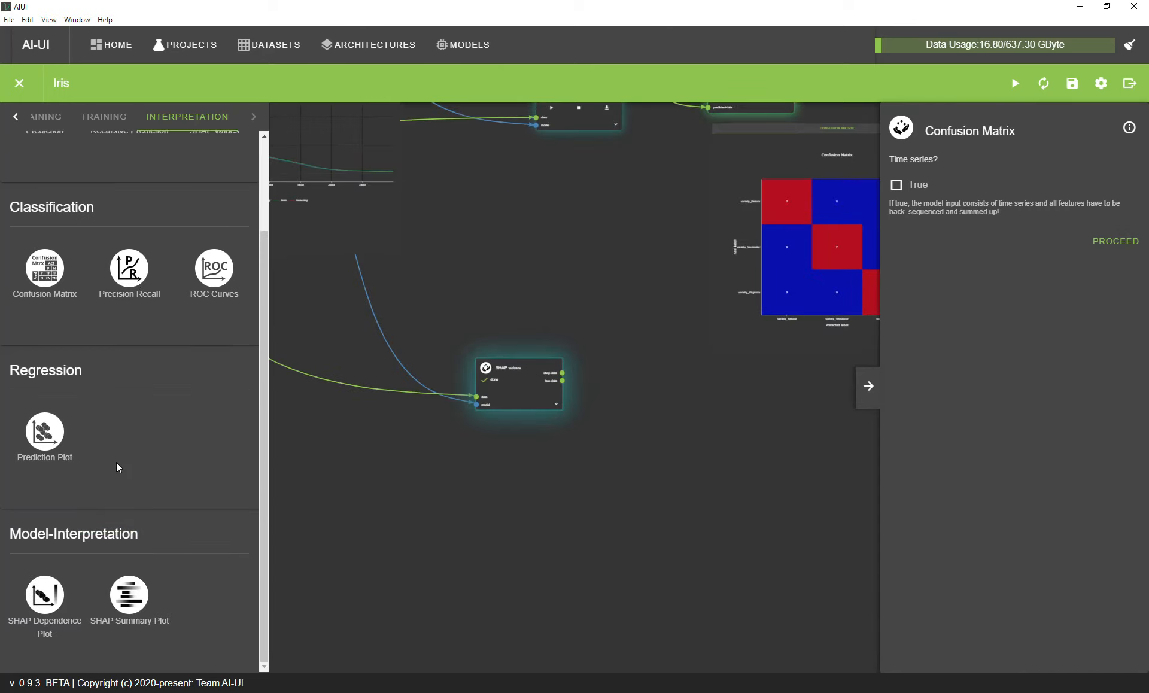
pyautogui.moveTo(113, 604); pyautogui.dragTo(693, 396)
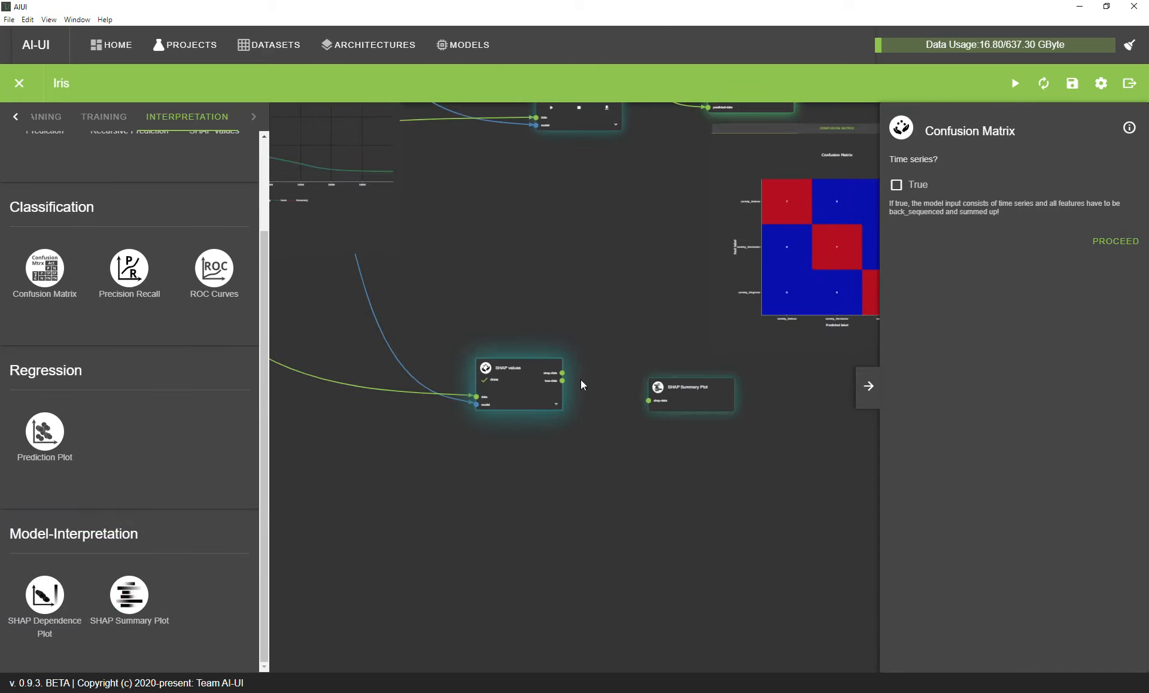
pyautogui.moveTo(563, 373); pyautogui.dragTo(649, 400)
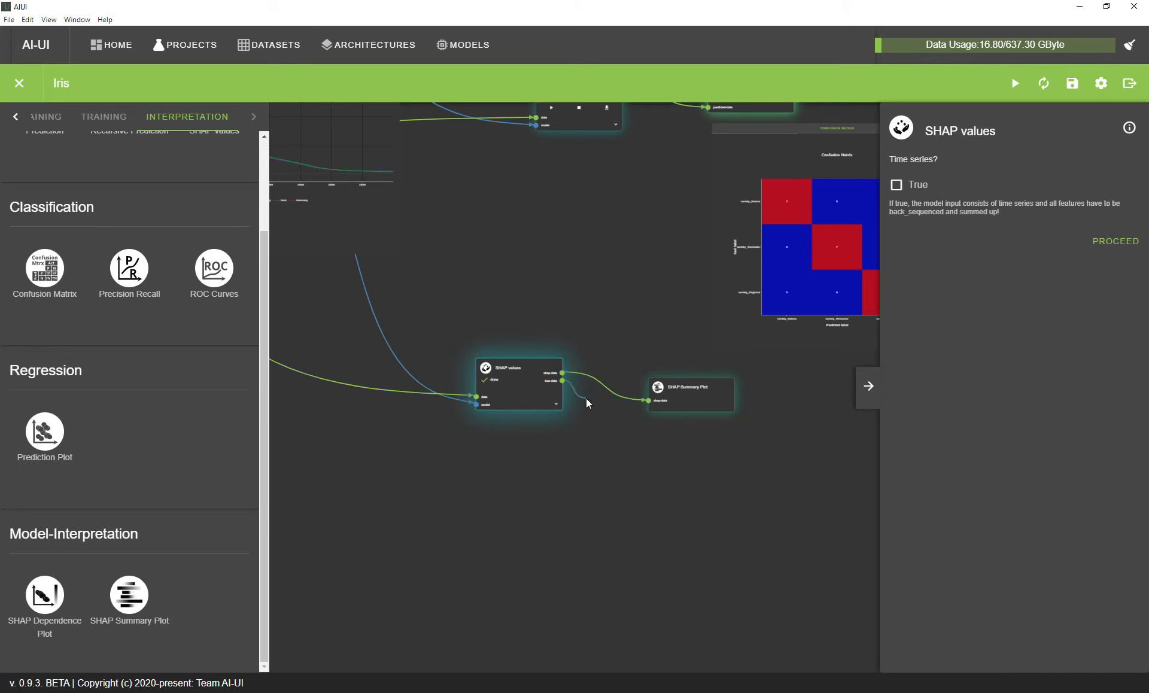
pyautogui.scroll(2, 586, 395)
pyautogui.click(732, 390)
pyautogui.click(1113, 169)
pyautogui.scroll(-3, 649, 368)
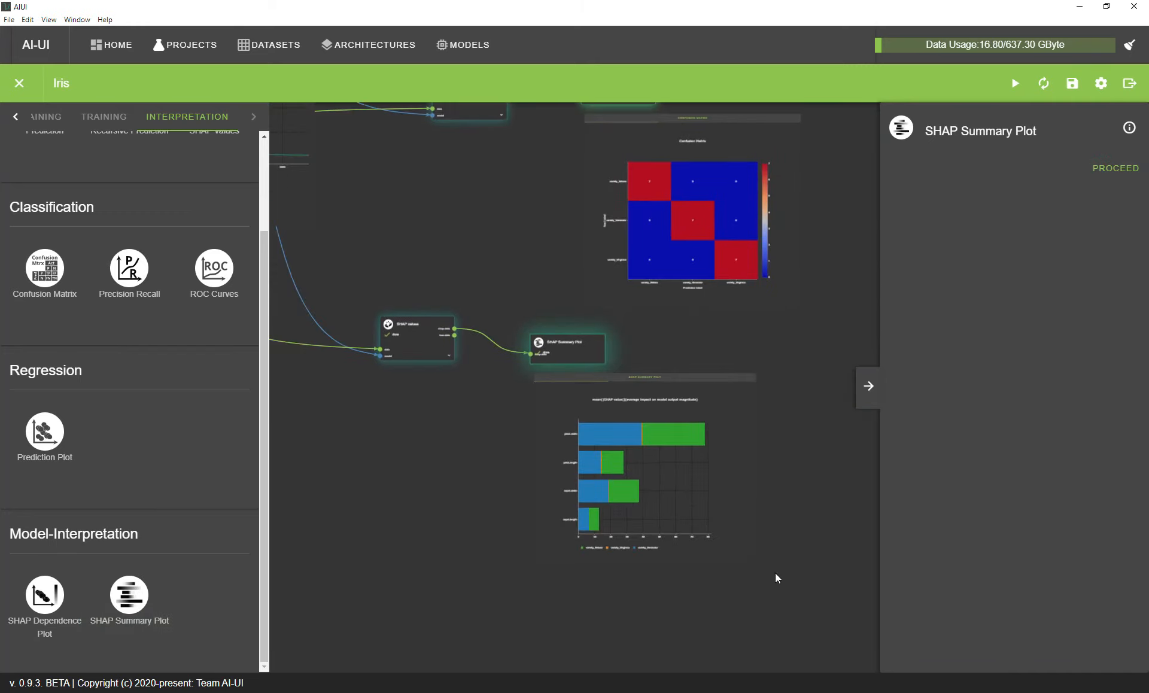
# - Examine the SHAP Summary Plot, comparing each feature's mean impact on the model output across the three iris varieties
pyautogui.moveTo(828, 504); pyautogui.dragTo(820, 450)
pyautogui.scroll(5, 648, 435)
pyautogui.moveTo(747, 213); pyautogui.dragTo(693, 198)
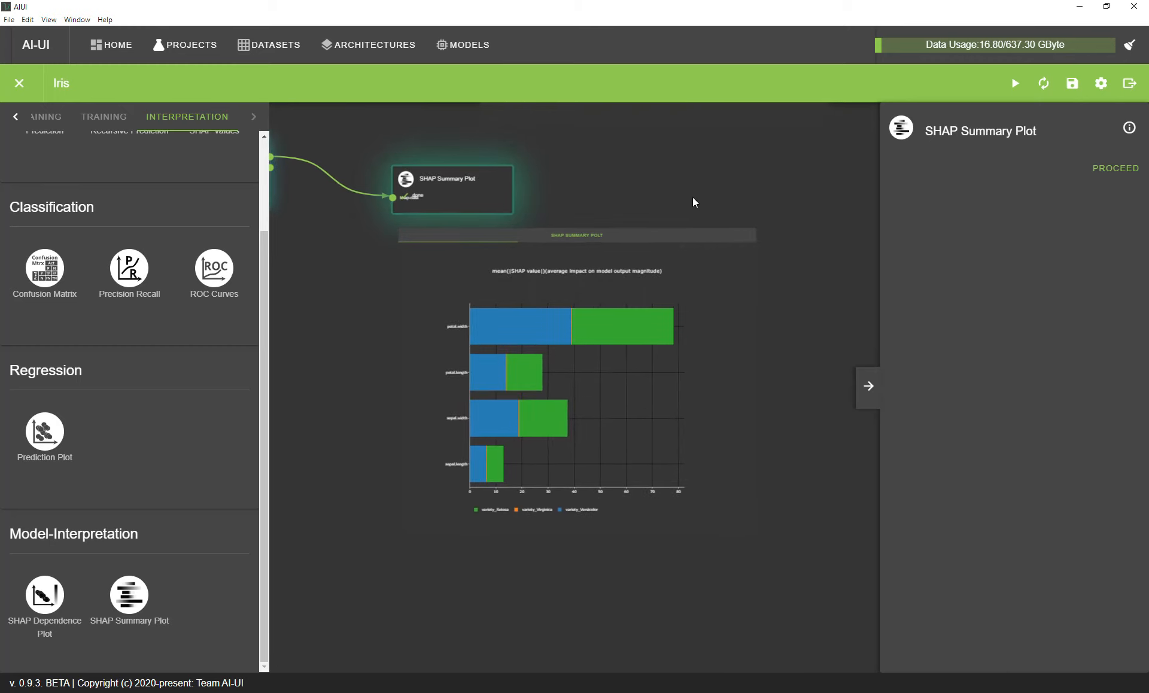
pyautogui.scroll(2, 574, 333)
pyautogui.scroll(1, 742, 353)
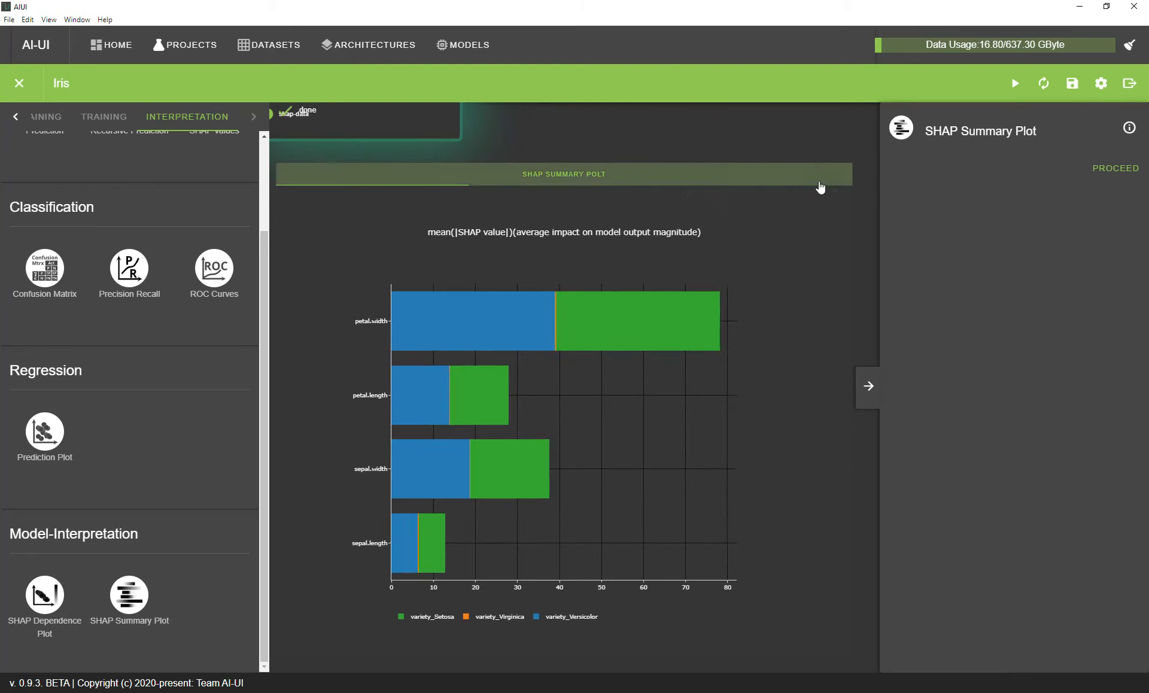
pyautogui.scroll(-3, 835, 149)
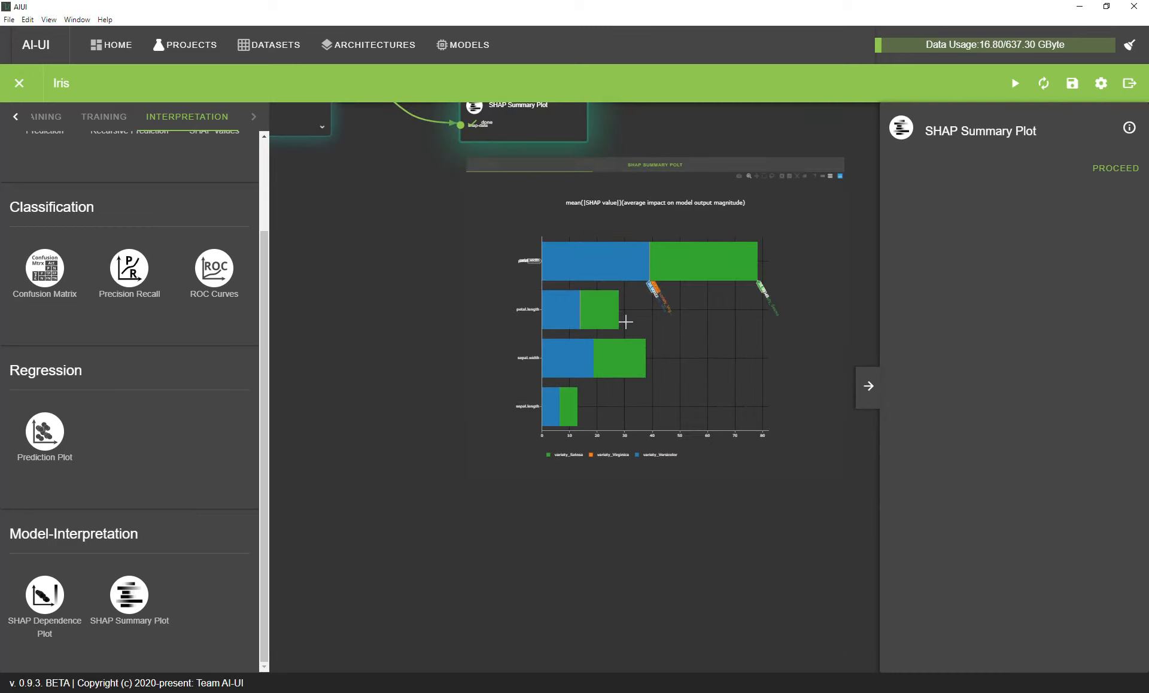
pyautogui.scroll(5, 667, 646)
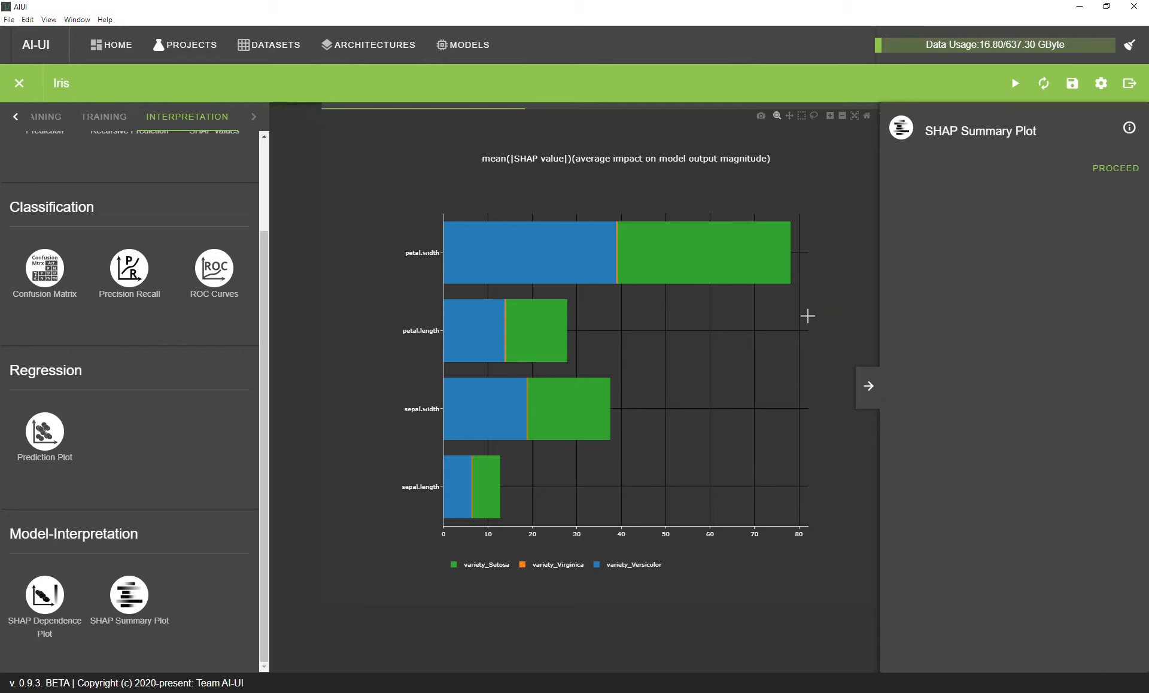
pyautogui.scroll(-4, 765, 380)
pyautogui.moveTo(768, 157); pyautogui.dragTo(698, 276)
pyautogui.scroll(-3, 699, 277)
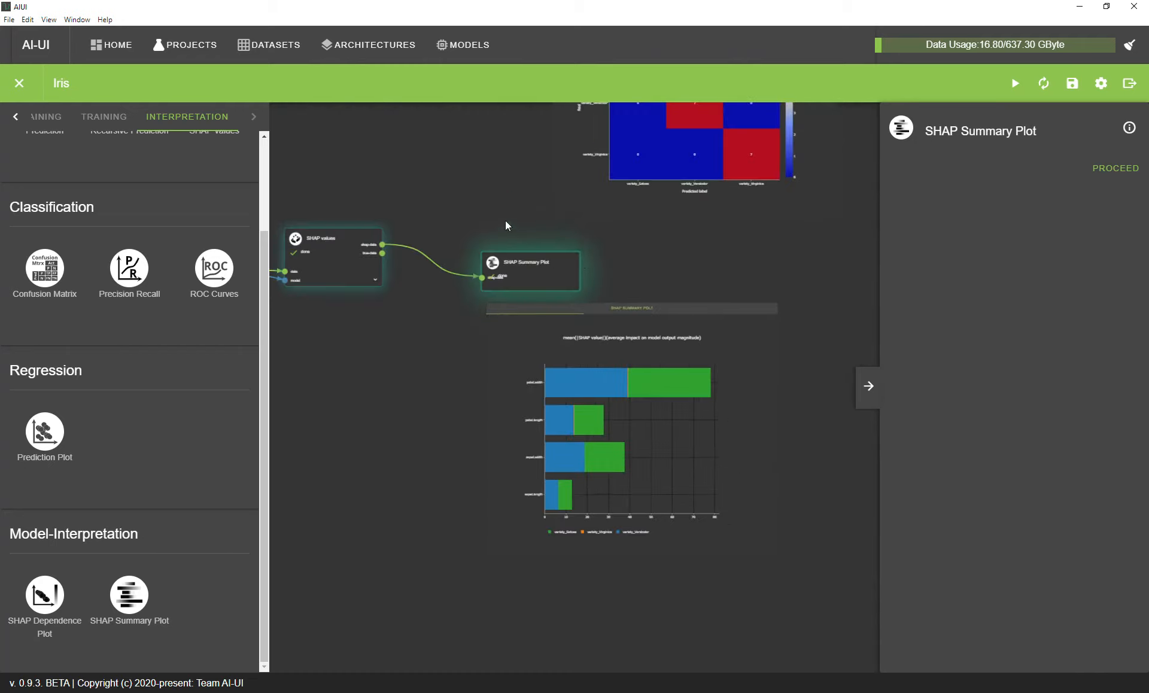
# - Tidy the workflow layout by moving TVT Split nearer the preprocessing nodes, Architecture below the connections and Training higher above them
pyautogui.moveTo(505, 215); pyautogui.dragTo(544, 274)
pyautogui.moveTo(451, 381); pyautogui.dragTo(668, 419)
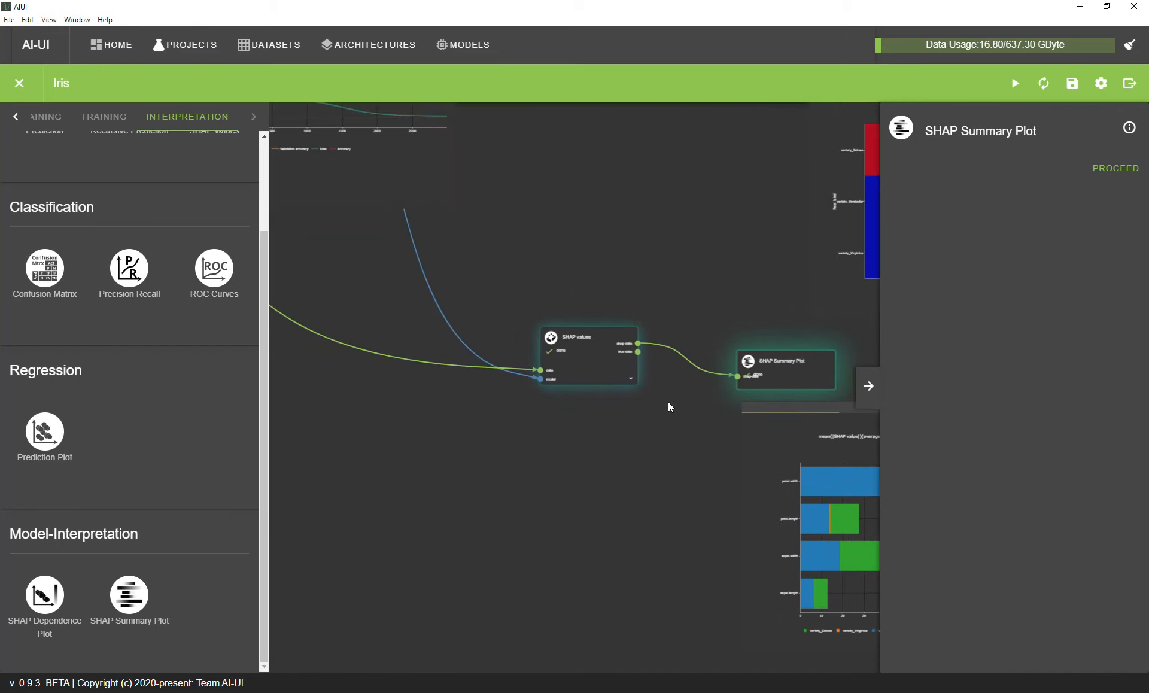
pyautogui.scroll(-3, 668, 423)
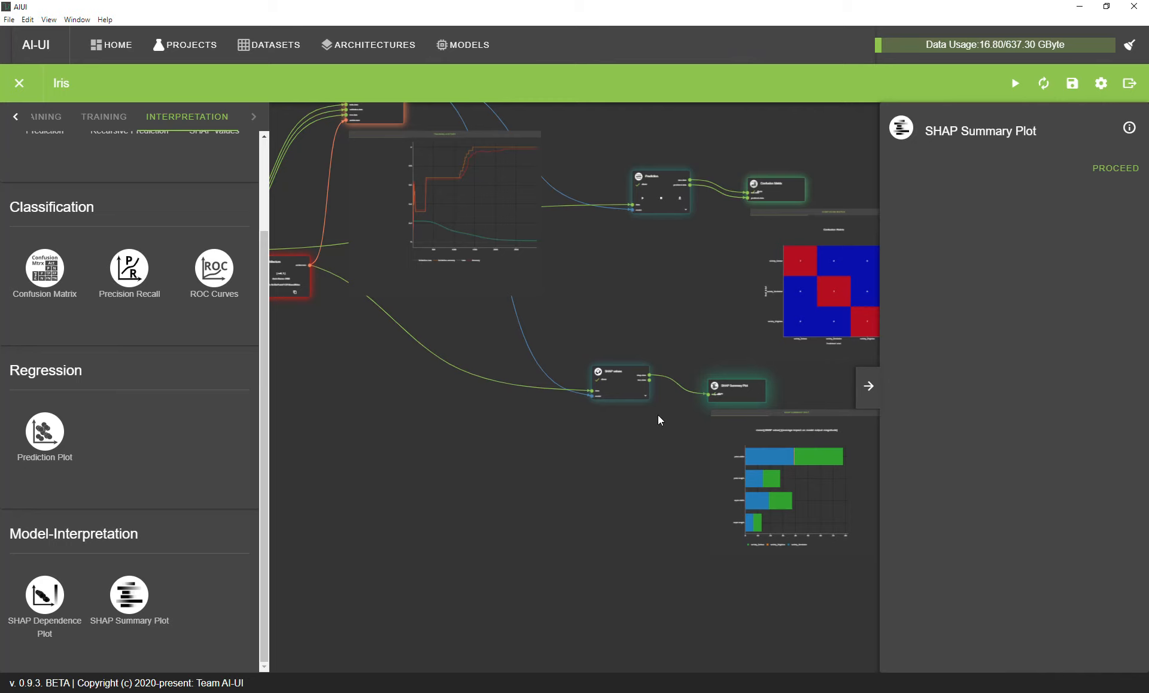
pyautogui.scroll(-8, 659, 415)
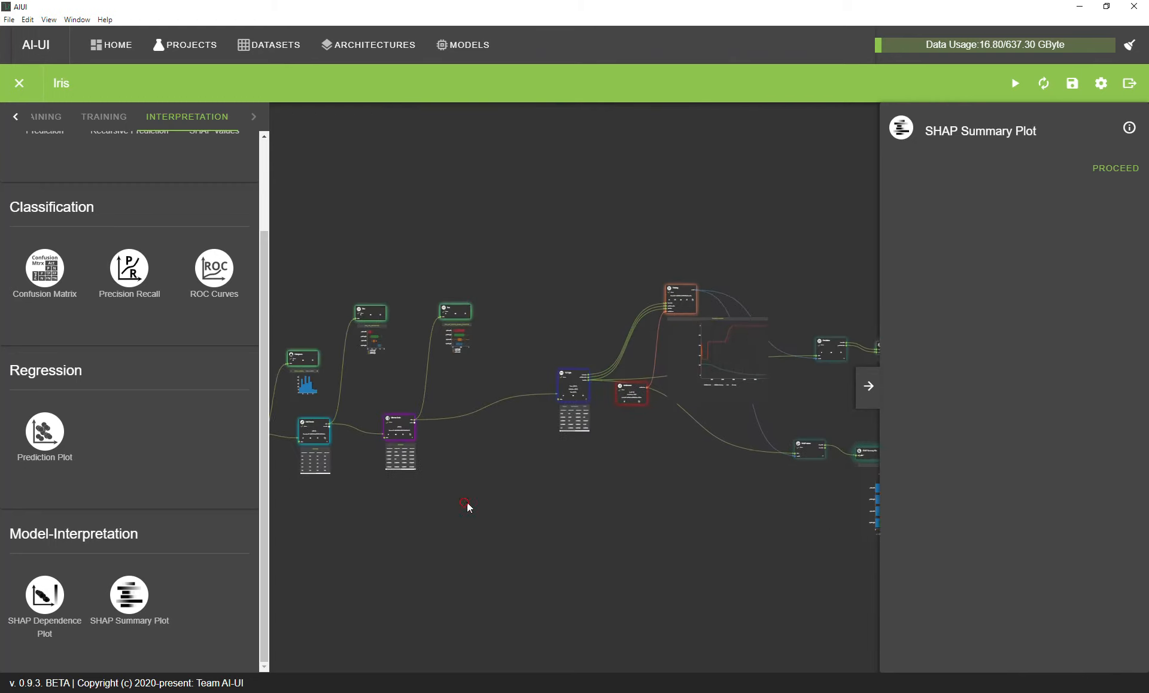
pyautogui.scroll(2, 576, 448)
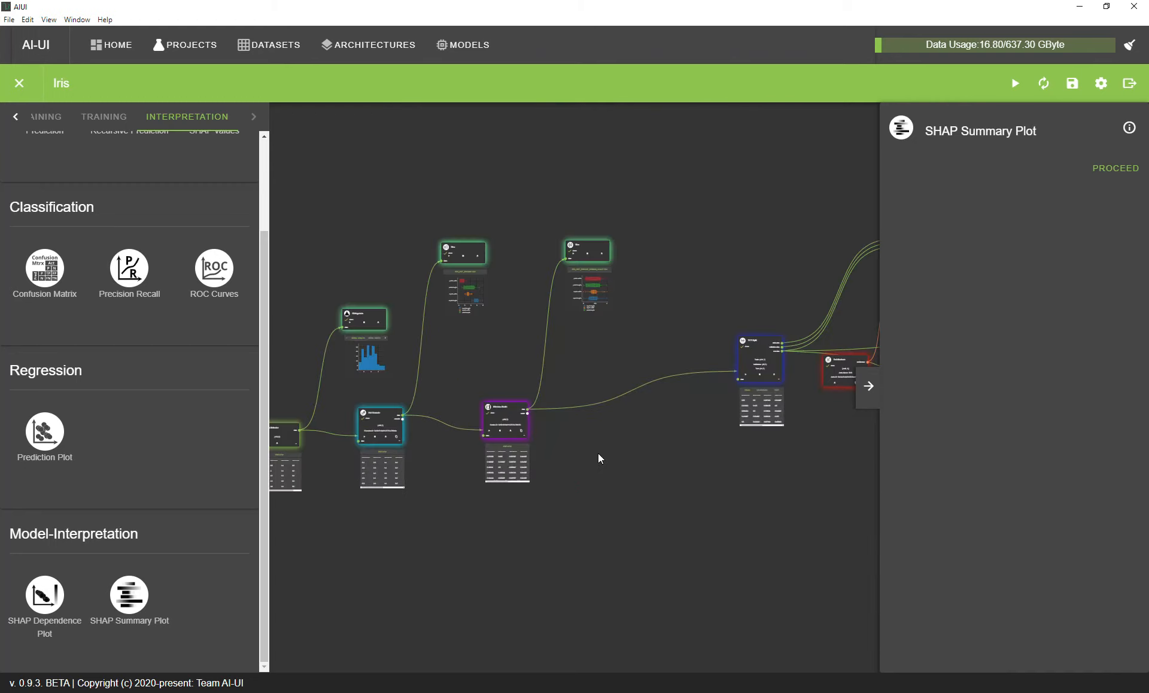
pyautogui.moveTo(676, 452); pyautogui.dragTo(751, 486)
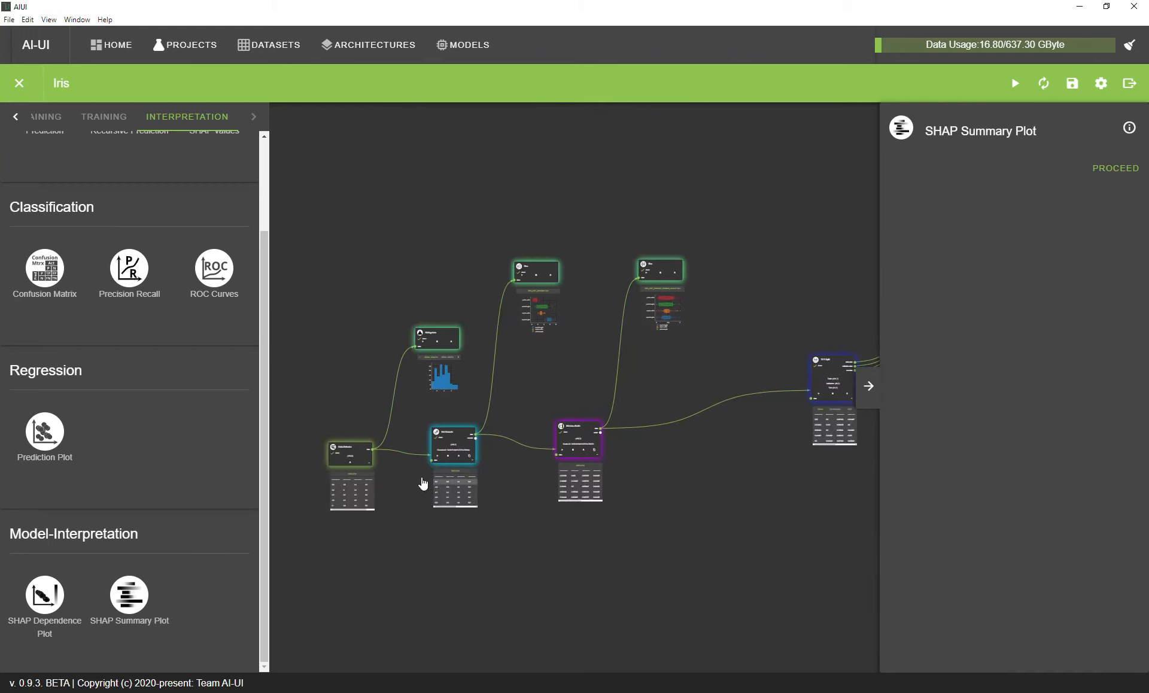
pyautogui.click(355, 454)
pyautogui.scroll(-2, 658, 557)
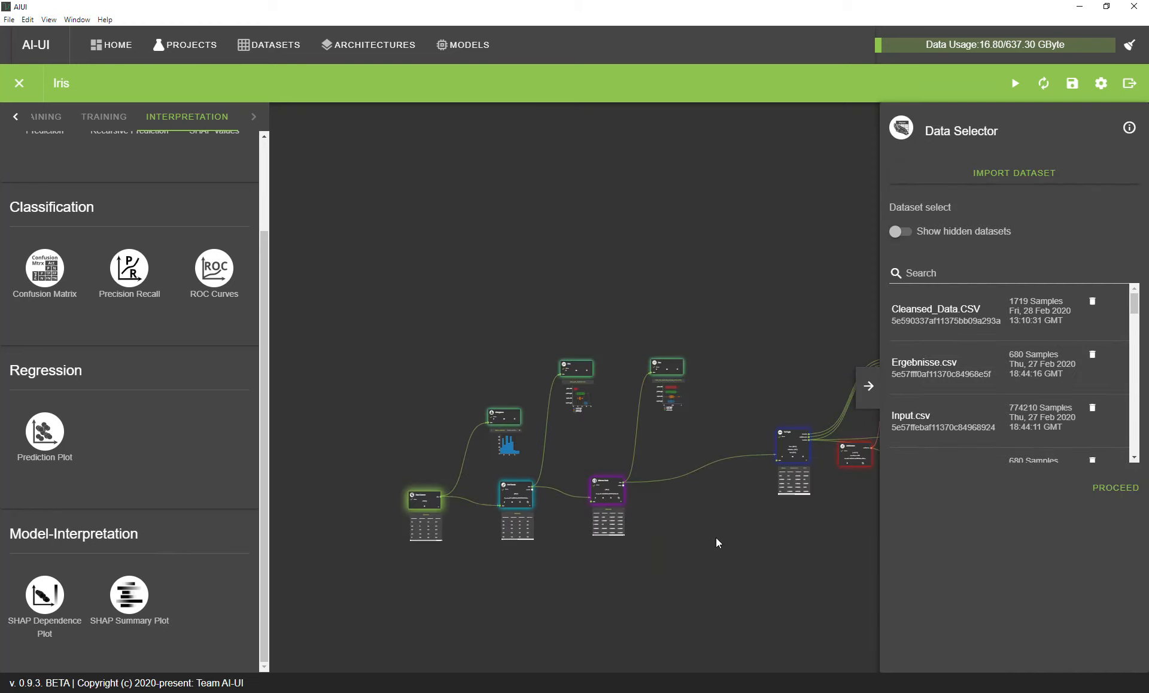
pyautogui.moveTo(722, 454); pyautogui.dragTo(661, 487)
pyautogui.moveTo(770, 460); pyautogui.dragTo(750, 534)
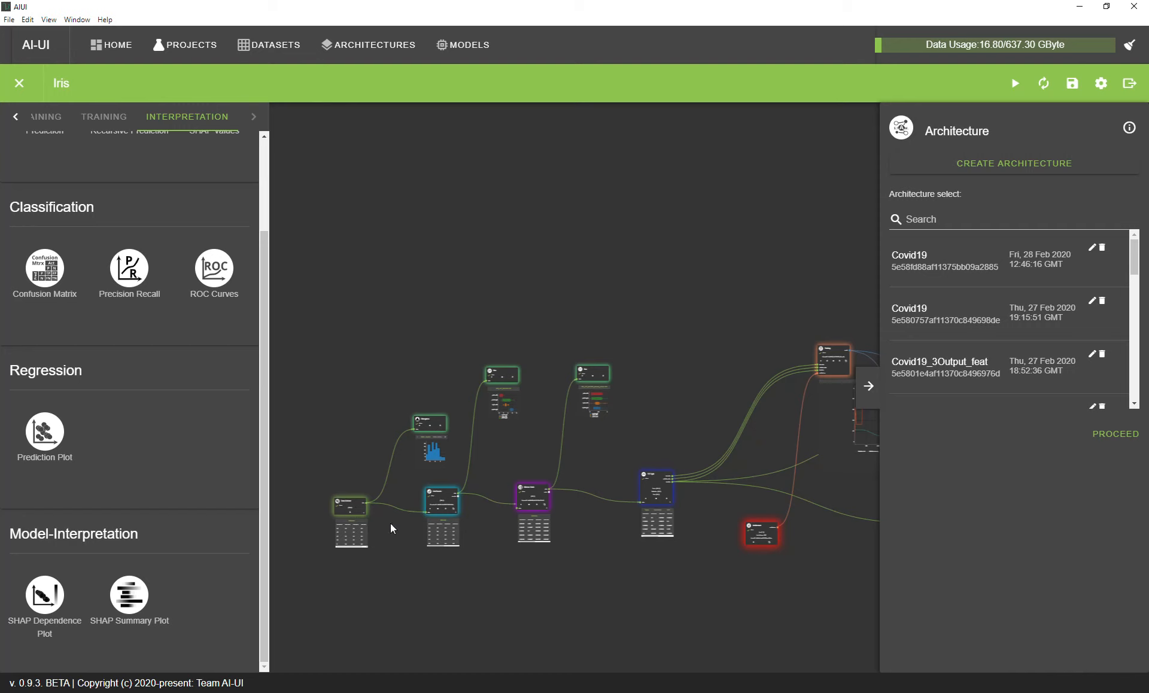
pyautogui.moveTo(821, 367); pyautogui.dragTo(775, 307)
pyautogui.moveTo(766, 533); pyautogui.dragTo(725, 545)
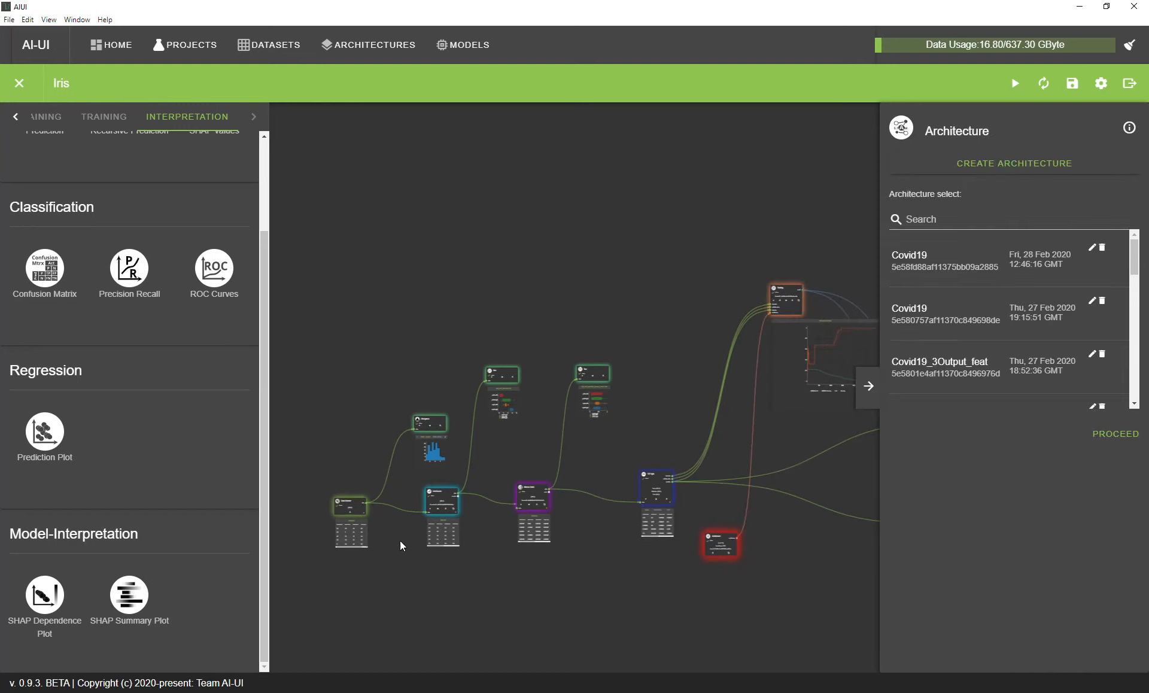
# - Select the Data Selector node and run the whole workflow from it
pyautogui.click(345, 507)
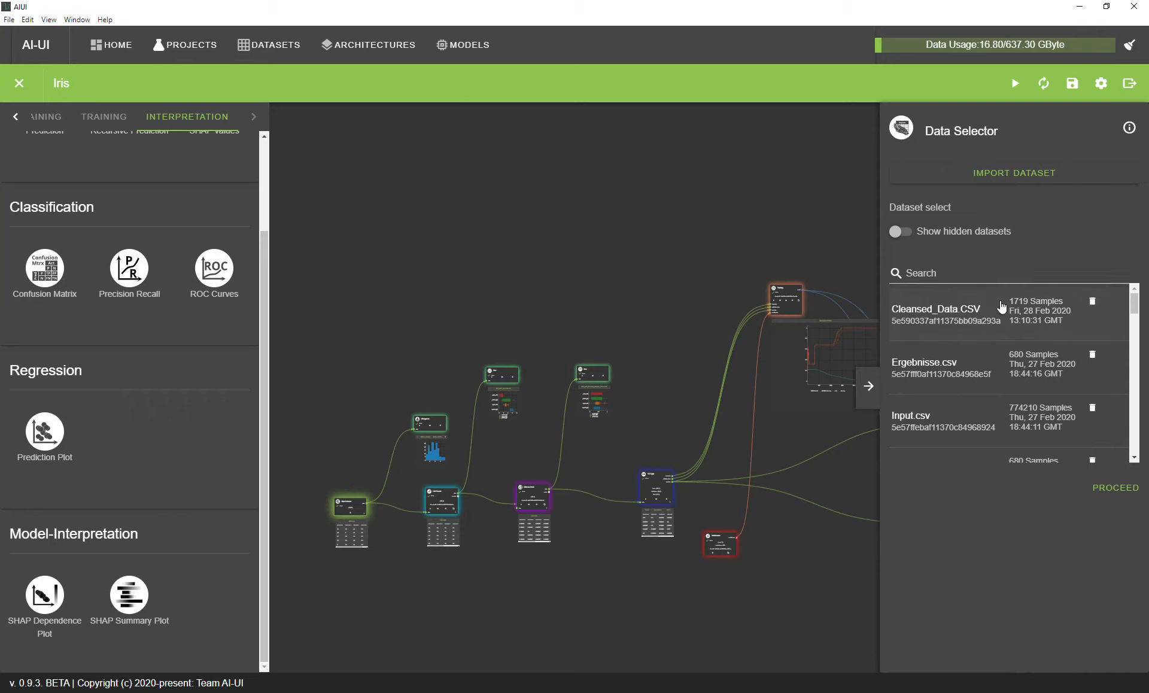
pyautogui.click(1014, 84)
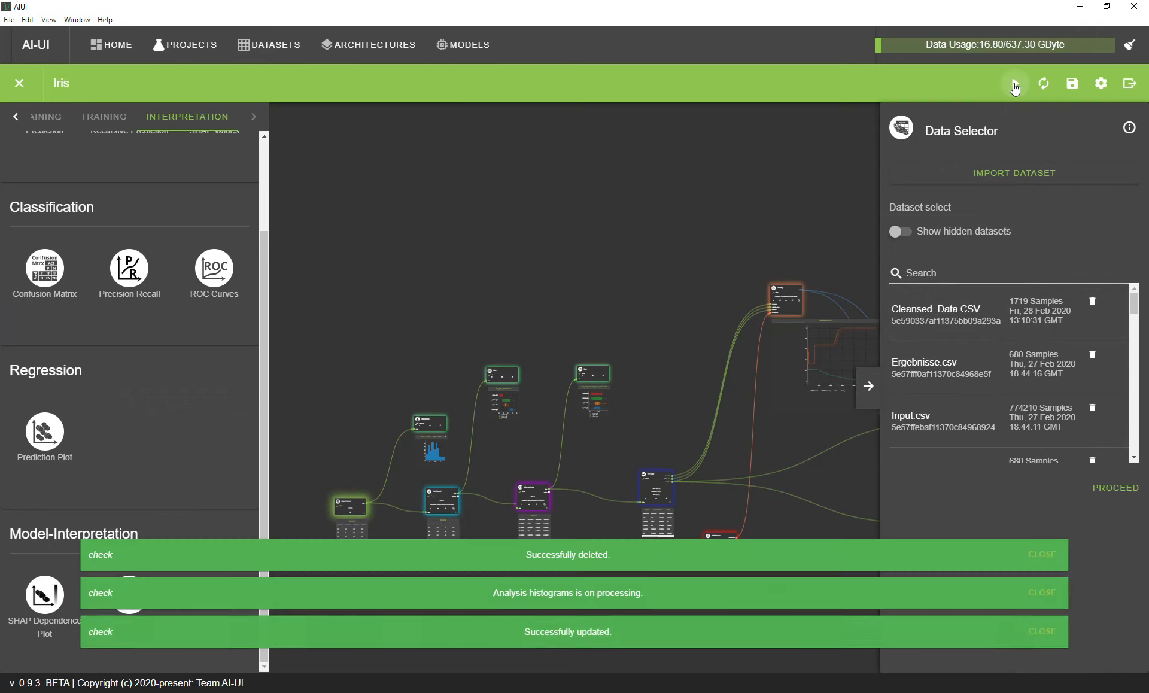
# - Follow the run's progress node by node from Data Selector through the preprocessing and analysis nodes to Training
pyautogui.moveTo(728, 233); pyautogui.dragTo(749, 156)
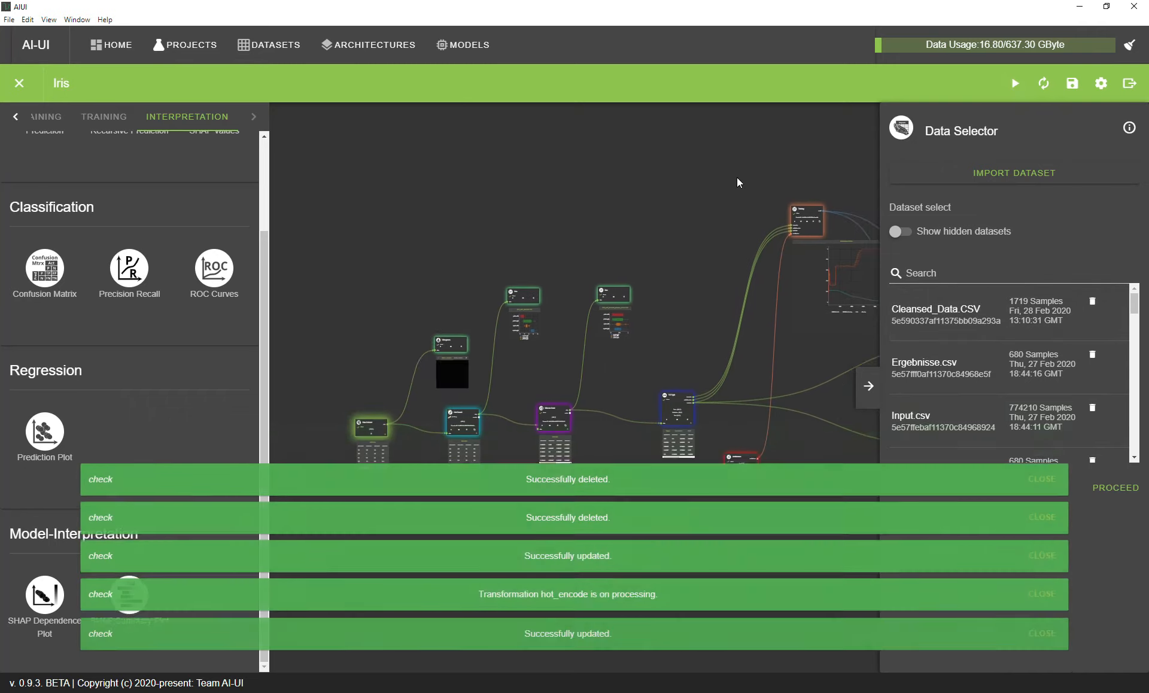
pyautogui.scroll(5, 589, 347)
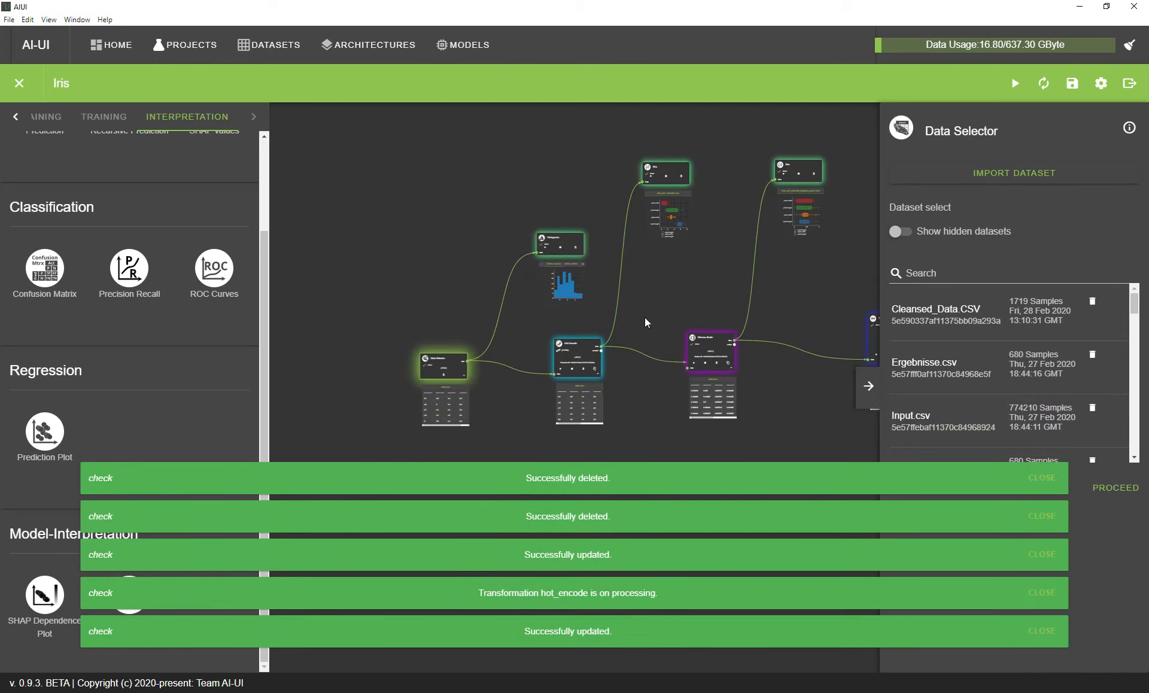
pyautogui.moveTo(637, 346); pyautogui.dragTo(507, 396)
pyautogui.scroll(-3, 508, 396)
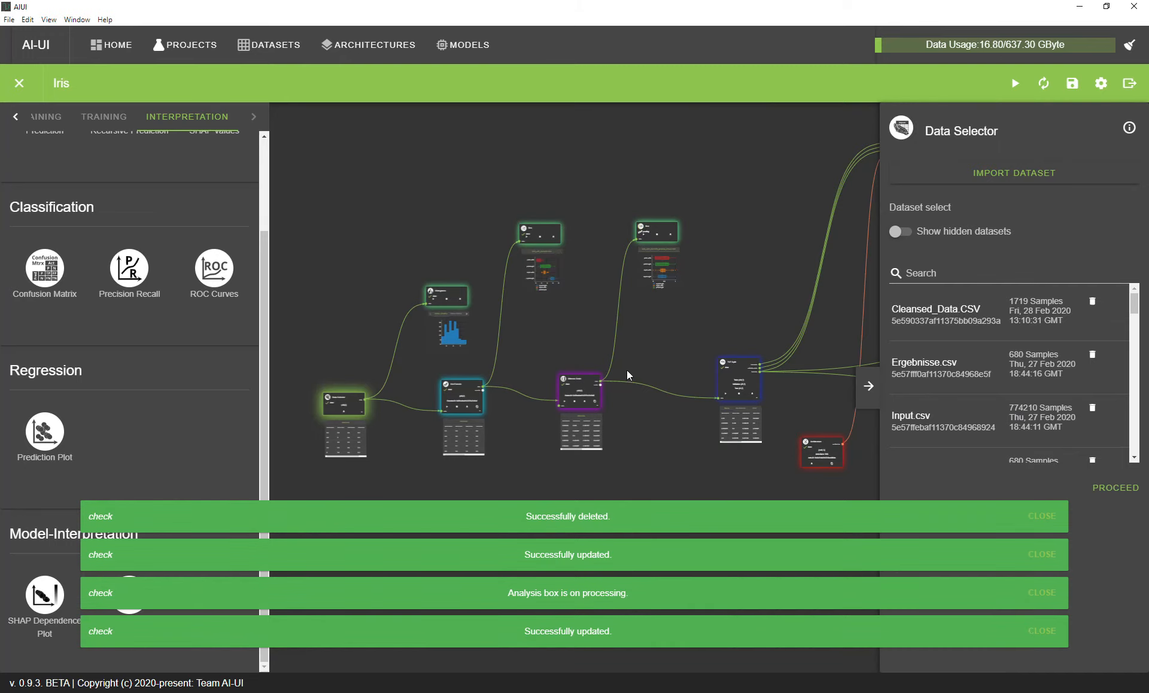
pyautogui.moveTo(668, 326); pyautogui.dragTo(614, 286)
pyautogui.scroll(-3, 616, 314)
pyautogui.moveTo(680, 264); pyautogui.dragTo(496, 257)
pyautogui.scroll(-2, 624, 300)
pyautogui.moveTo(653, 306); pyautogui.dragTo(602, 314)
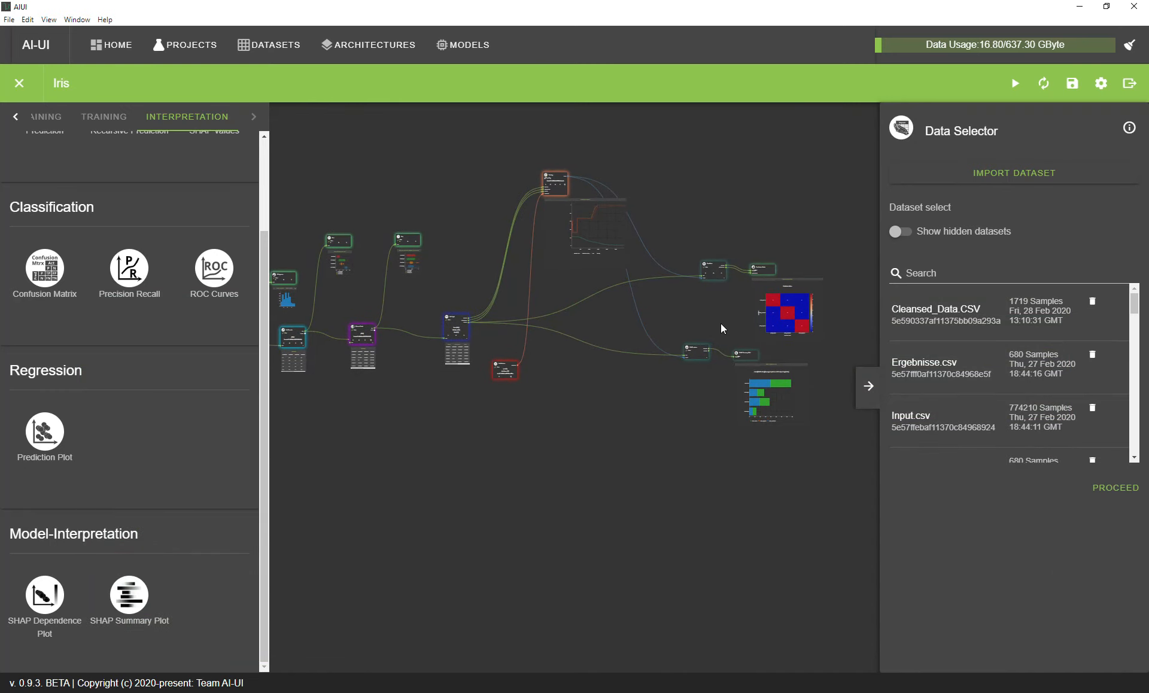
pyautogui.moveTo(622, 325); pyautogui.dragTo(633, 349)
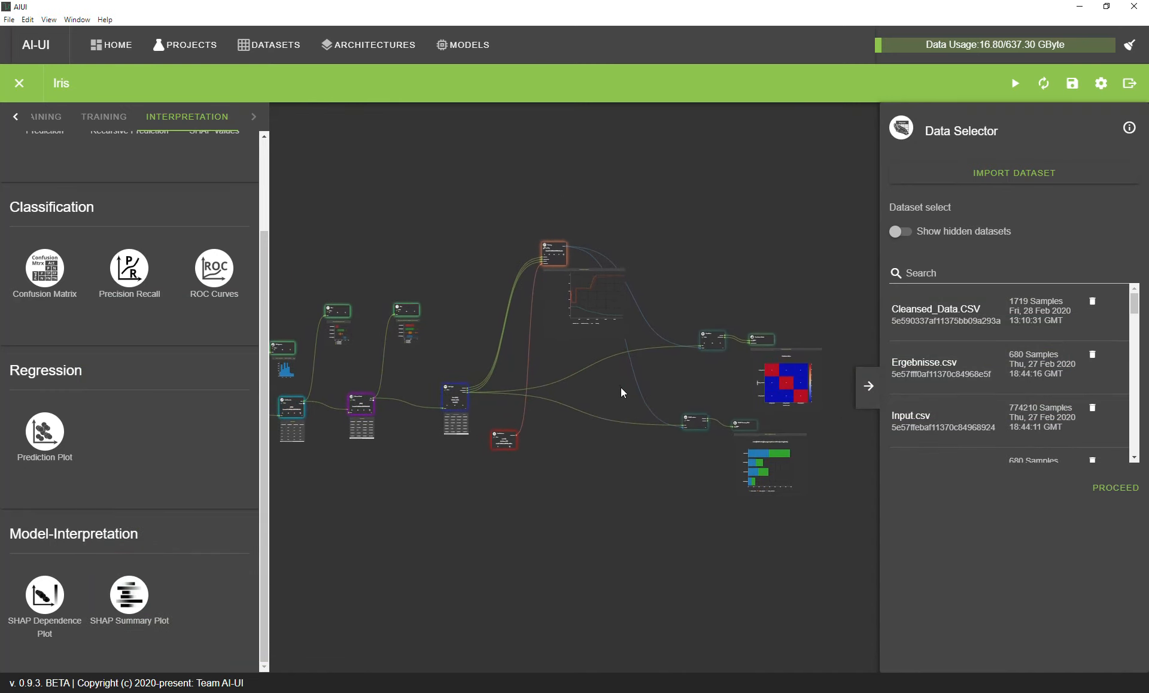
pyautogui.scroll(6, 558, 255)
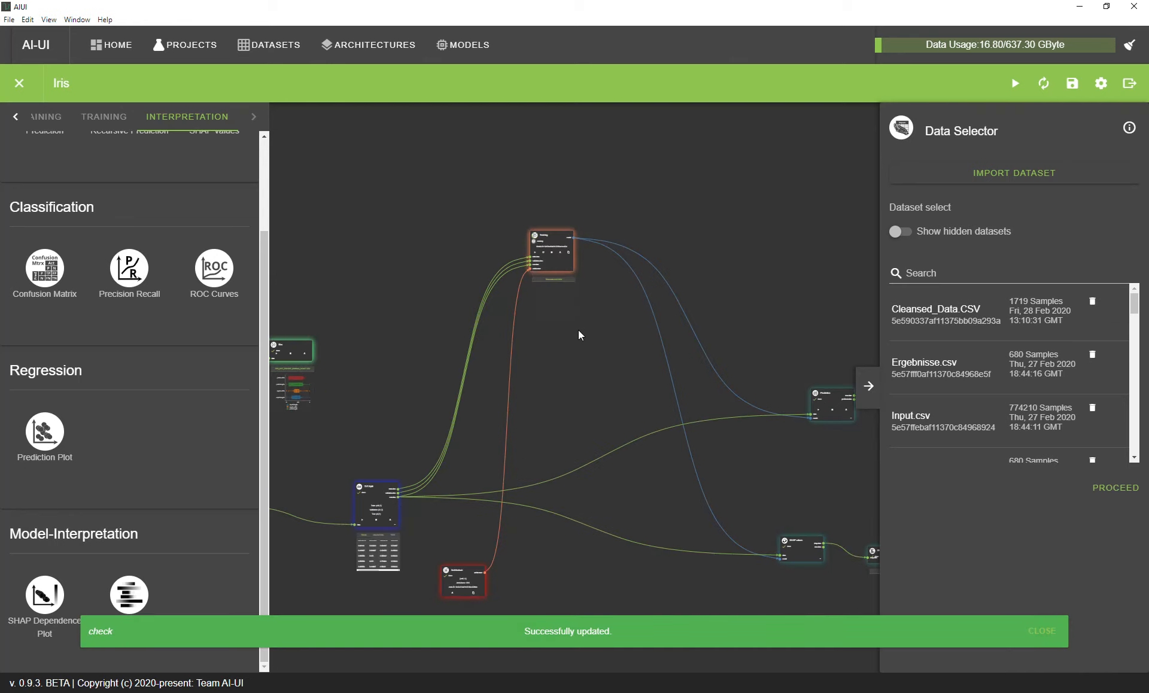